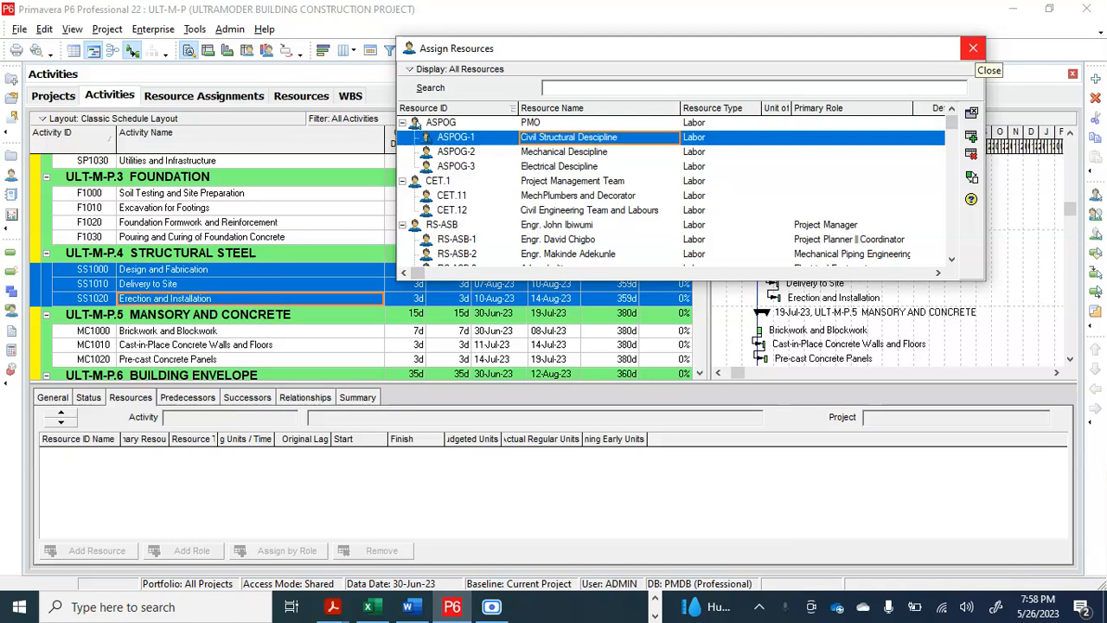
# Close the Assign Resources dialog and show the resource assigned to the Project Planning activity (P1000)
pyautogui.moveTo(814, 50); pyautogui.dragTo(656, 53)
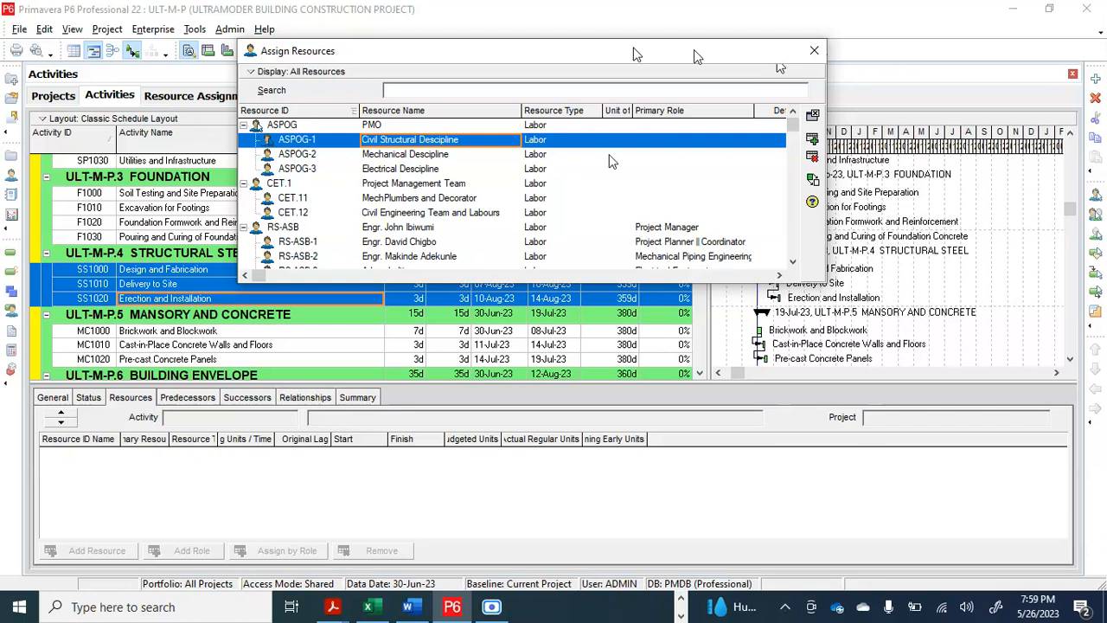
pyautogui.click(815, 50)
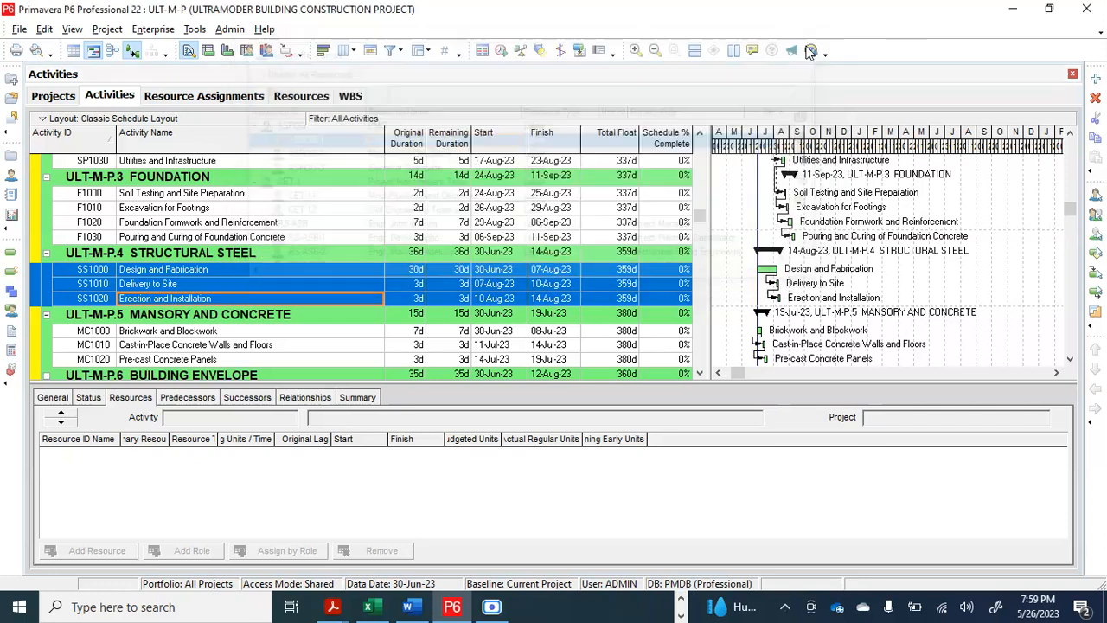
pyautogui.scroll(4, 198, 199)
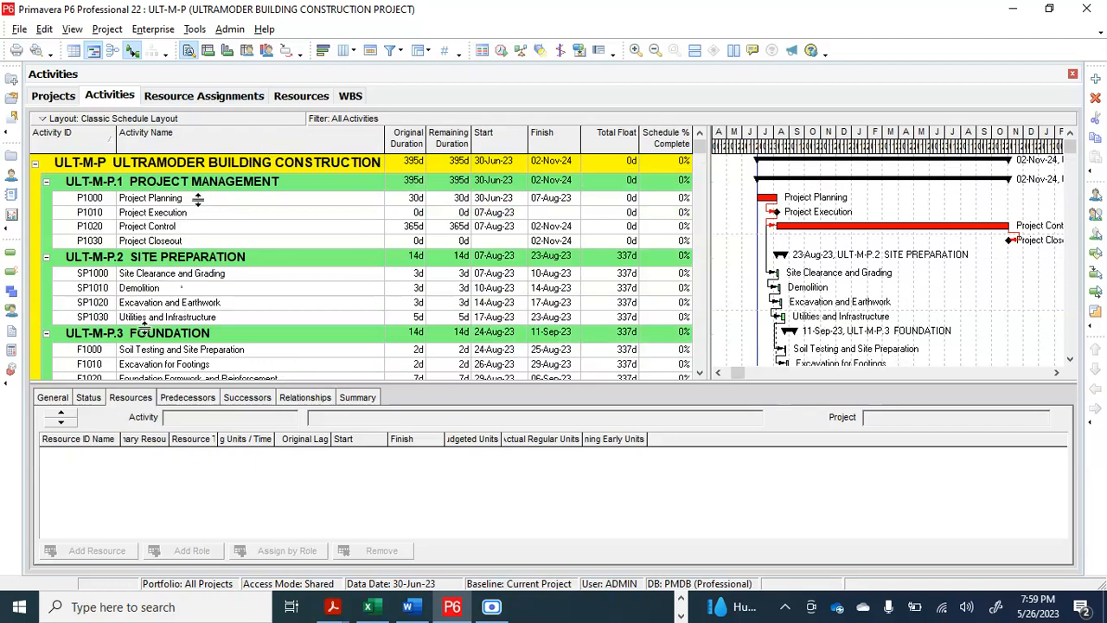
pyautogui.moveTo(198, 203); pyautogui.dragTo(198, 201)
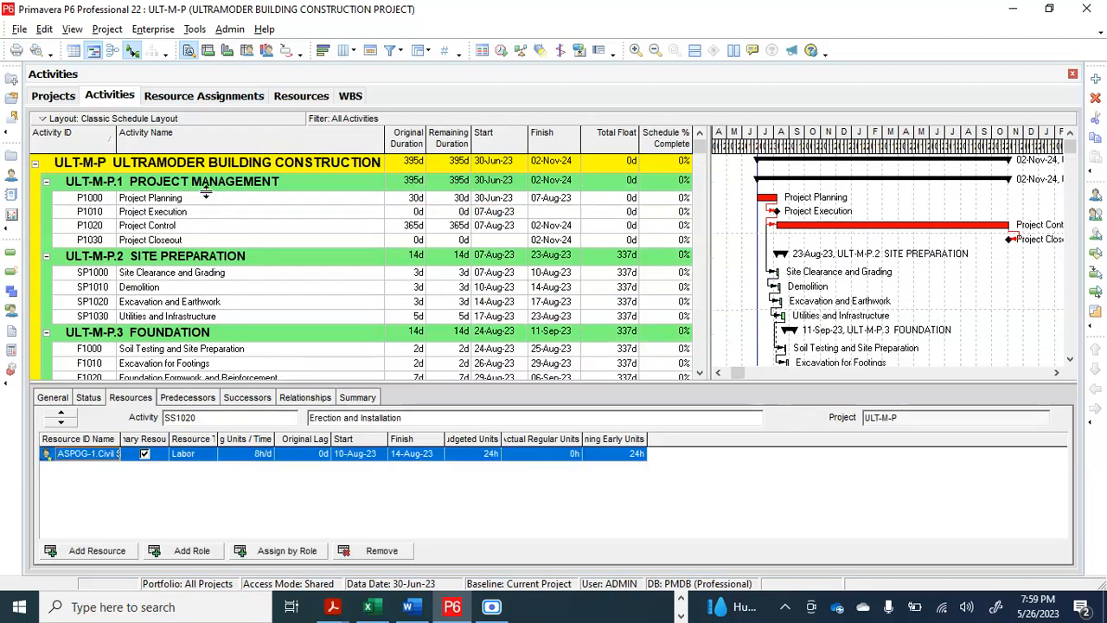
pyautogui.click(209, 198)
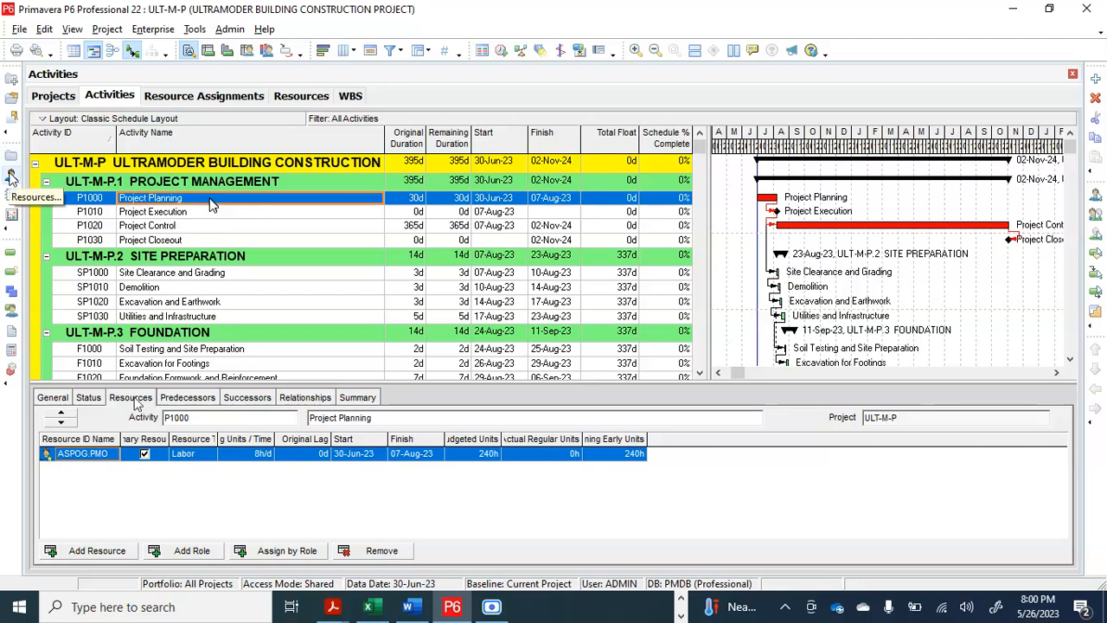
# Examine the PMO resource (ASPOG) and its civil structural, mechanical and electrical discipline child resources in the resource list
pyautogui.click(11, 176)
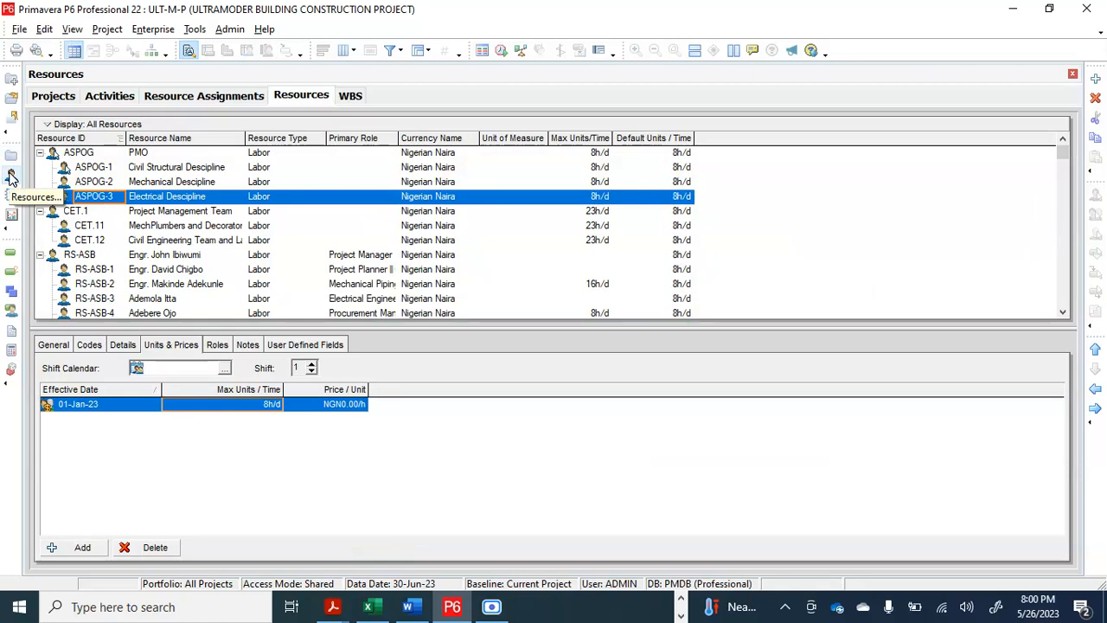
pyautogui.click(135, 154)
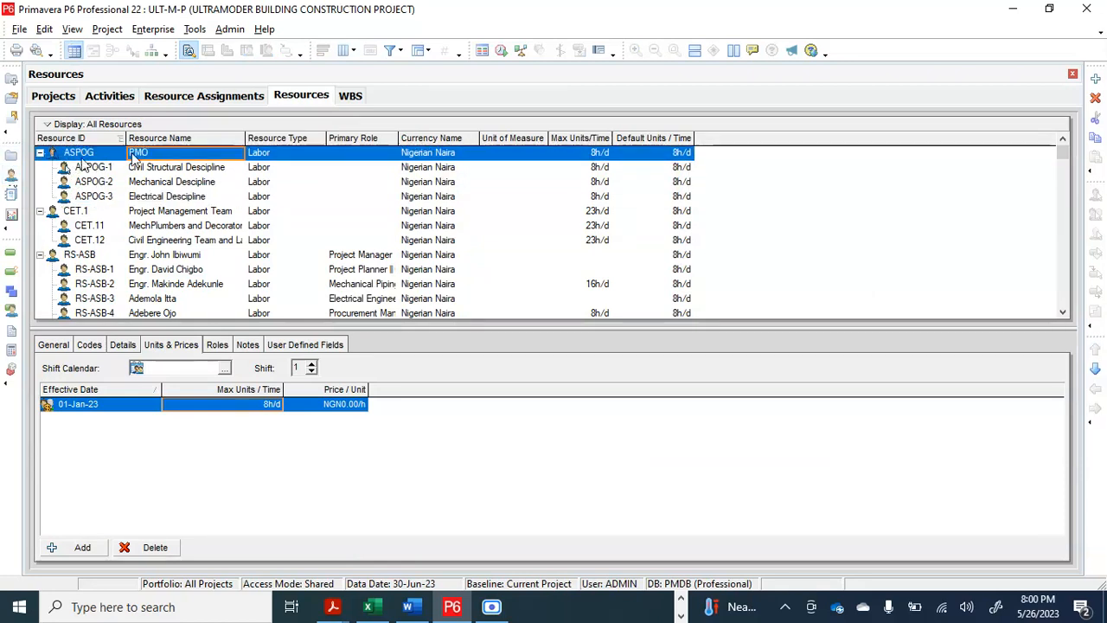
pyautogui.click(185, 172)
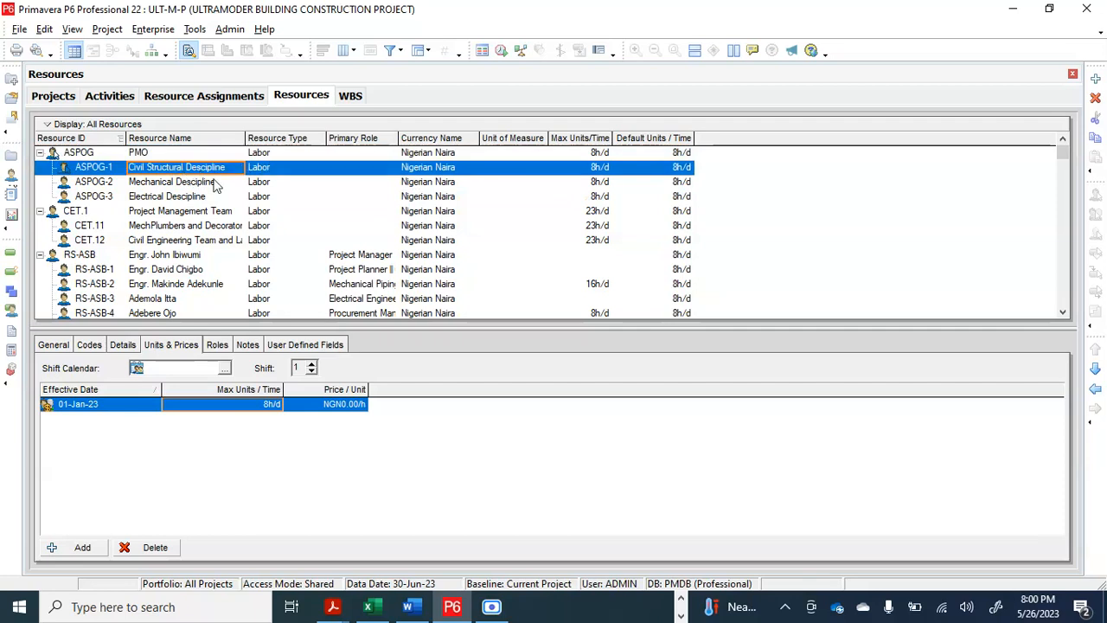
pyautogui.click(190, 184)
pyautogui.click(192, 198)
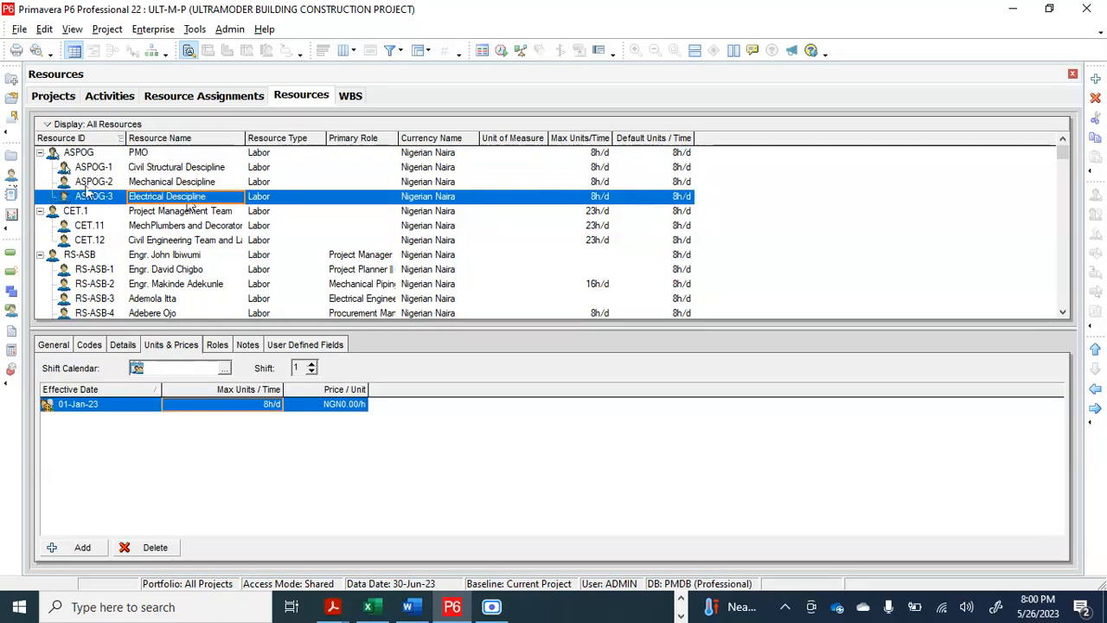
pyautogui.click(40, 153)
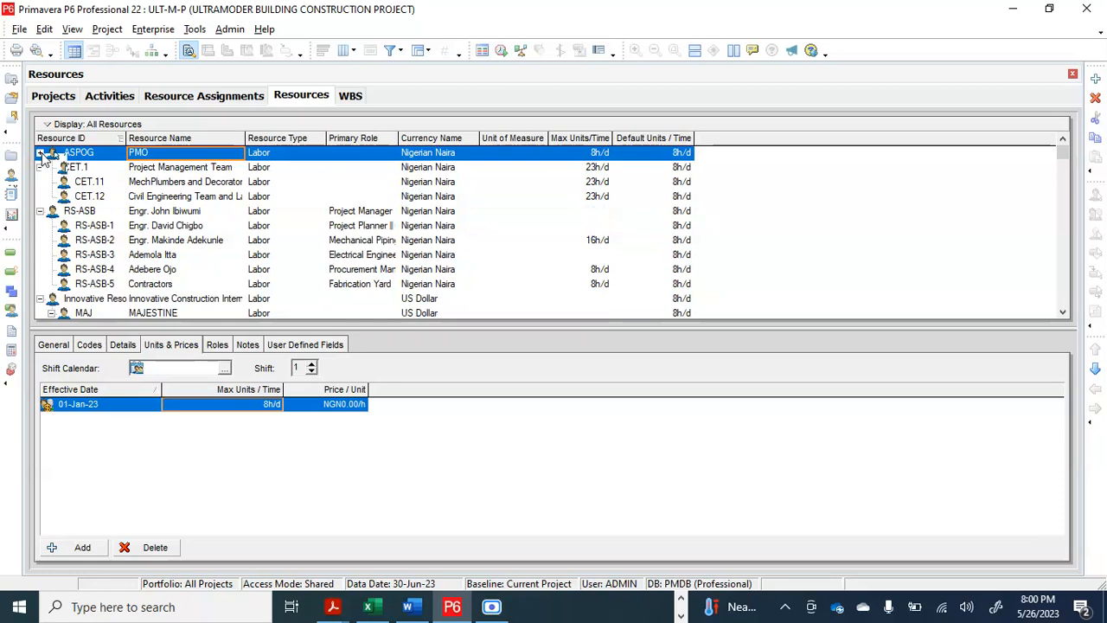
pyautogui.click(40, 153)
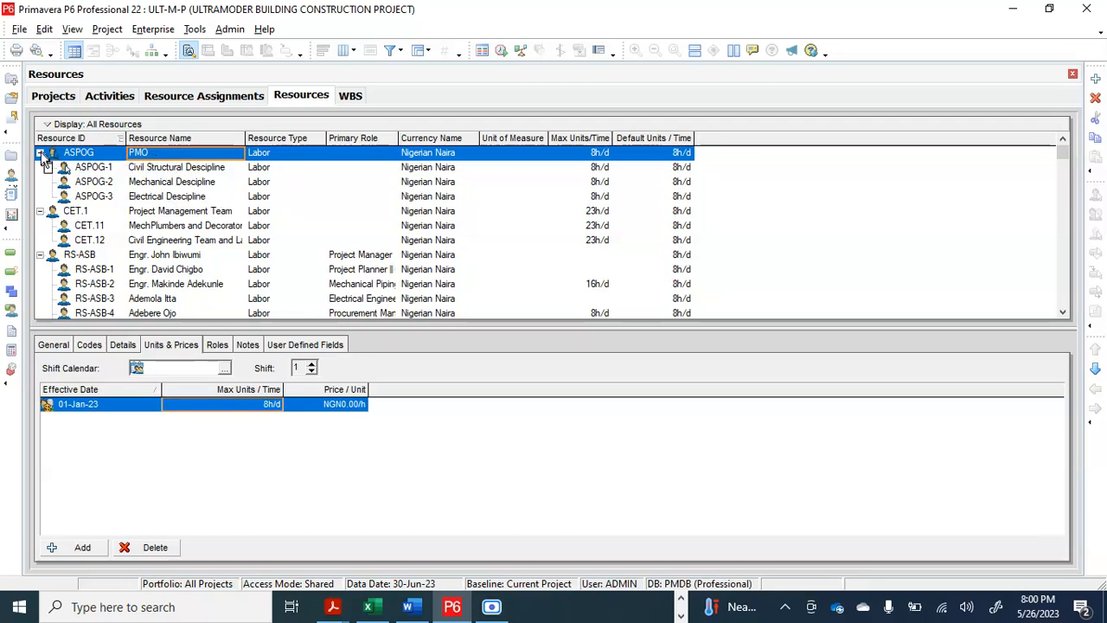
pyautogui.click(180, 169)
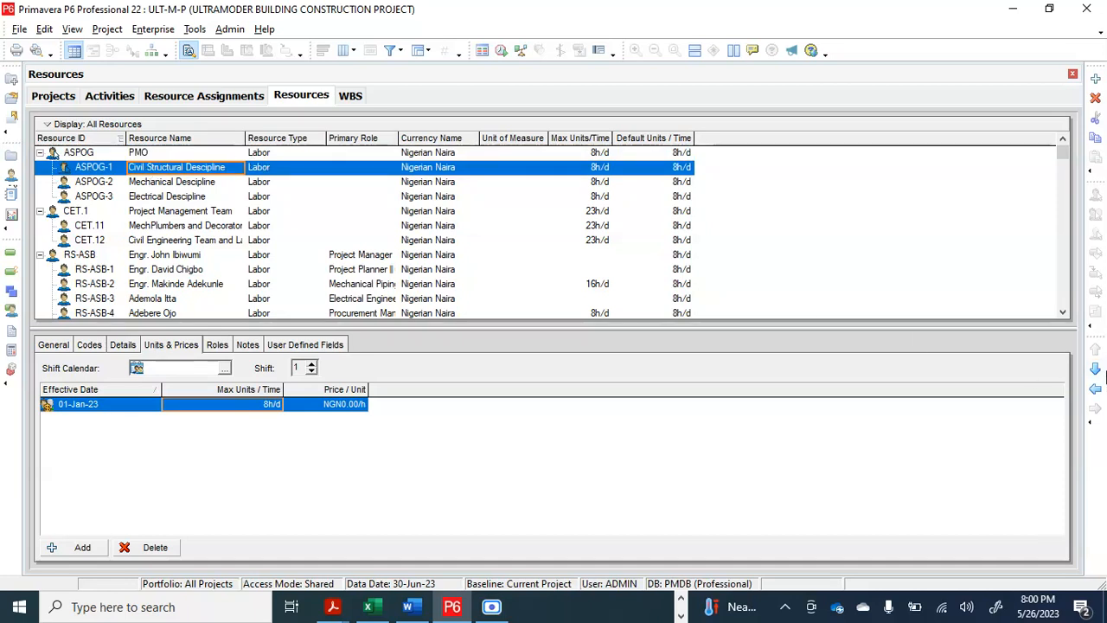
pyautogui.press('Up')
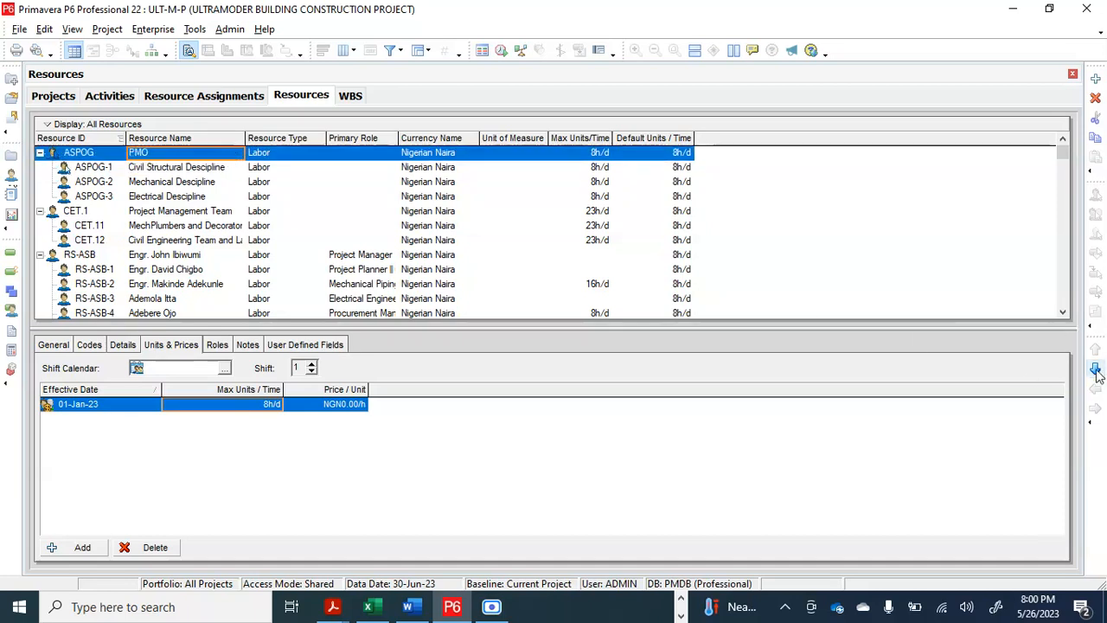
pyautogui.click(198, 170)
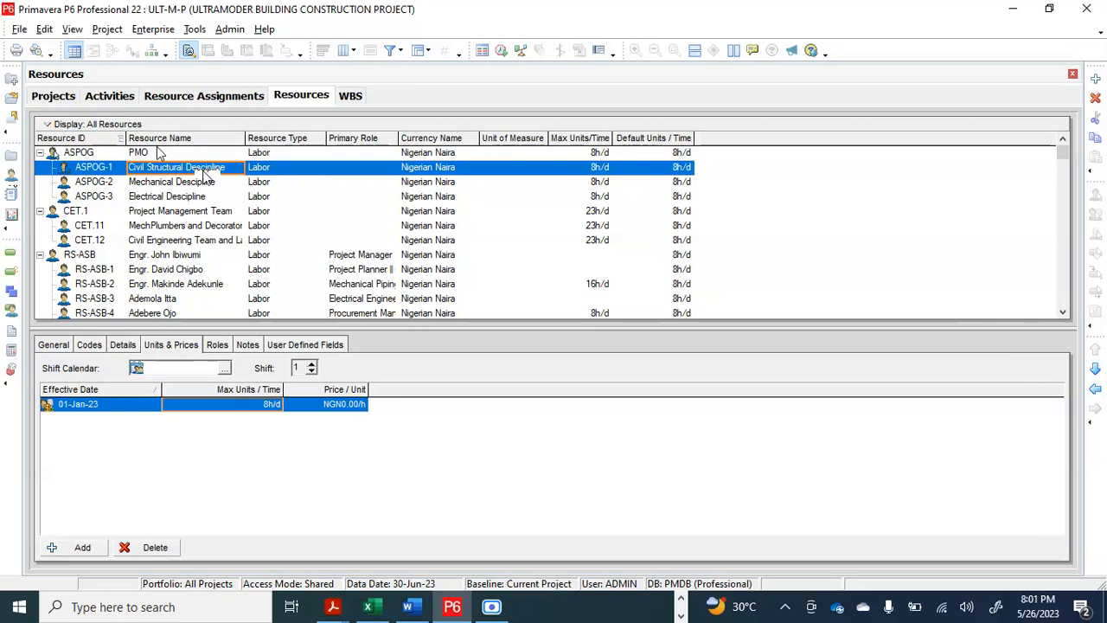
pyautogui.click(158, 154)
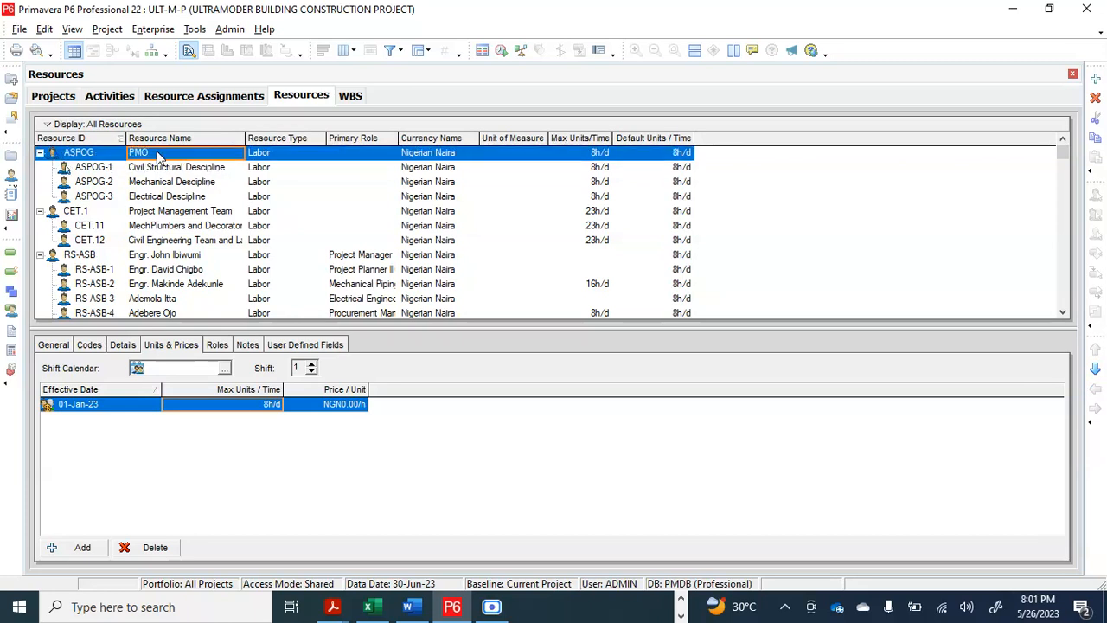
# Remove the PMO resource assignment from the Project Planning activity (P1000) and reset its labor units to zero
pyautogui.click(101, 97)
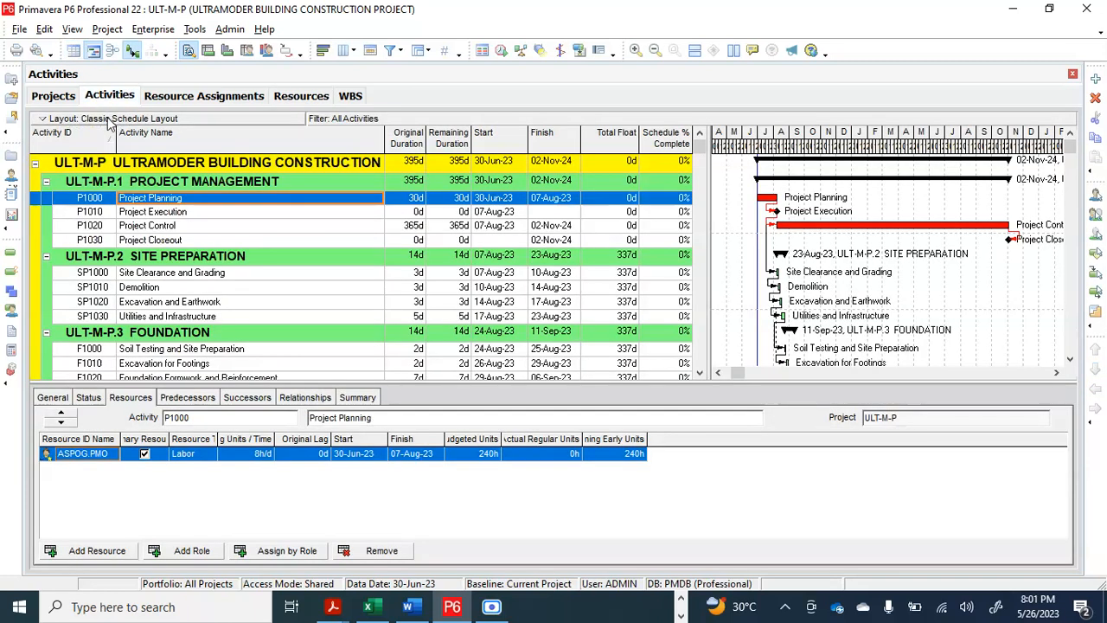
pyautogui.click(128, 400)
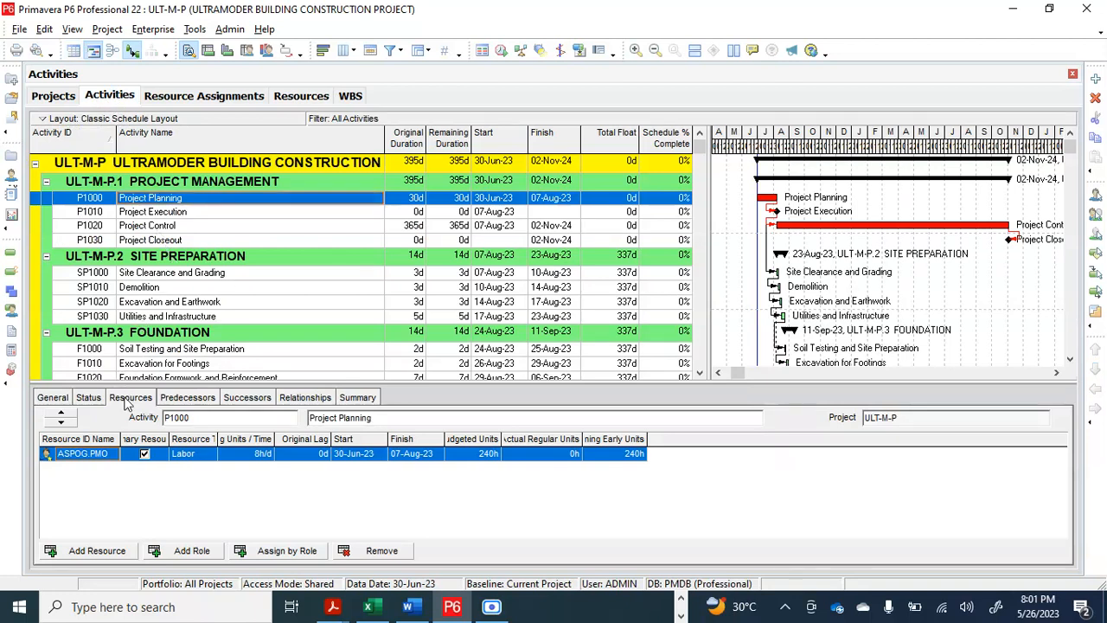
pyautogui.click(115, 100)
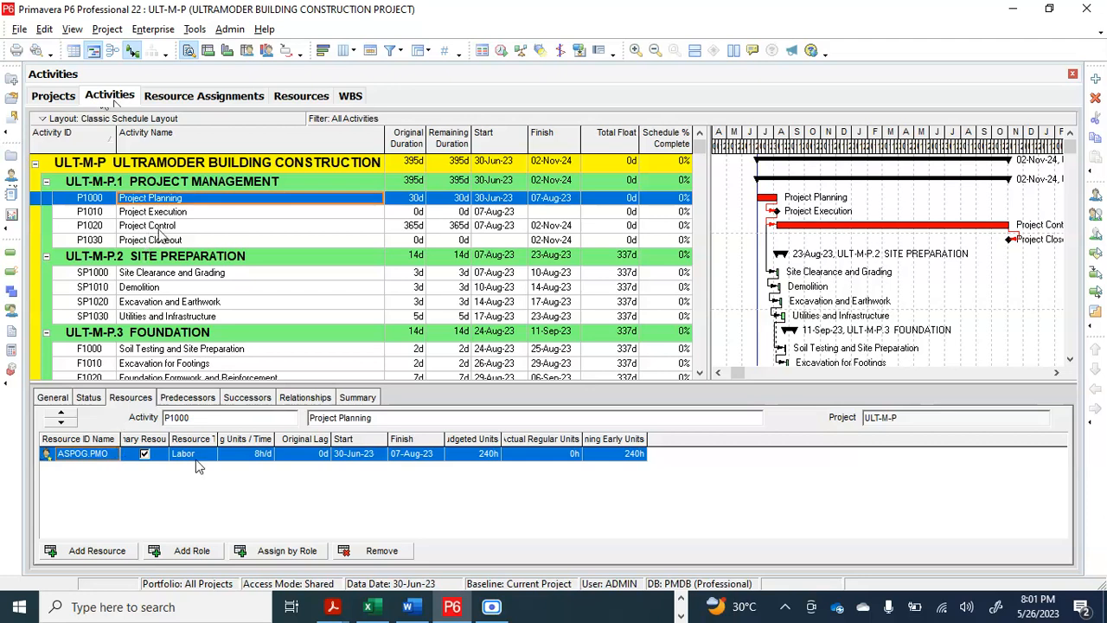
pyautogui.click(377, 551)
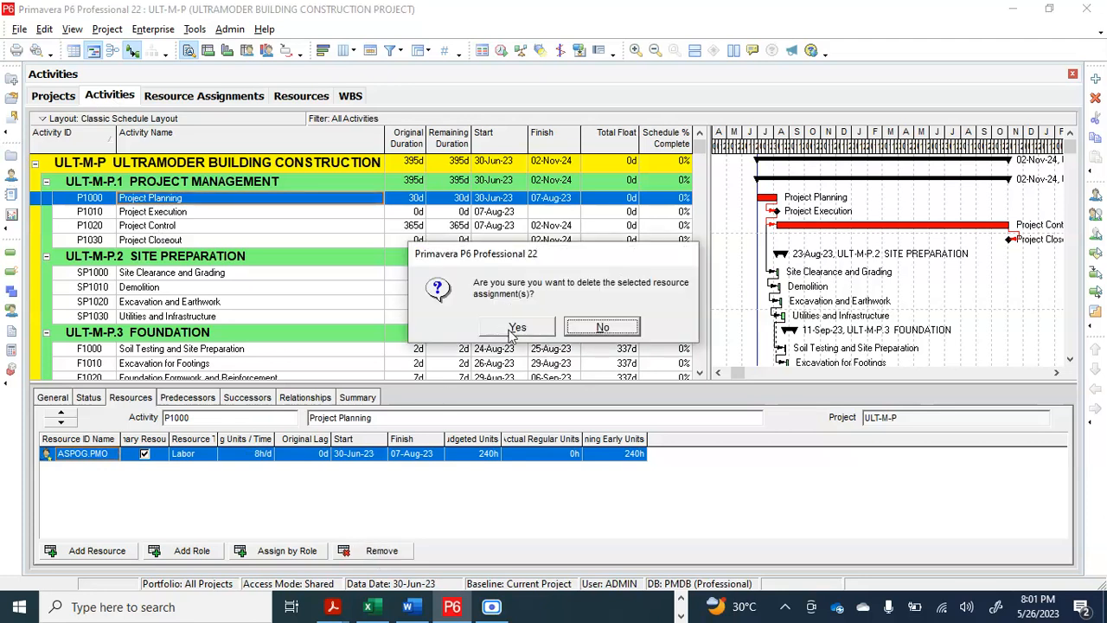
pyautogui.click(516, 330)
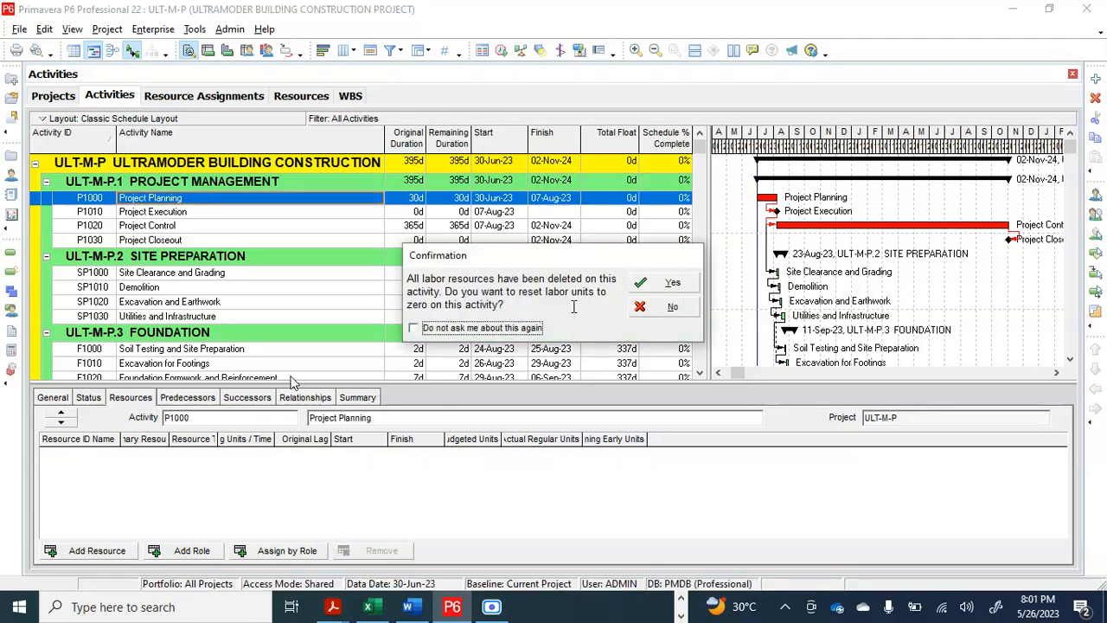
pyautogui.click(666, 283)
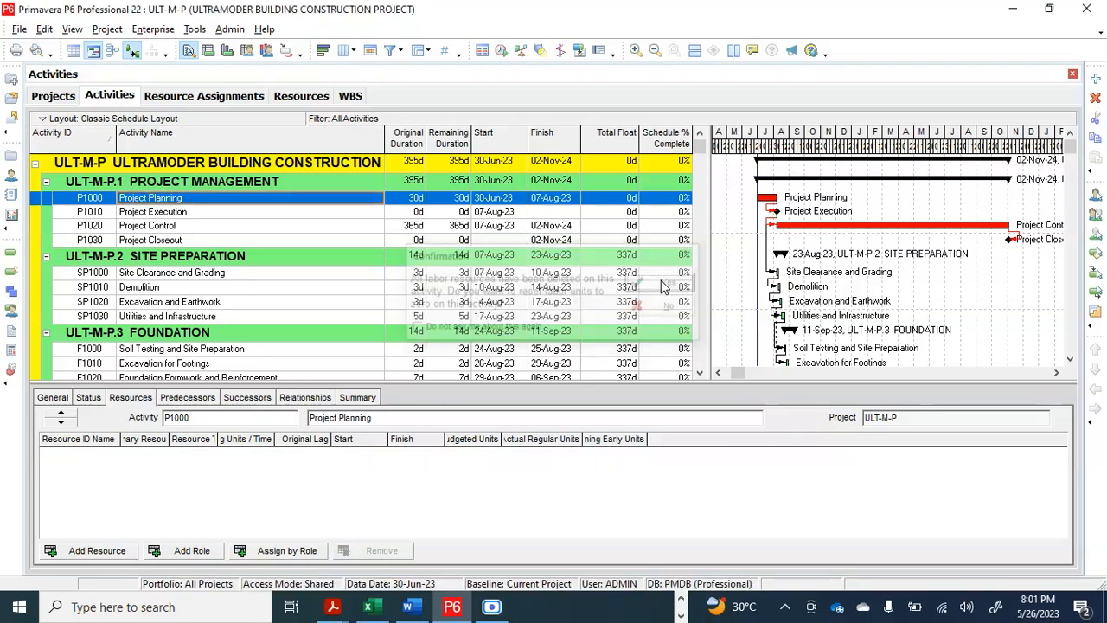
# Remove the PMO resource assignment from the Project Control activity (P1020) and reset its labor units to zero
pyautogui.click(185, 227)
pyautogui.click(347, 555)
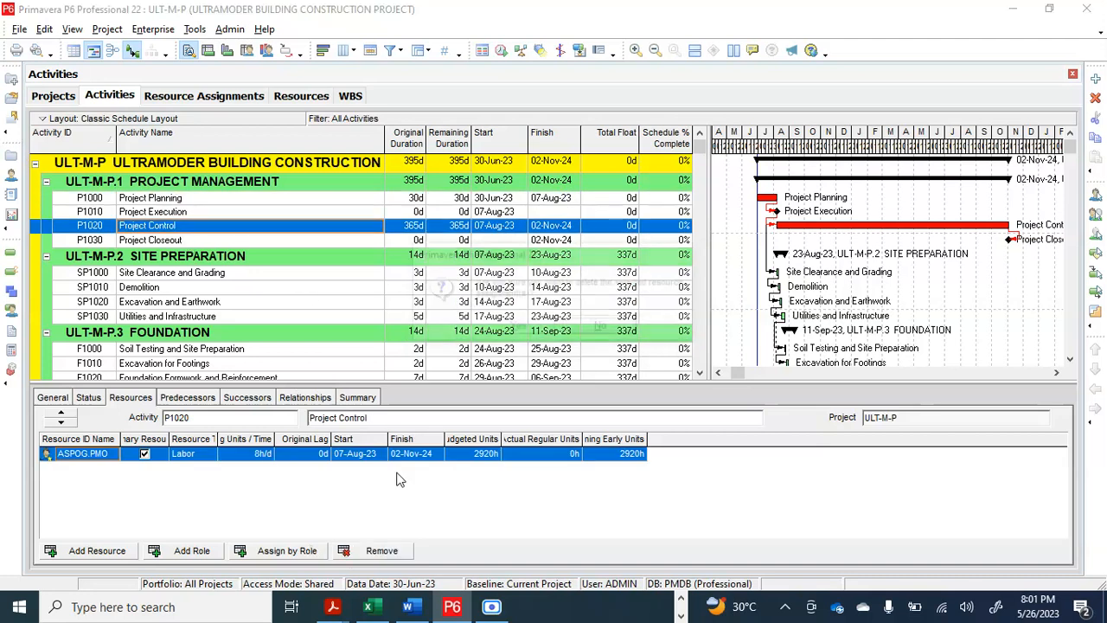
pyautogui.click(517, 327)
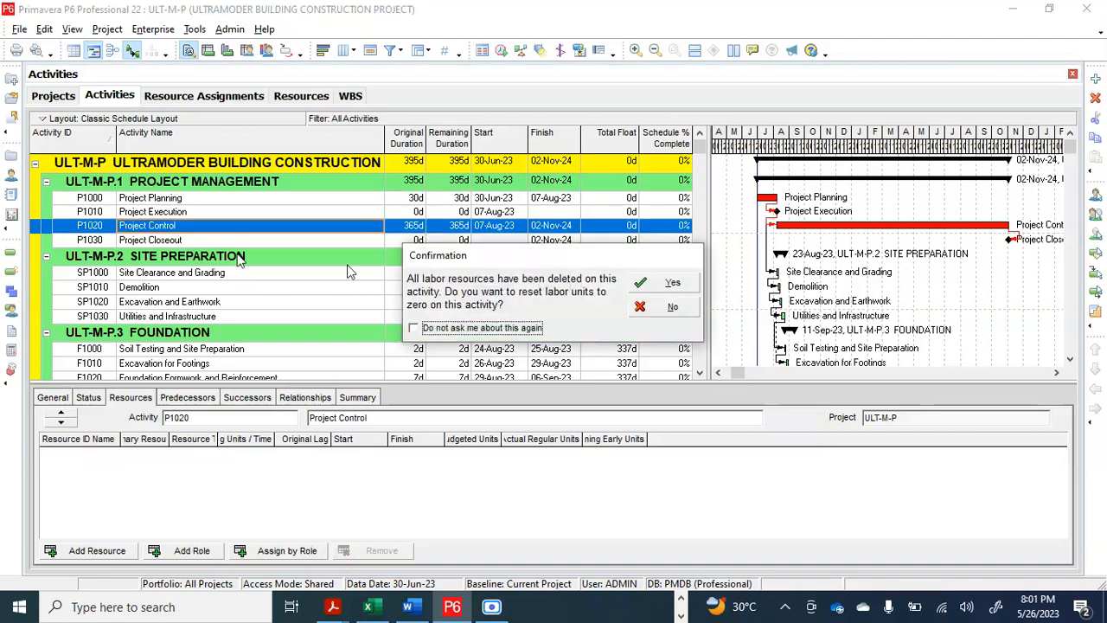
pyautogui.click(666, 286)
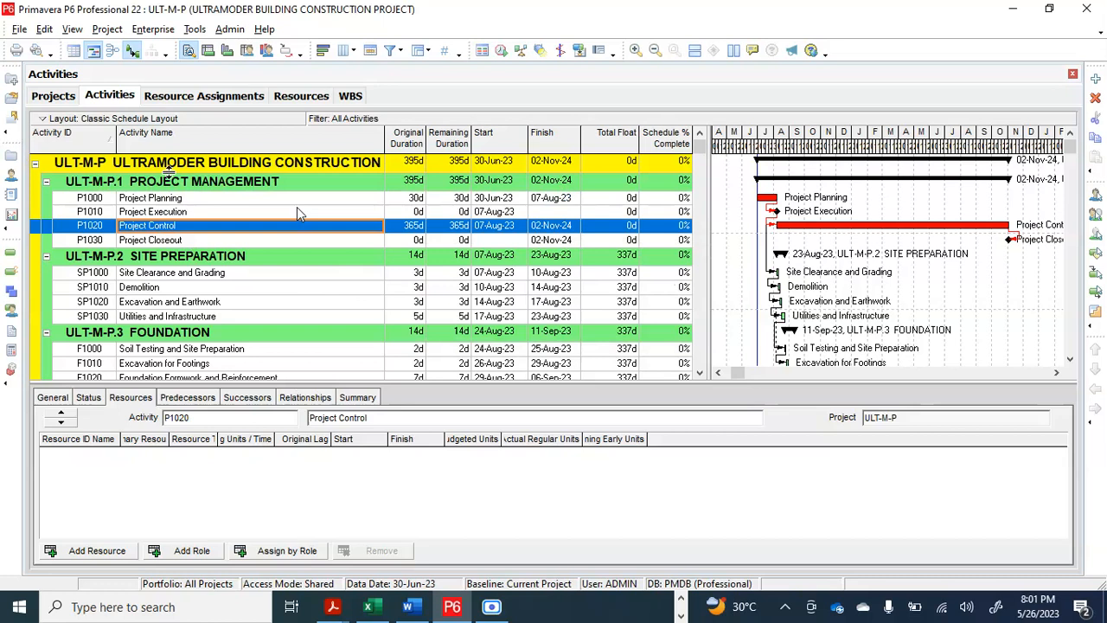
# Check the remaining project management activities, then remove the ASPOG-1 assignment from Site Clearance and Grading (SP1000), resetting its labor units to zero
pyautogui.click(180, 241)
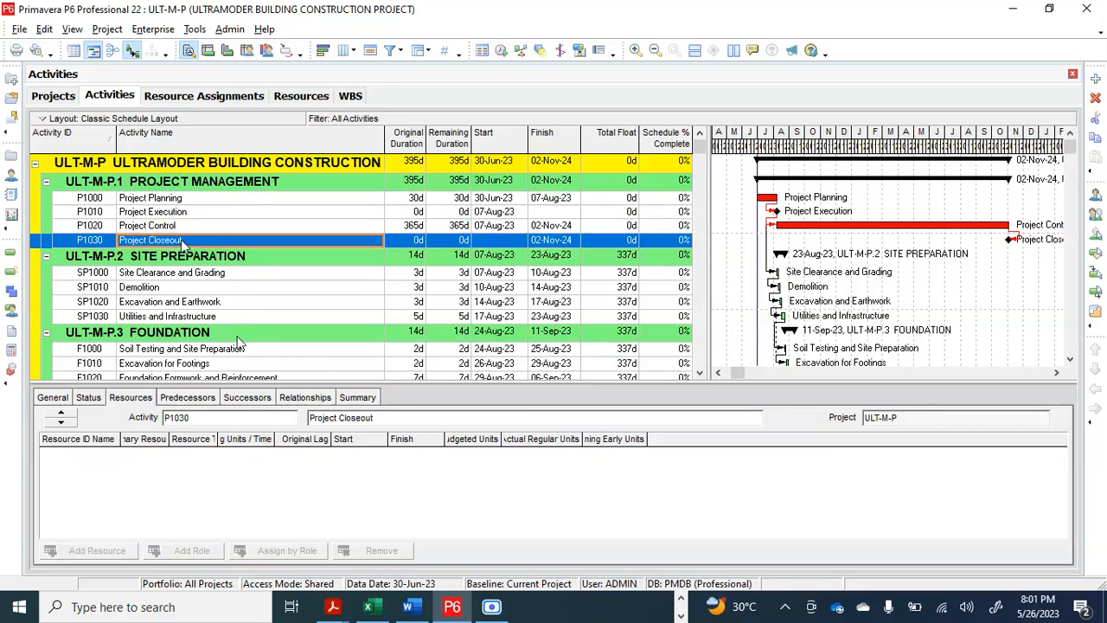
pyautogui.click(210, 226)
pyautogui.click(217, 212)
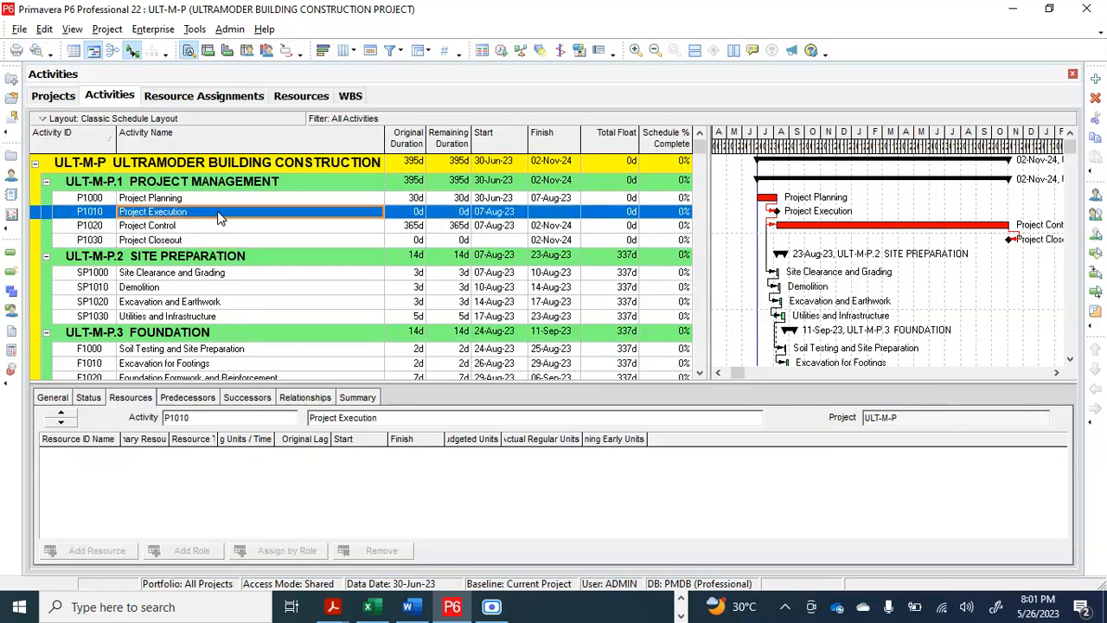
pyautogui.moveTo(199, 281); pyautogui.dragTo(198, 278)
pyautogui.click(199, 275)
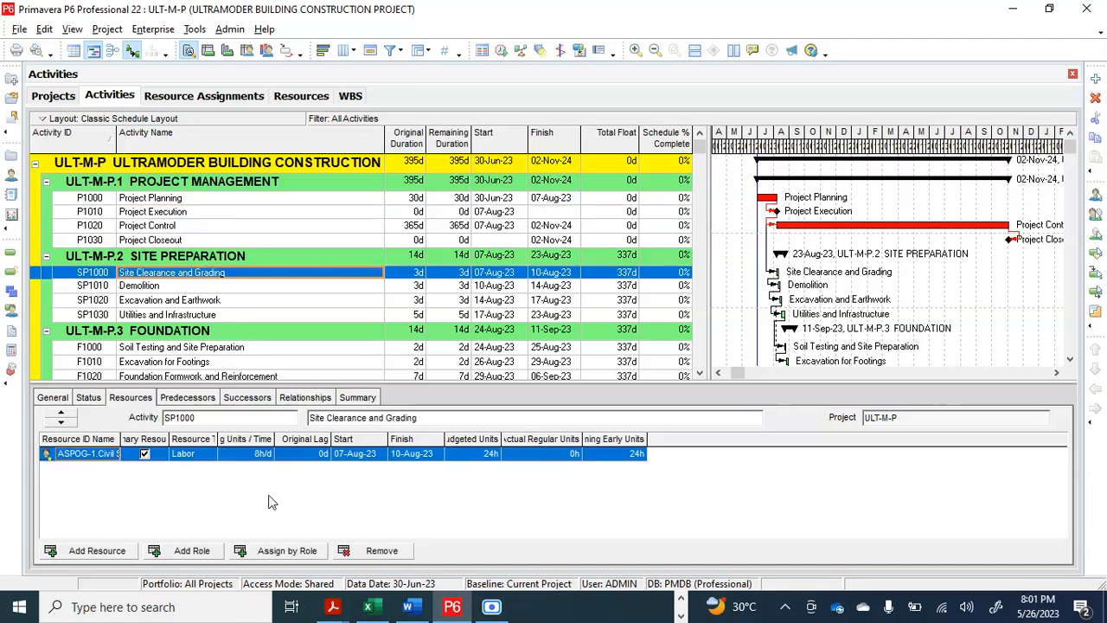
pyautogui.click(382, 550)
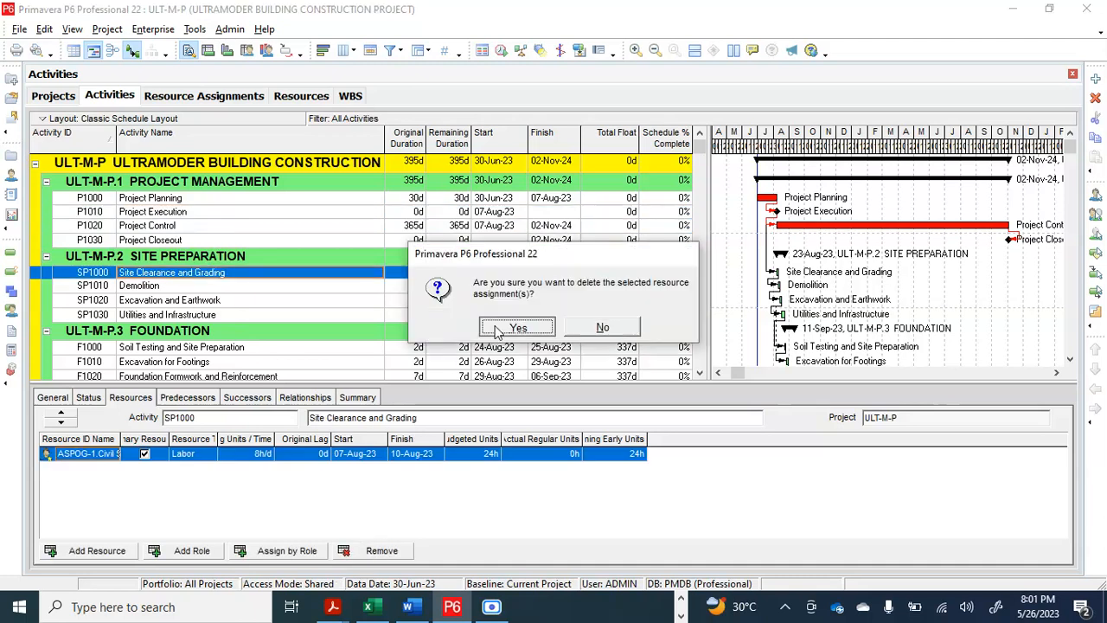
pyautogui.click(483, 334)
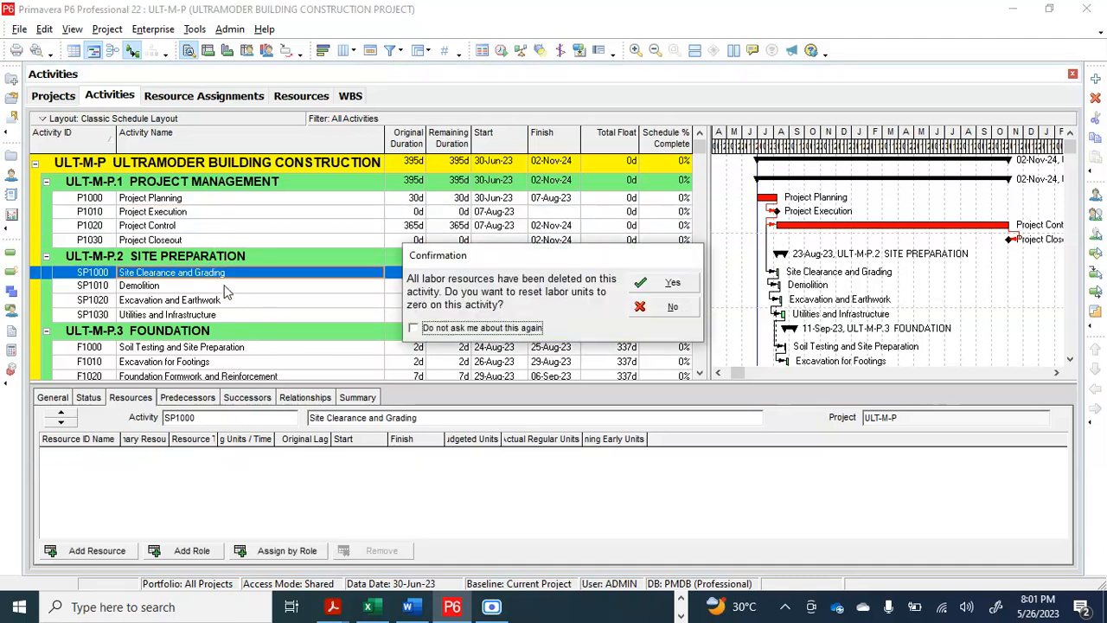
pyautogui.click(666, 284)
# Remove the ASPOG-1 assignment from Demolition (SP1010), resetting its labor units to zero and suppressing future prompts about this reset
pyautogui.click(230, 286)
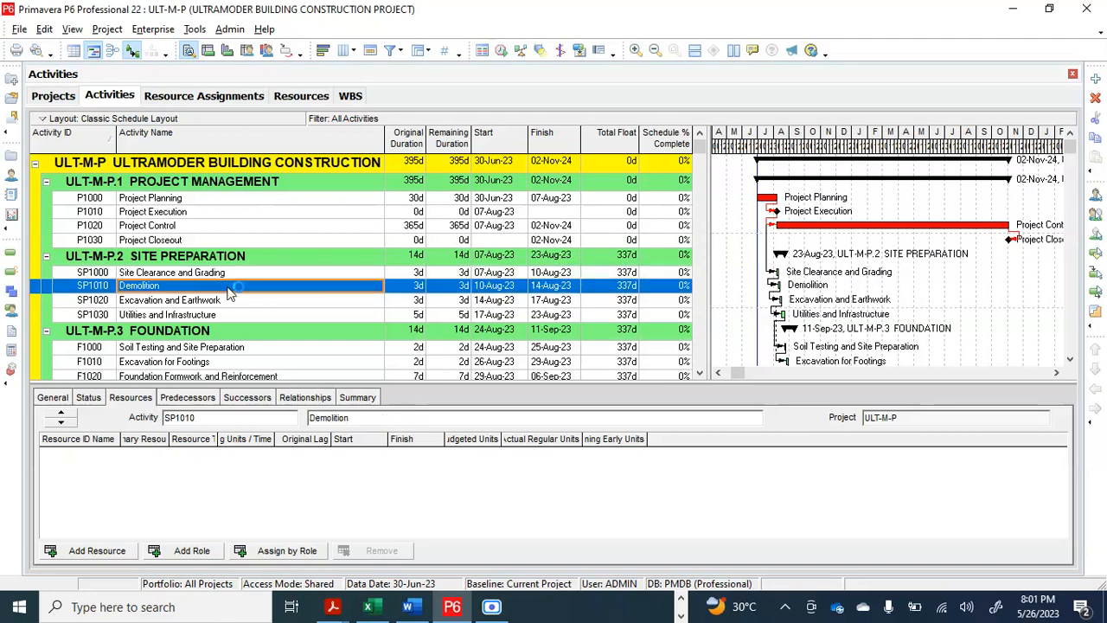
pyautogui.click(376, 548)
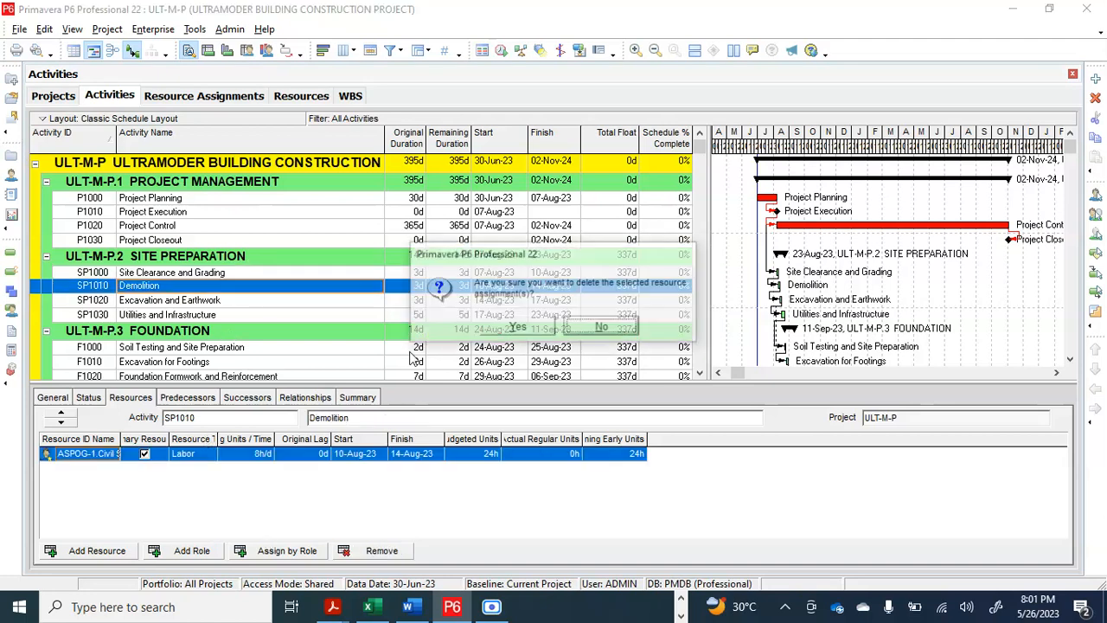
pyautogui.click(515, 332)
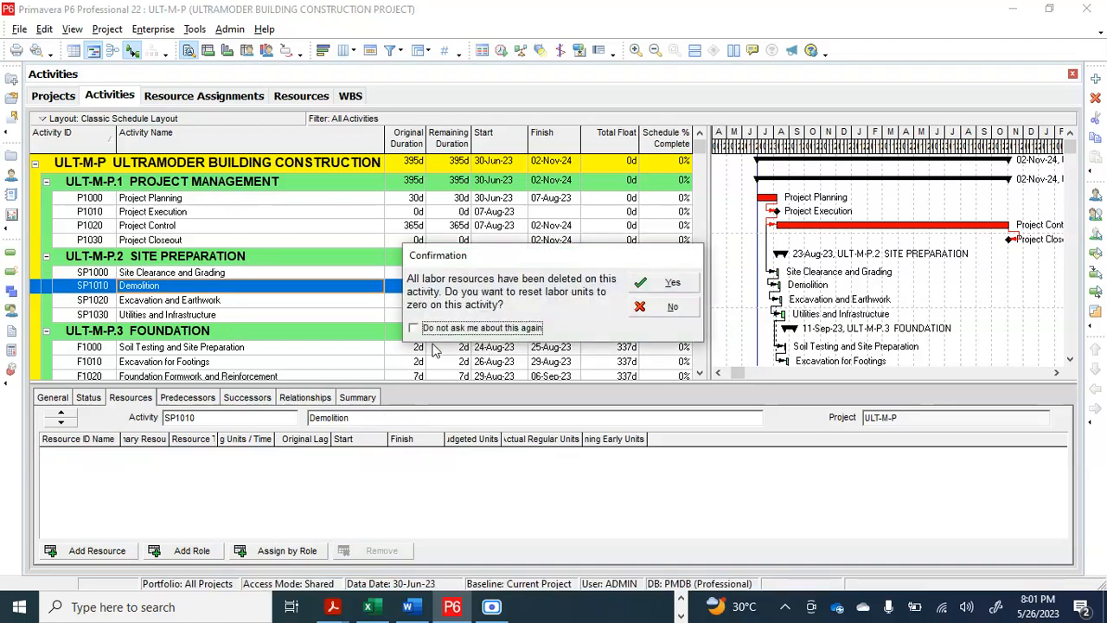
pyautogui.click(414, 328)
pyautogui.click(645, 339)
pyautogui.click(671, 294)
# Remove the ASPOG-1 resource assignment from the Excavation and Earthwork activity (SP1020)
pyautogui.click(174, 301)
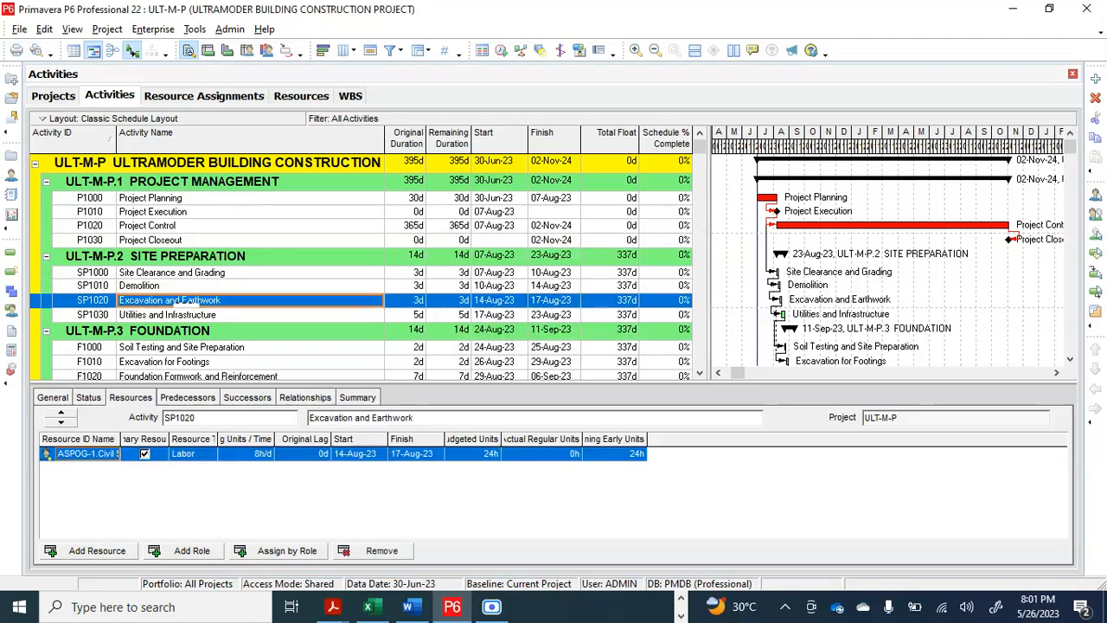
pyautogui.click(368, 551)
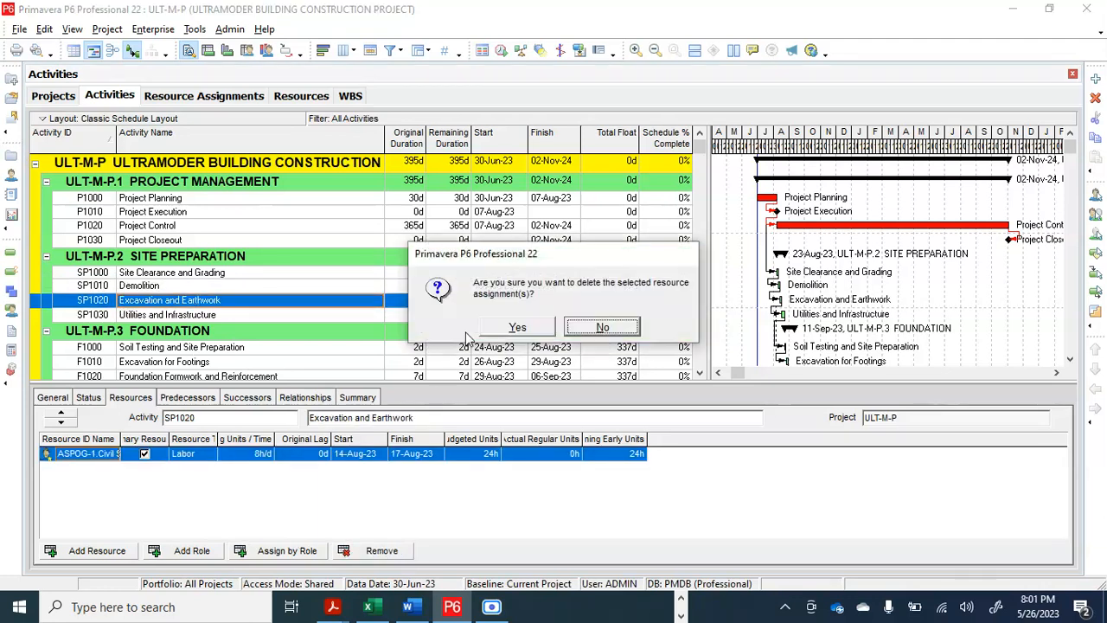
pyautogui.click(517, 330)
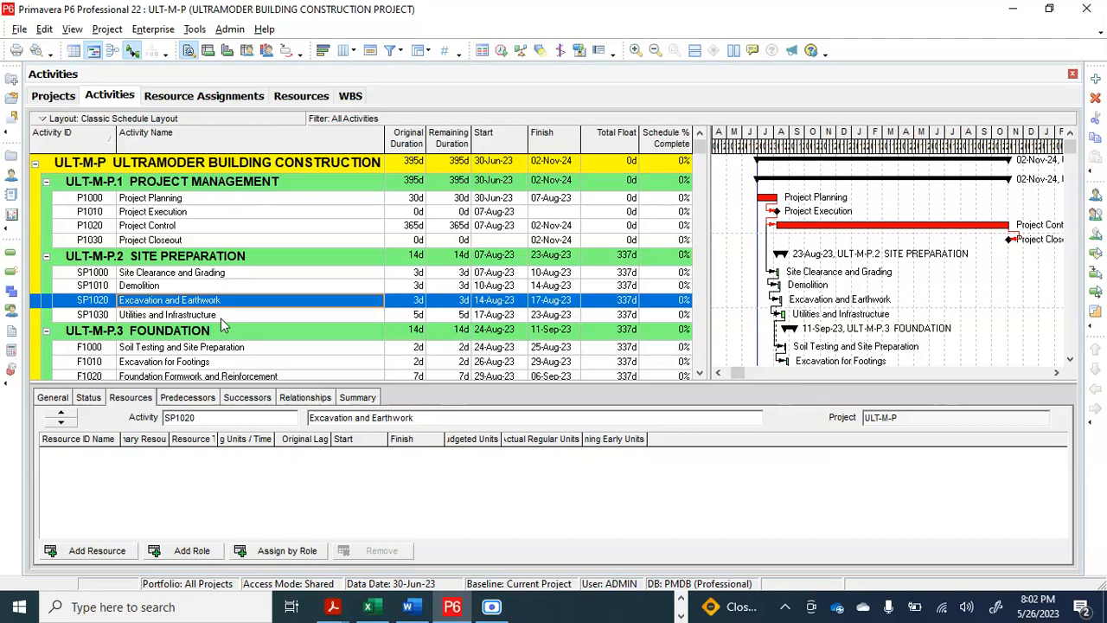
# Remove the ASPOG-1 resource assignment from the Utilities and Infrastructure activity (SP1030)
pyautogui.click(222, 318)
pyautogui.click(365, 552)
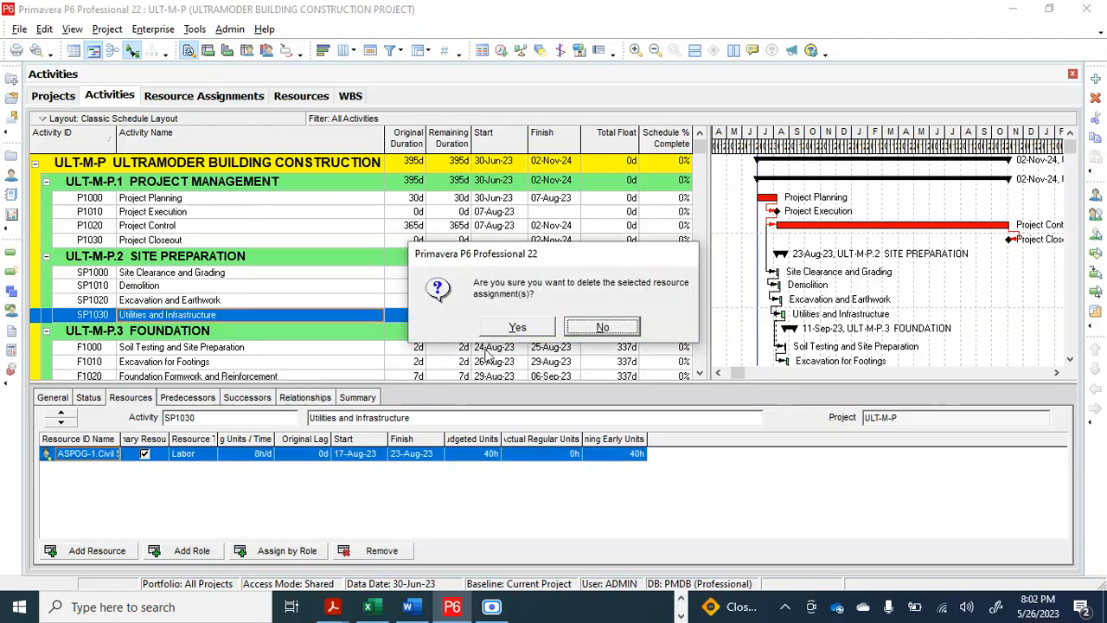
pyautogui.click(518, 330)
# Remove the ASPOG-1 assignments from Soil Testing and Site Preparation (F1000) and Excavation for Footings (F1010)
pyautogui.scroll(-1, 190, 320)
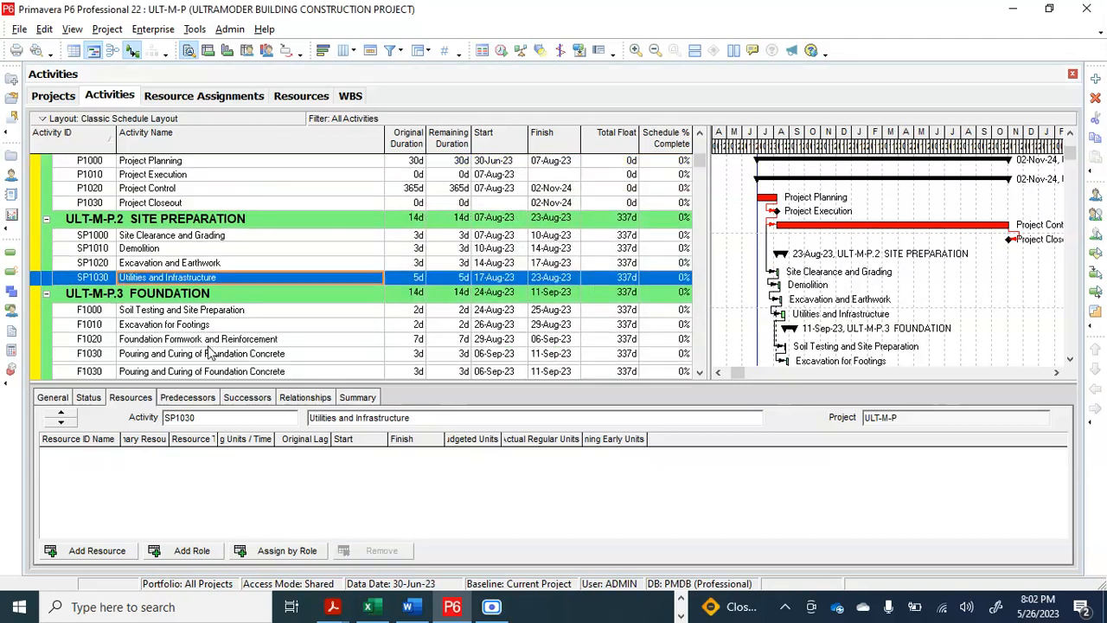
pyautogui.click(188, 312)
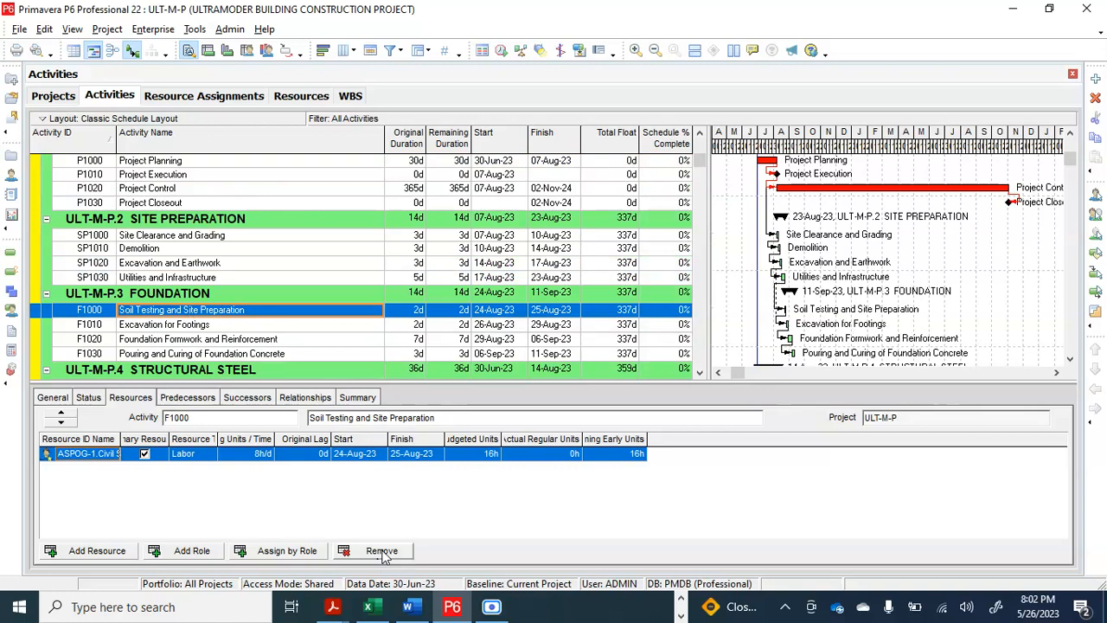
pyautogui.click(372, 552)
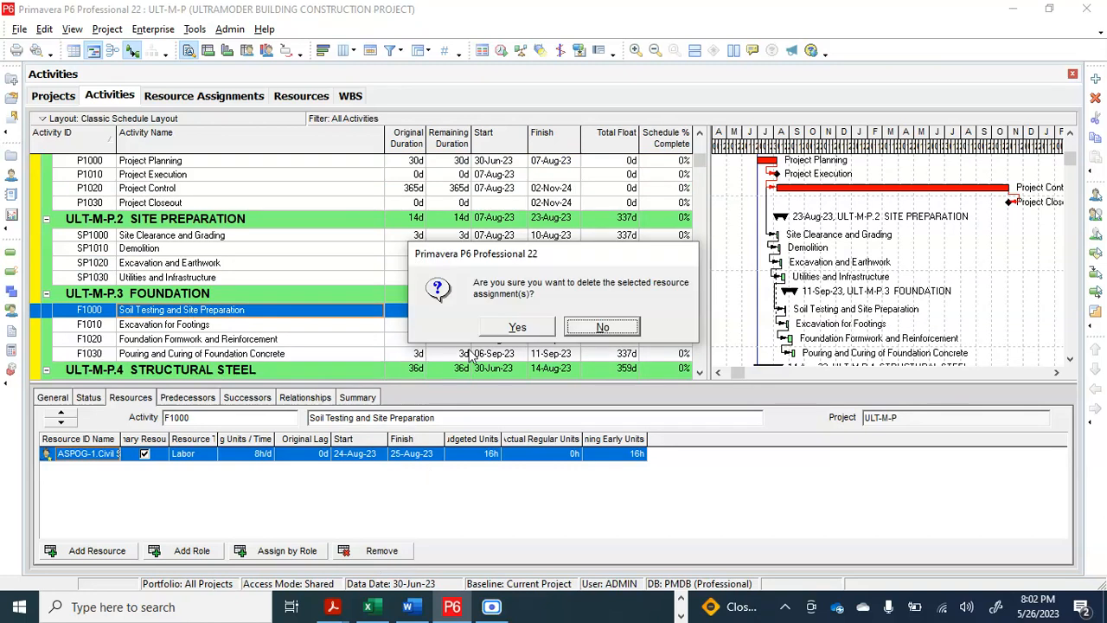
pyautogui.click(246, 326)
pyautogui.click(378, 550)
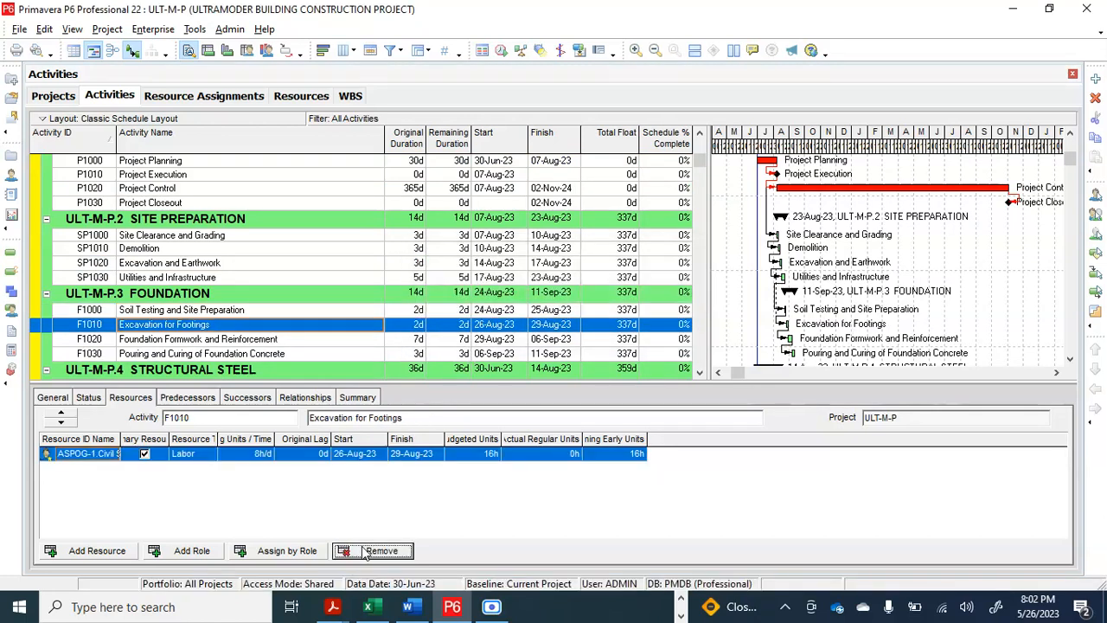
pyautogui.click(520, 327)
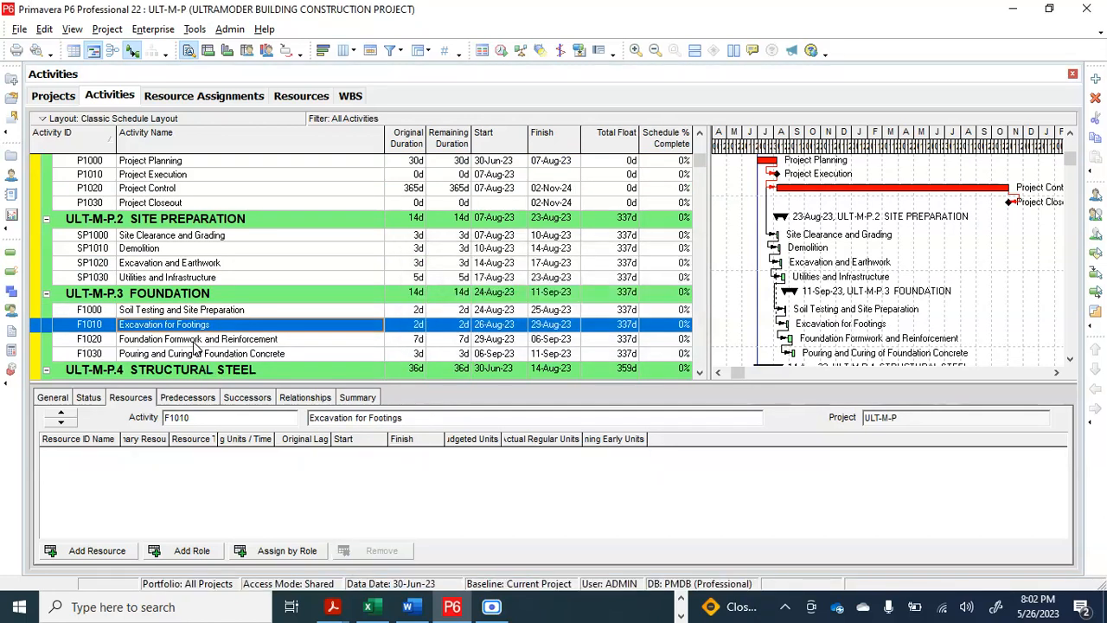
# Remove the ASPOG-1 assignments from Foundation Formwork and Reinforcement (F1020) and Pouring and Curing of Foundation Concrete (F1030)
pyautogui.click(199, 339)
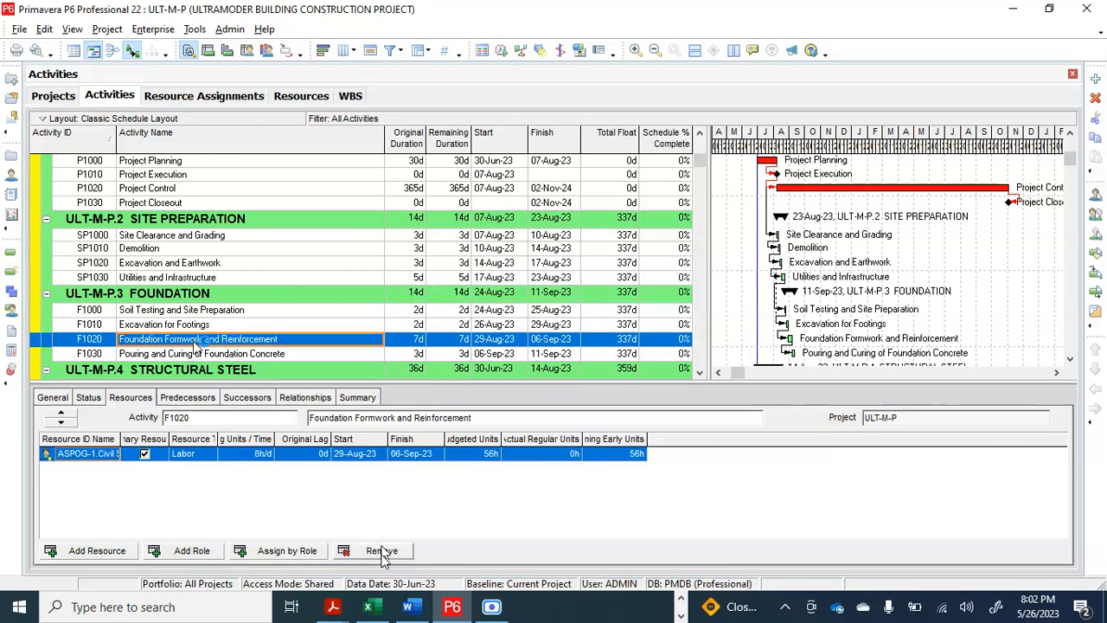
pyautogui.click(382, 552)
pyautogui.click(516, 326)
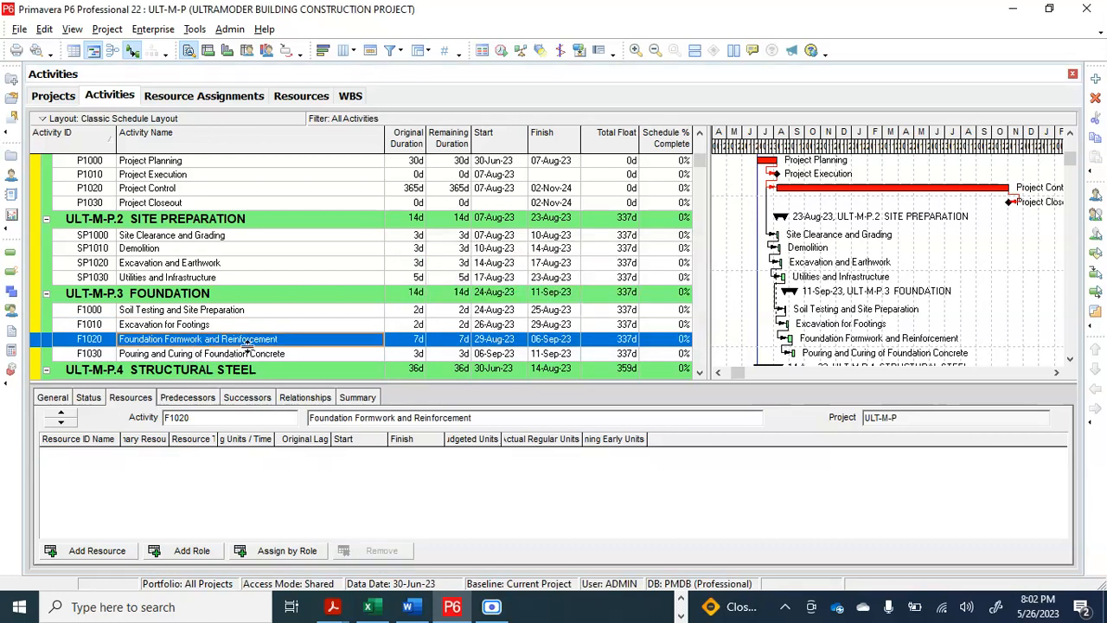
pyautogui.click(248, 353)
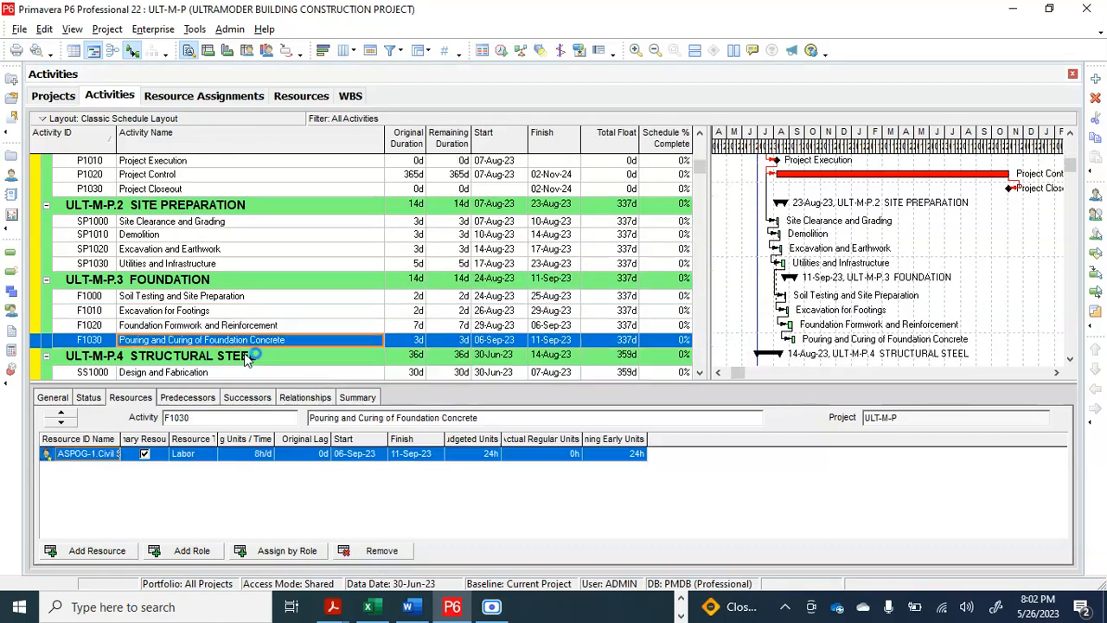
pyautogui.click(380, 552)
pyautogui.click(519, 326)
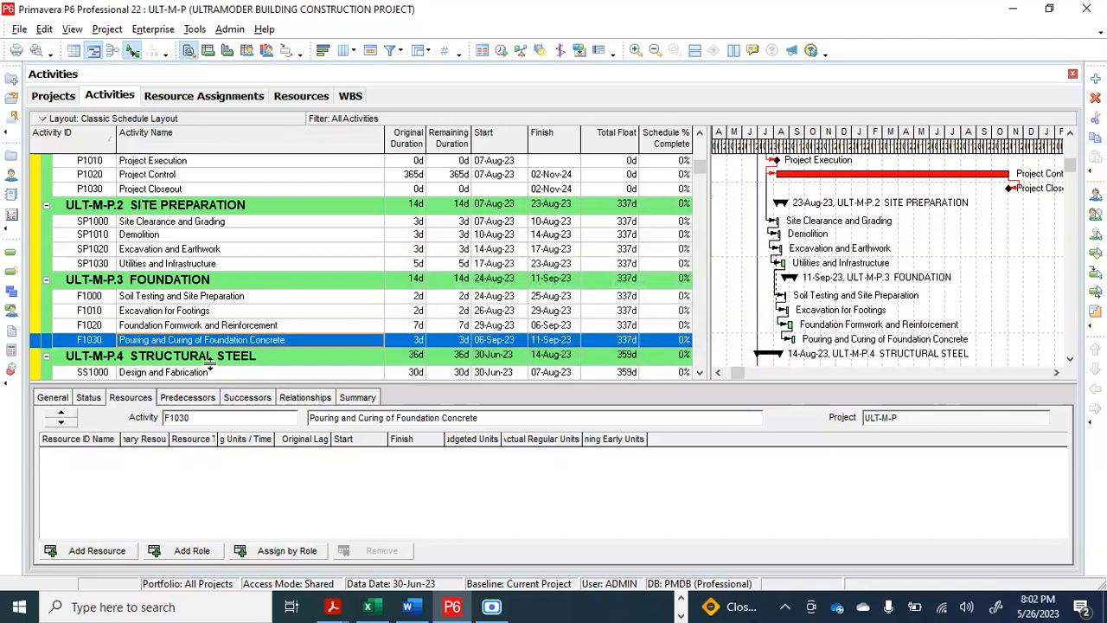
# Remove the ASPOG-1 resource assignment from the Design and Fabrication activity (SS1000) under Structural Steel
pyautogui.scroll(-1, 207, 365)
pyautogui.click(230, 335)
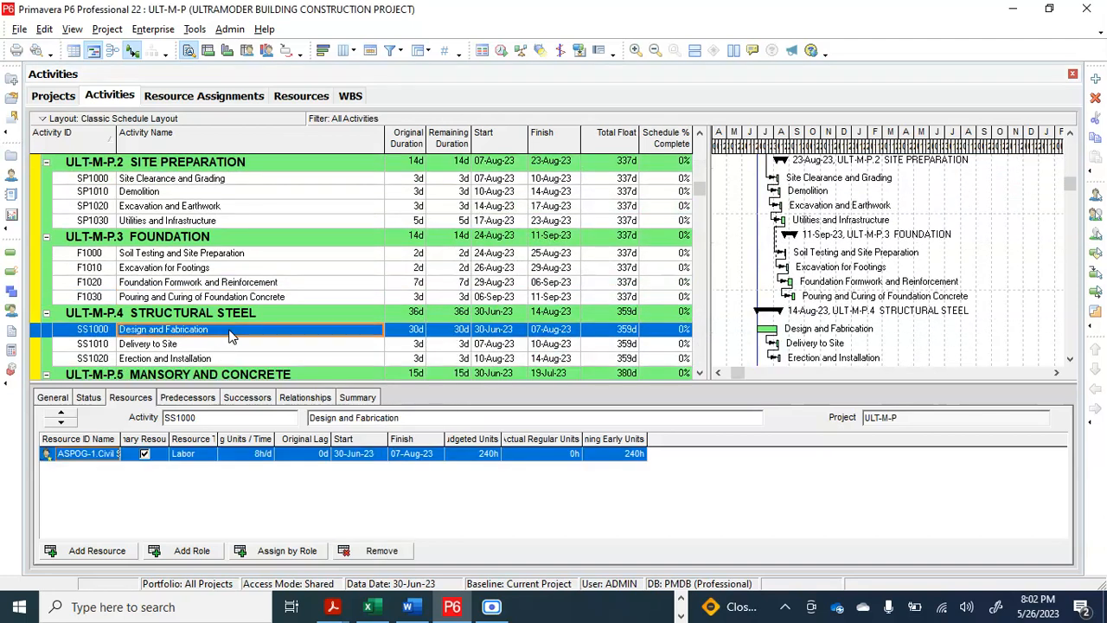
pyautogui.click(381, 551)
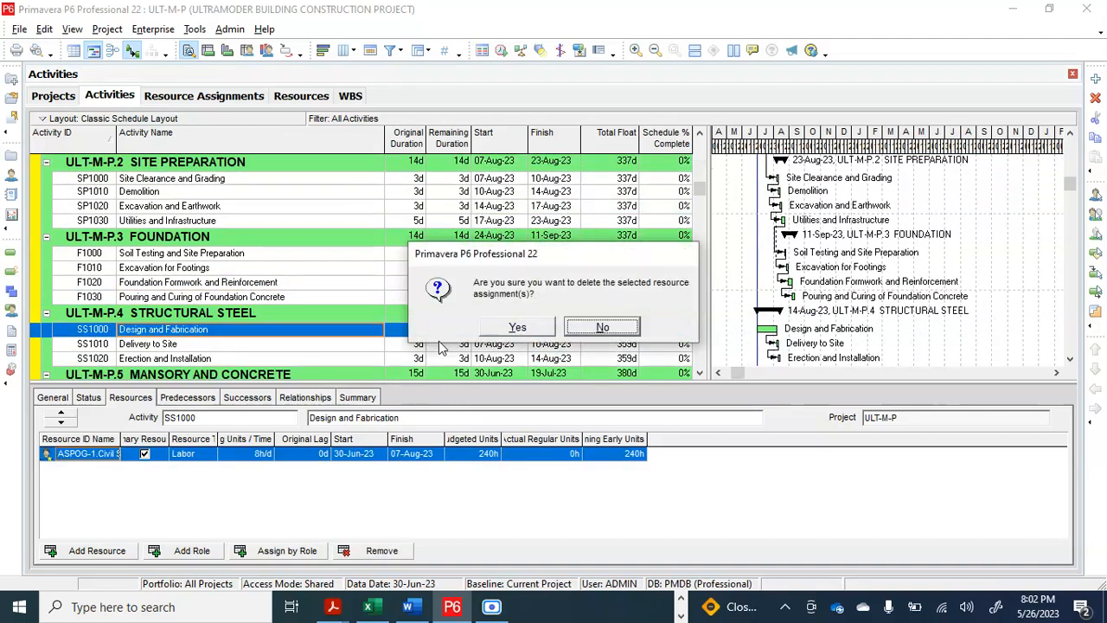
pyautogui.click(517, 327)
# Remove the ASPOG-1 assignments from the Delivery to Site (SS1010) and Erection and Installation (SS1020) activities
pyautogui.scroll(-1, 204, 368)
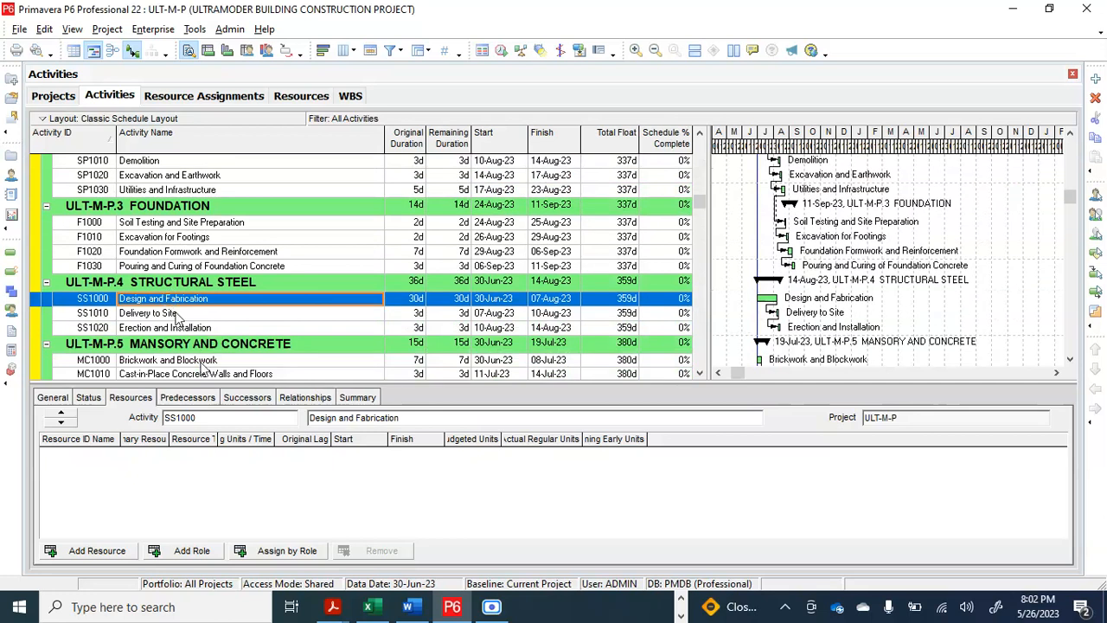
pyautogui.click(176, 317)
pyautogui.click(382, 551)
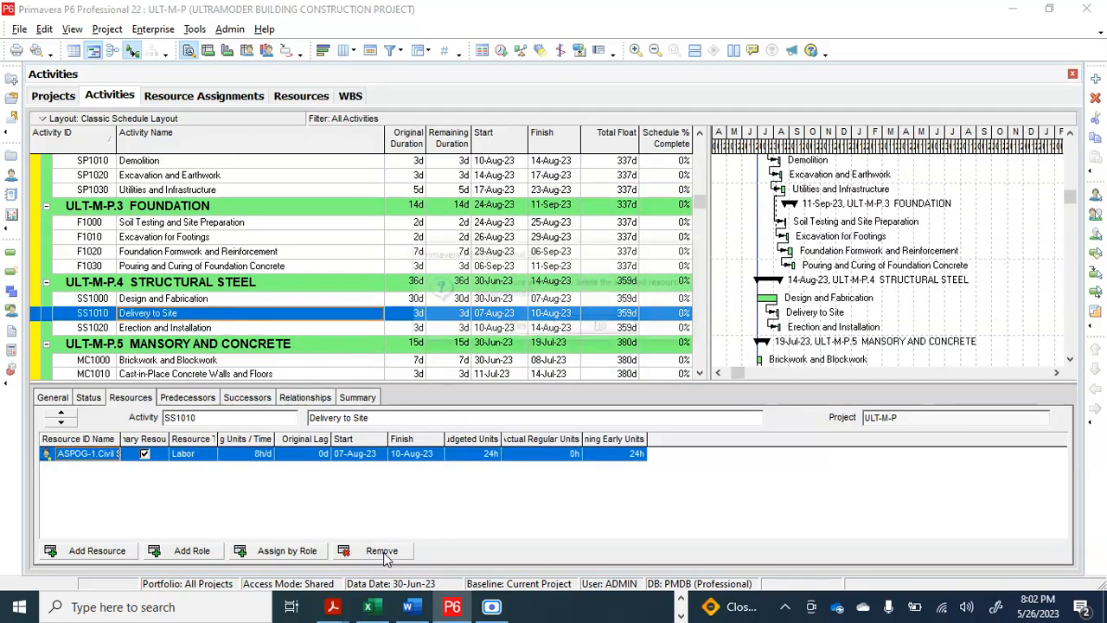
pyautogui.click(516, 327)
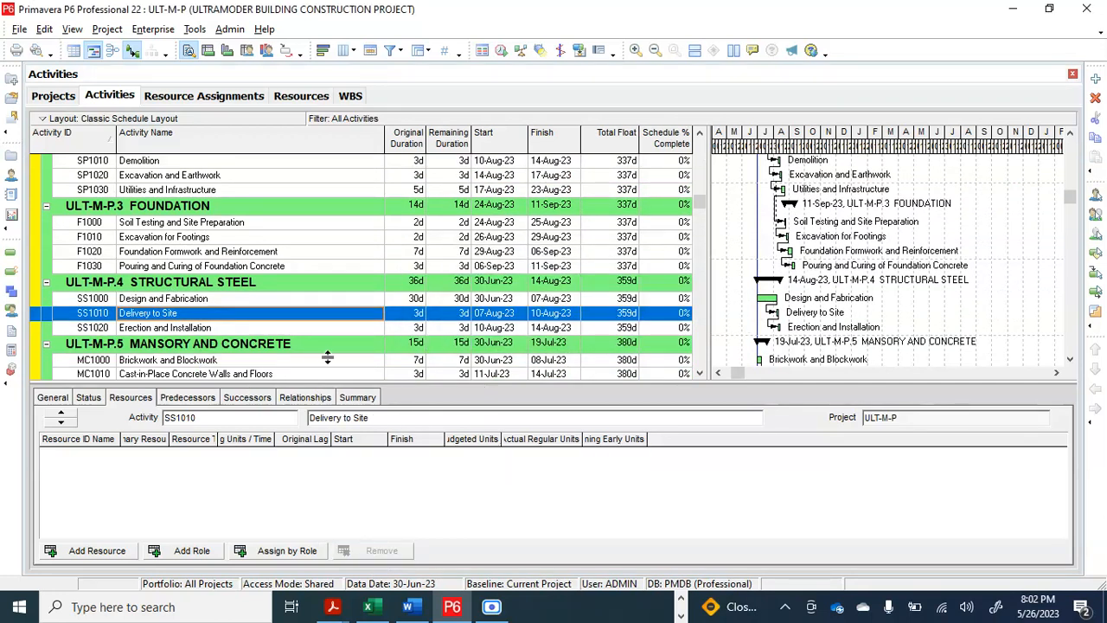
pyautogui.click(230, 327)
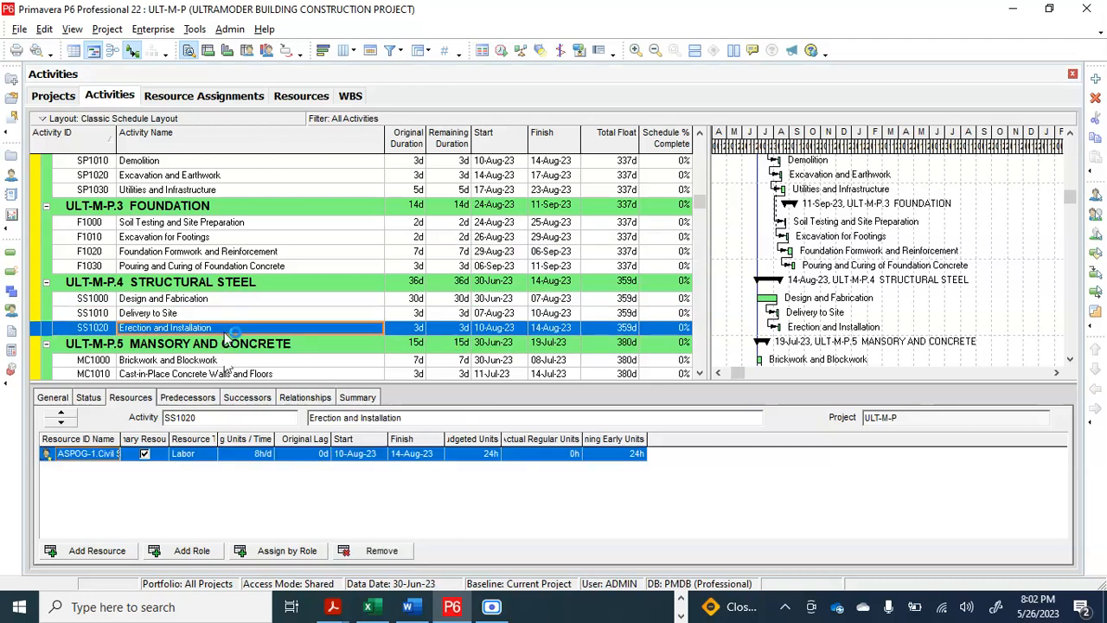
pyautogui.click(382, 551)
pyautogui.click(517, 327)
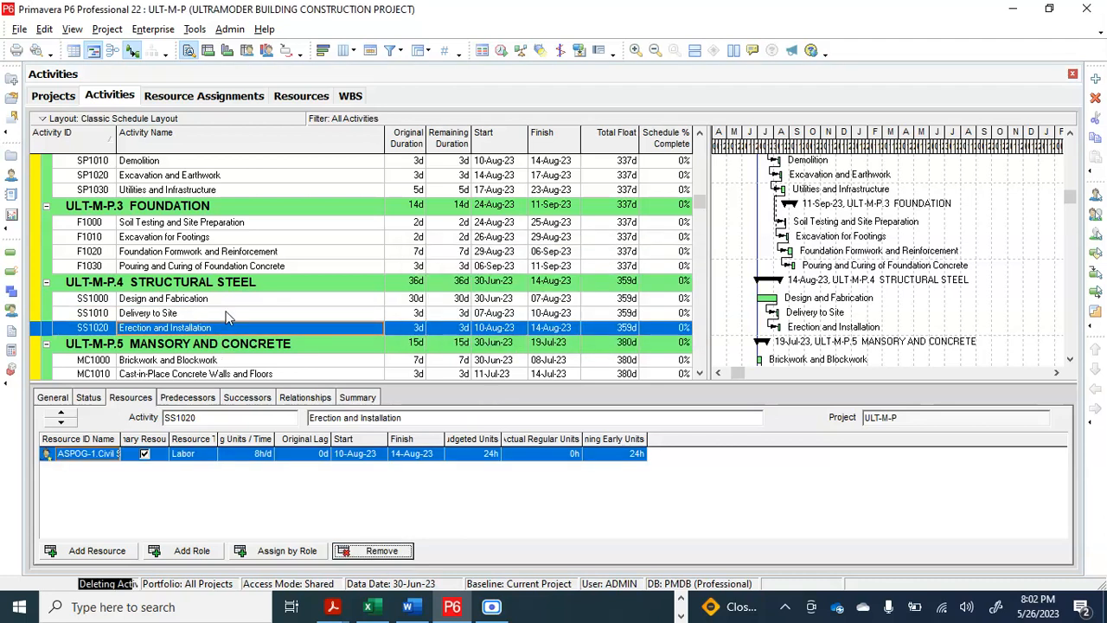
# Check activities from the masonry and concrete section through project hand over for any leftover resource assignments
pyautogui.click(201, 360)
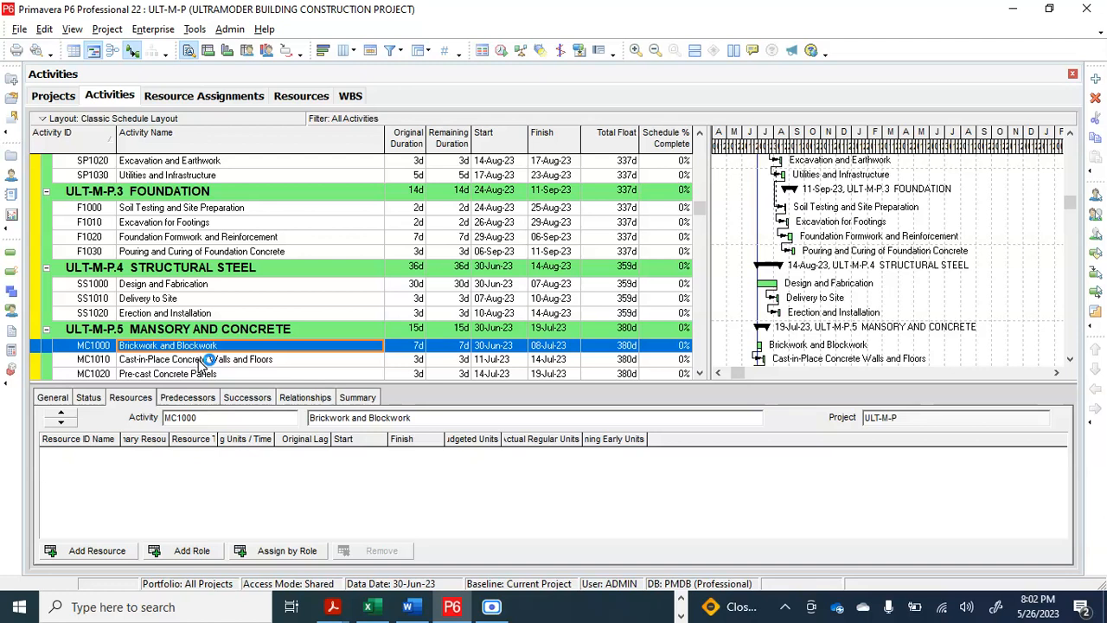
pyautogui.scroll(-2, 207, 360)
pyautogui.click(206, 284)
pyautogui.scroll(-1, 200, 317)
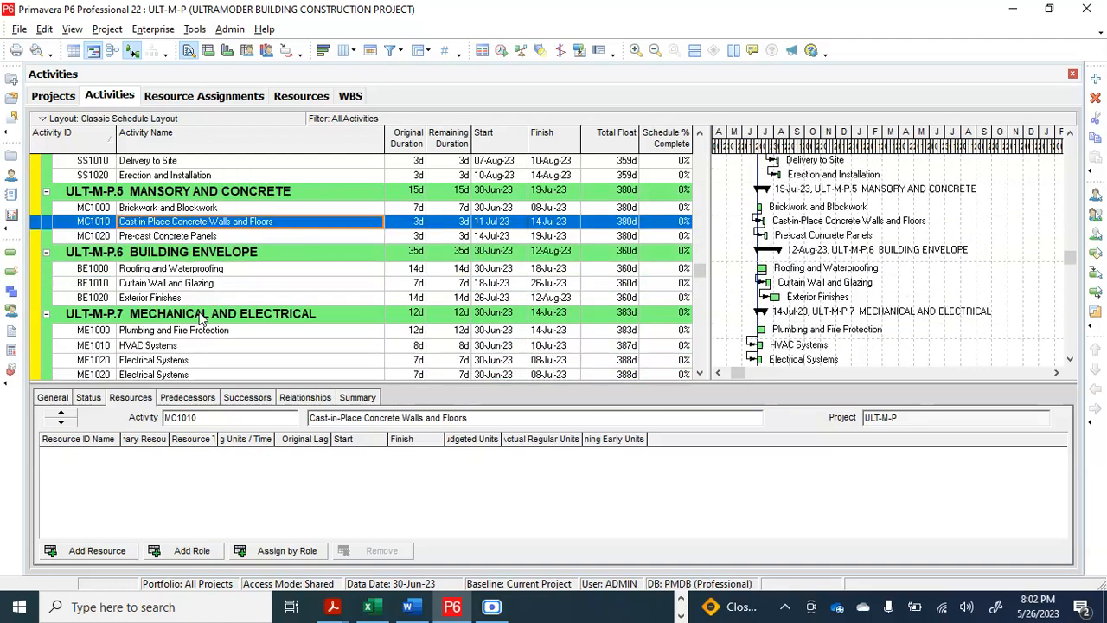
pyautogui.scroll(-3, 201, 317)
pyautogui.click(201, 315)
pyautogui.scroll(-2, 200, 317)
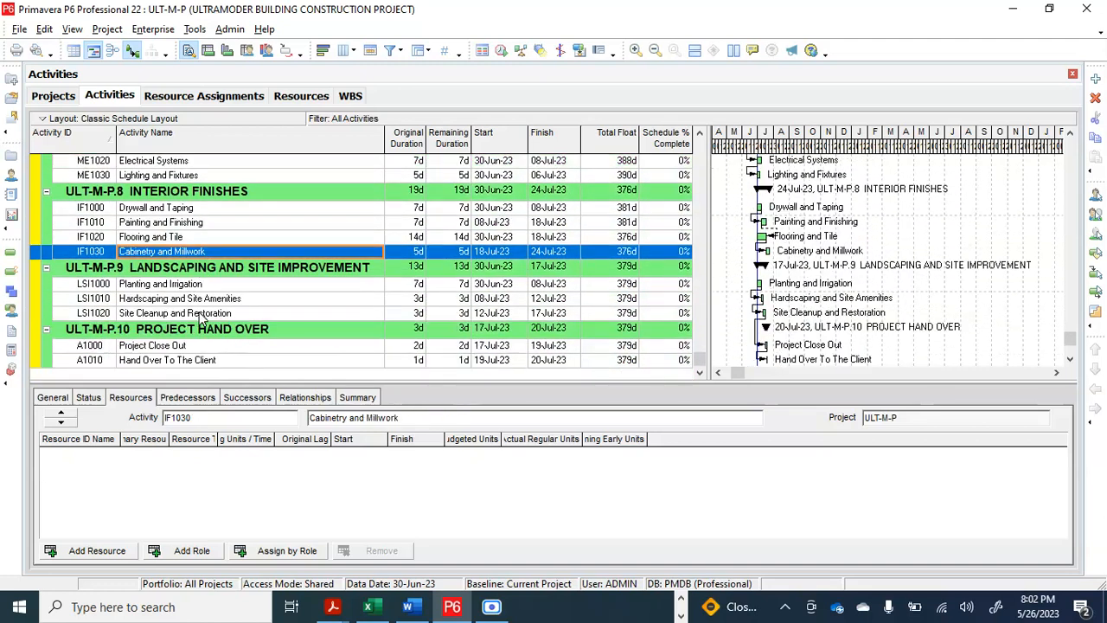
pyautogui.click(203, 349)
pyautogui.click(198, 361)
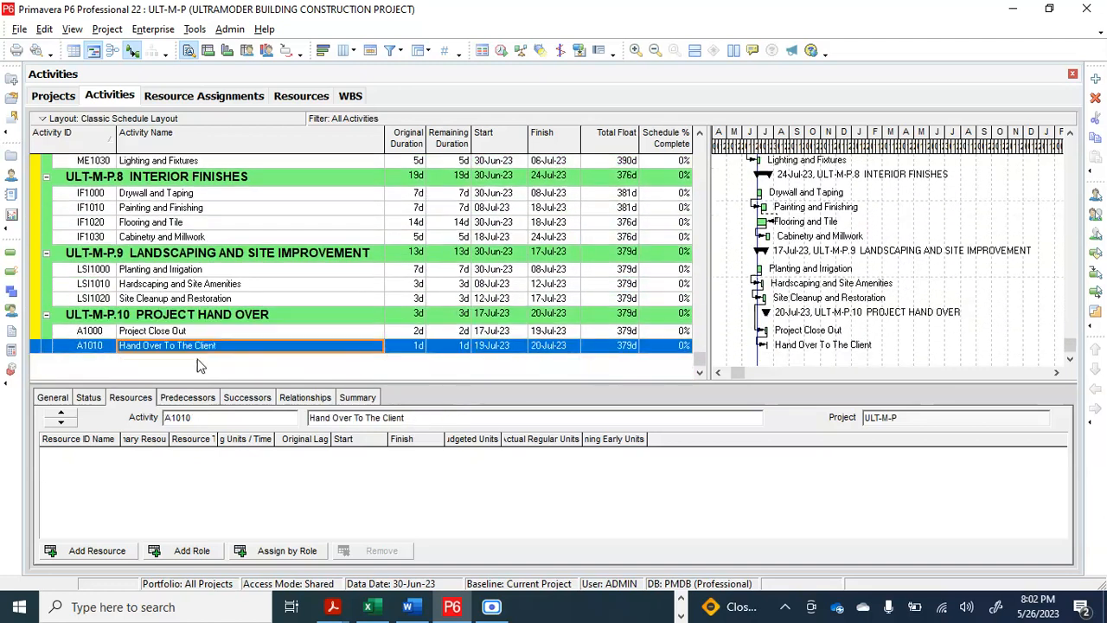
pyautogui.click(227, 269)
pyautogui.scroll(3, 226, 269)
pyautogui.click(232, 256)
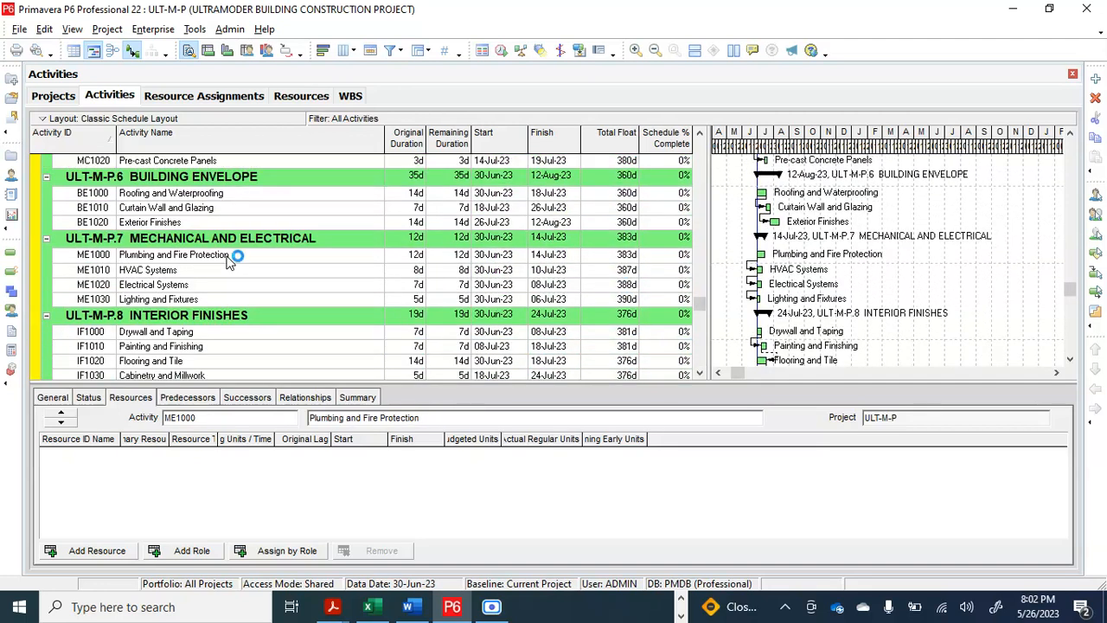
pyautogui.scroll(4, 232, 260)
pyautogui.scroll(4, 230, 262)
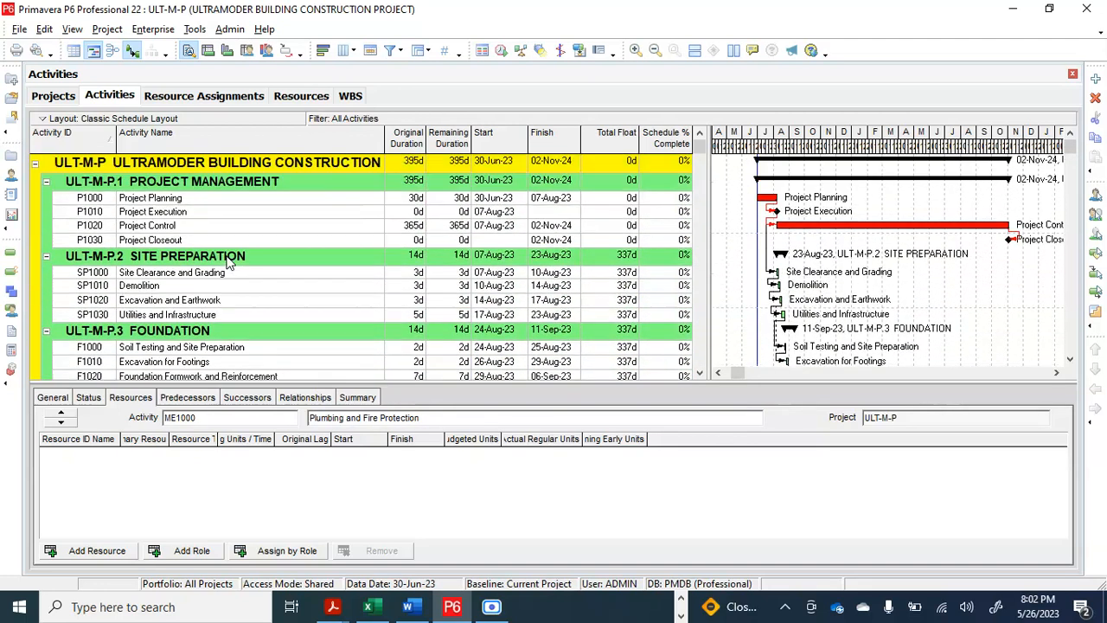
# Open resource assignment for Project Planning (P1000), then narrow and reposition the Assign Resources window to keep the activity names visible
pyautogui.click(214, 200)
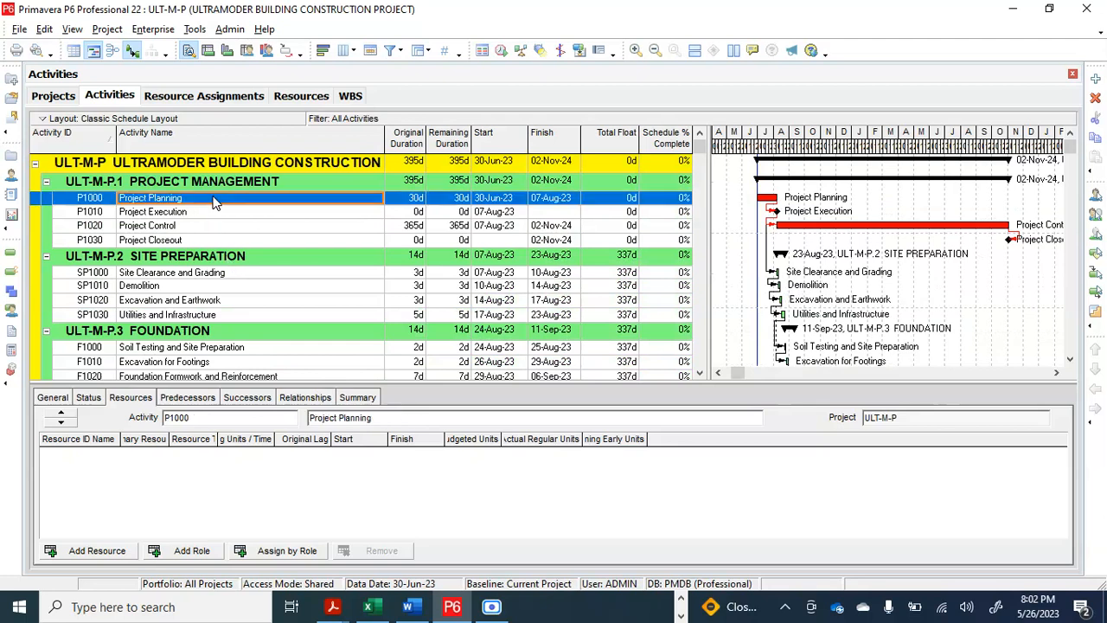
pyautogui.click(122, 402)
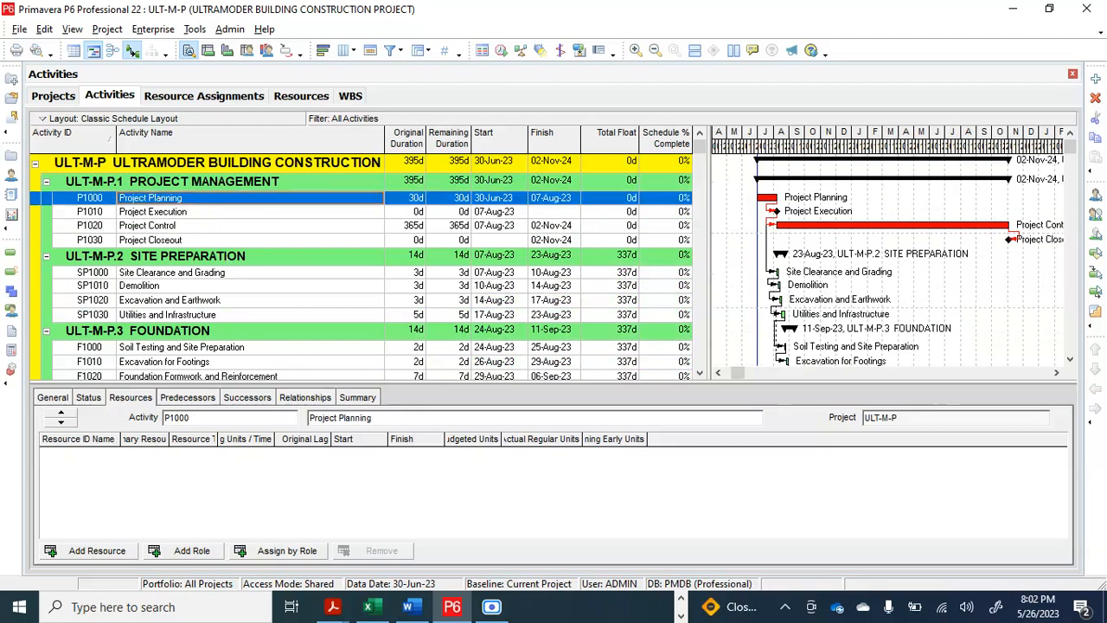
pyautogui.click(92, 557)
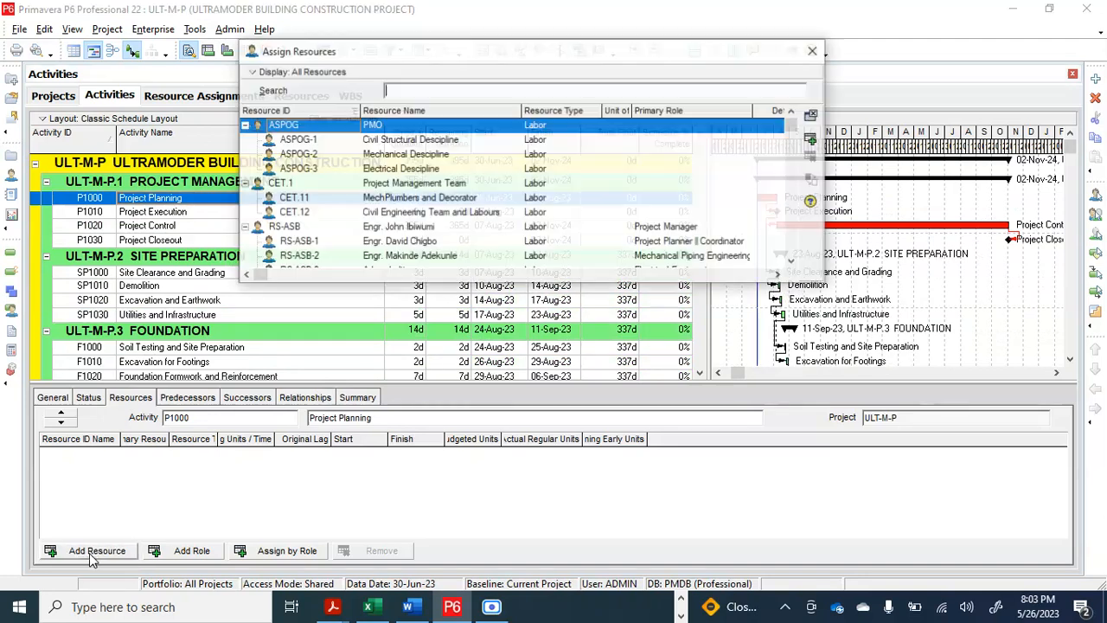
pyautogui.moveTo(498, 55); pyautogui.dragTo(692, 99)
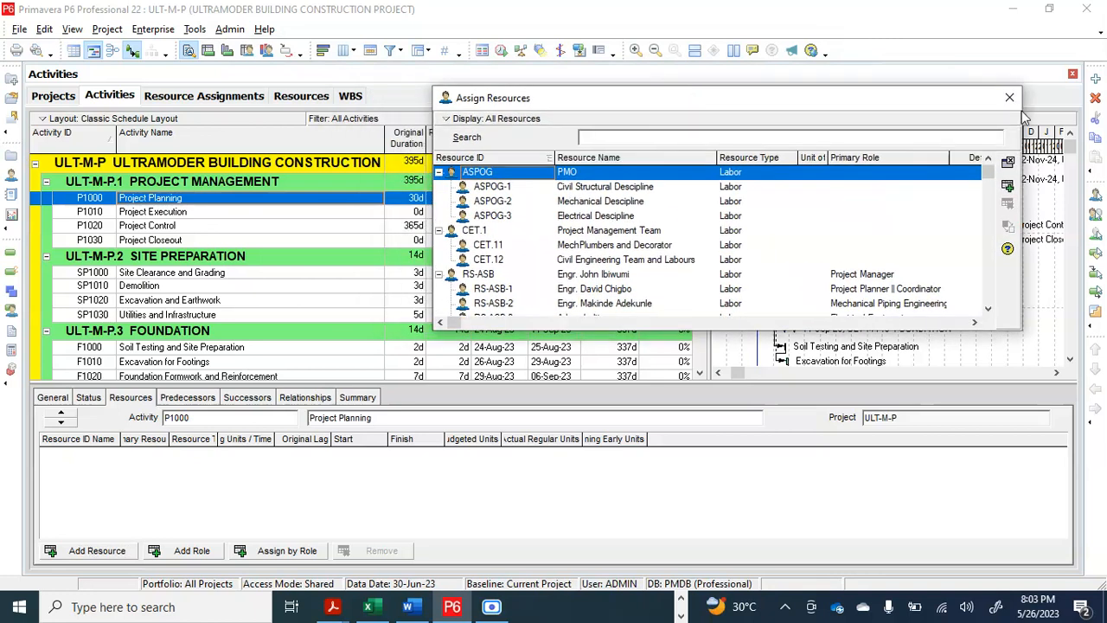
pyautogui.moveTo(1021, 116); pyautogui.dragTo(821, 143)
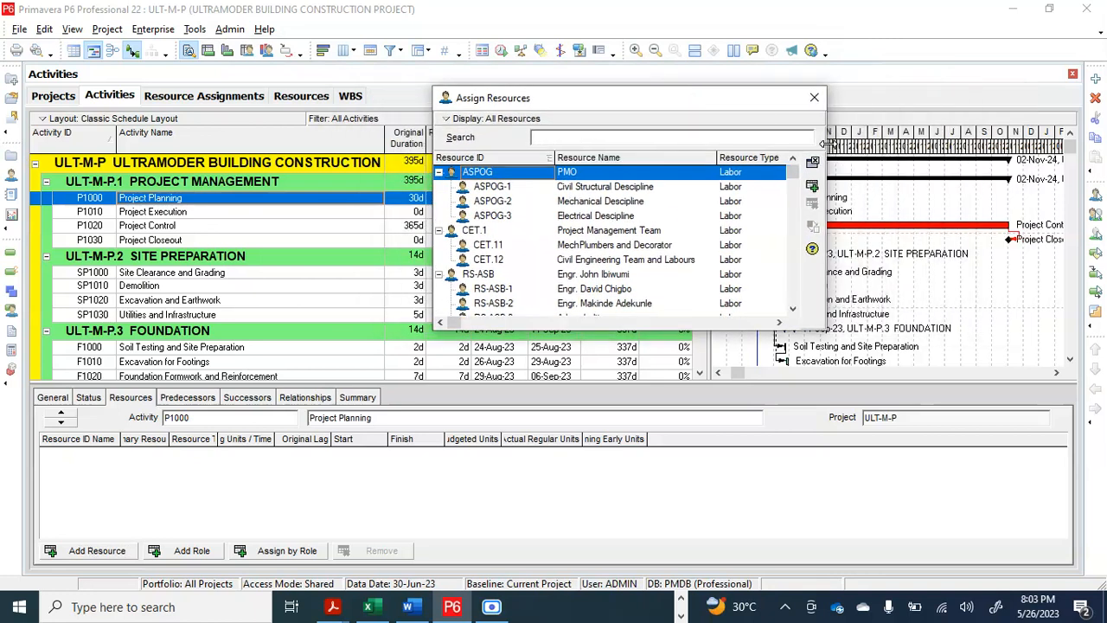
pyautogui.moveTo(723, 101); pyautogui.dragTo(844, 99)
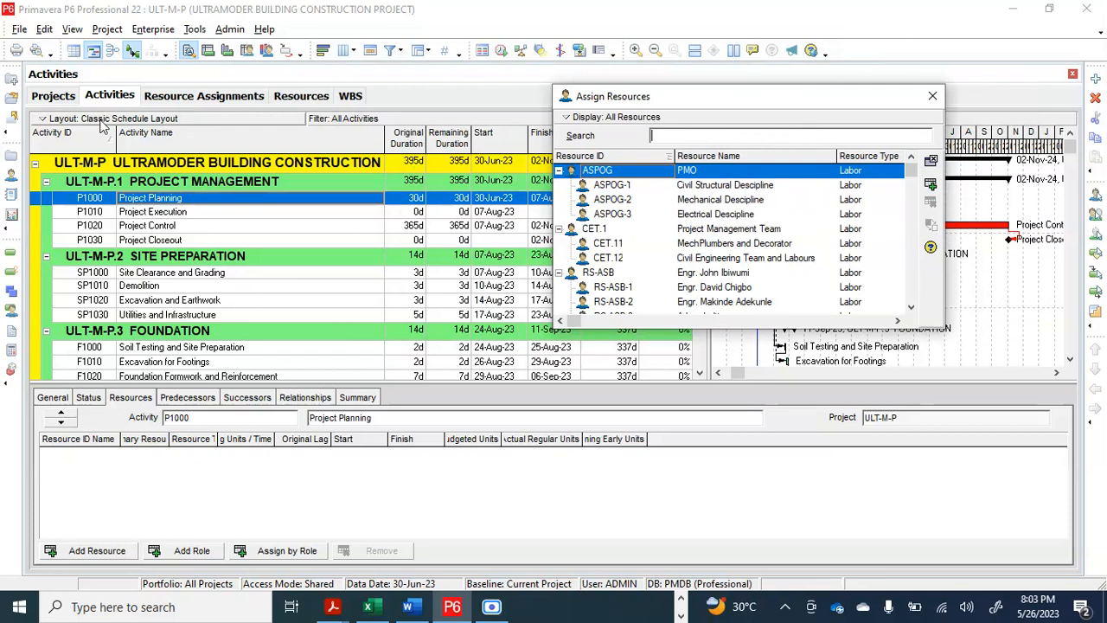
pyautogui.keyDown('ctrl'); pyautogui.click(173, 212); pyautogui.keyUp('ctrl')
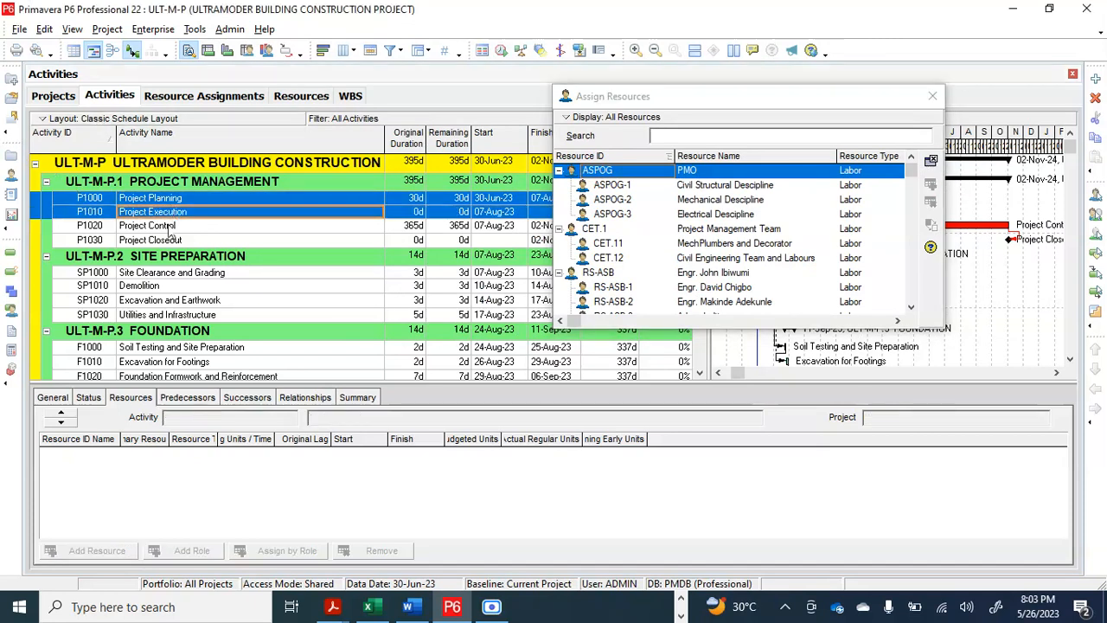
pyautogui.keyDown('ctrl'); pyautogui.click(169, 228); pyautogui.keyUp('ctrl')
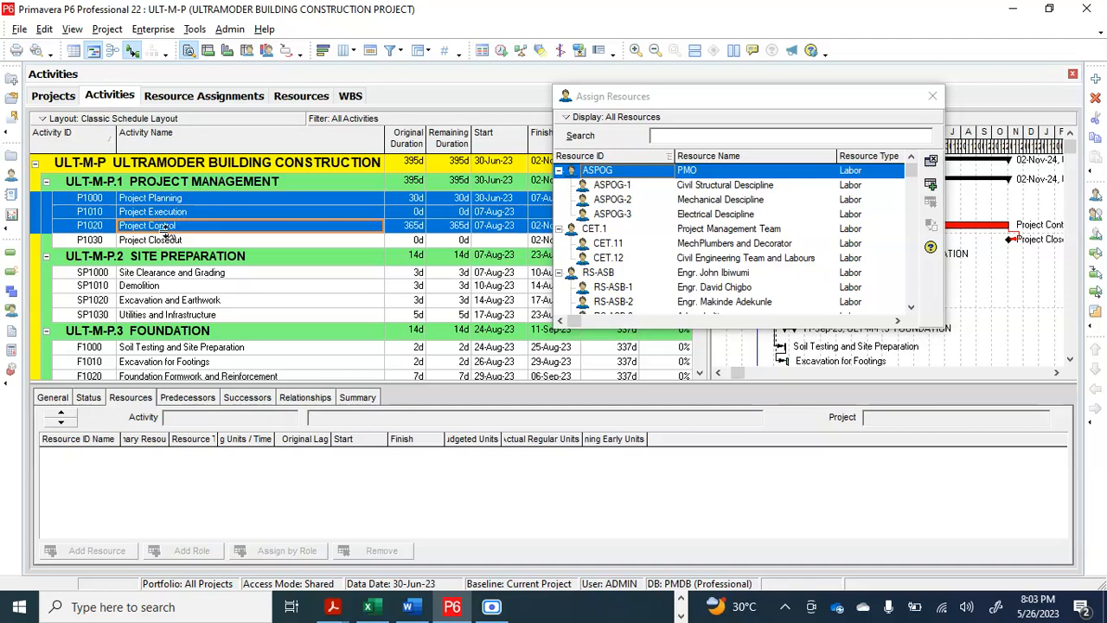
pyautogui.keyDown('ctrl'); pyautogui.click(170, 239); pyautogui.keyUp('ctrl')
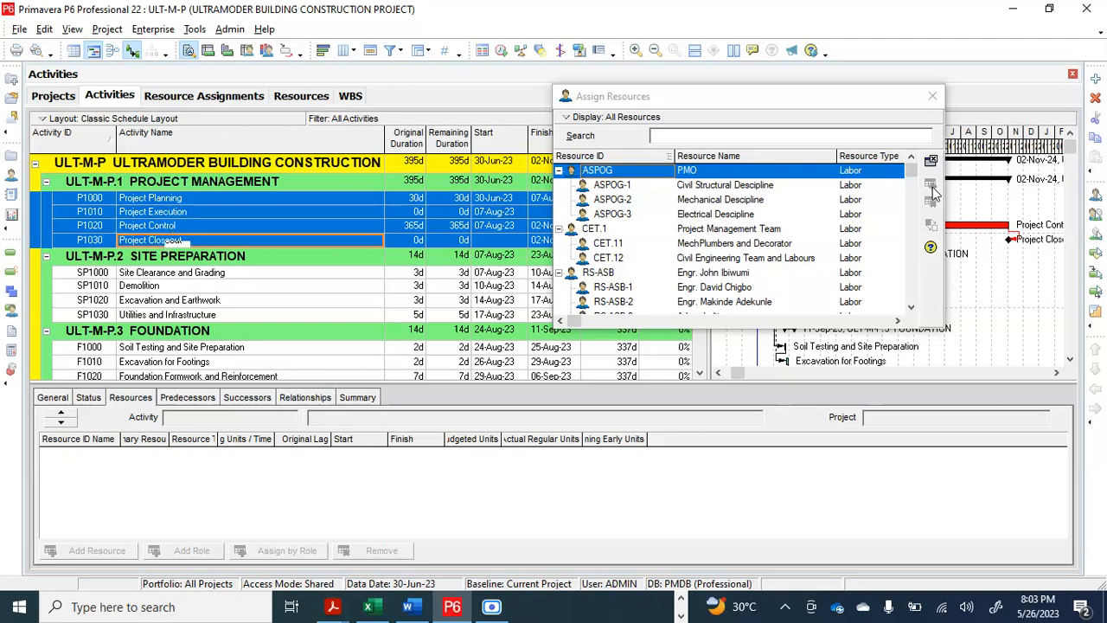
# Assign the PMO resource (ASPOG) to the Project Planning activity (P1000) only
pyautogui.click(239, 225)
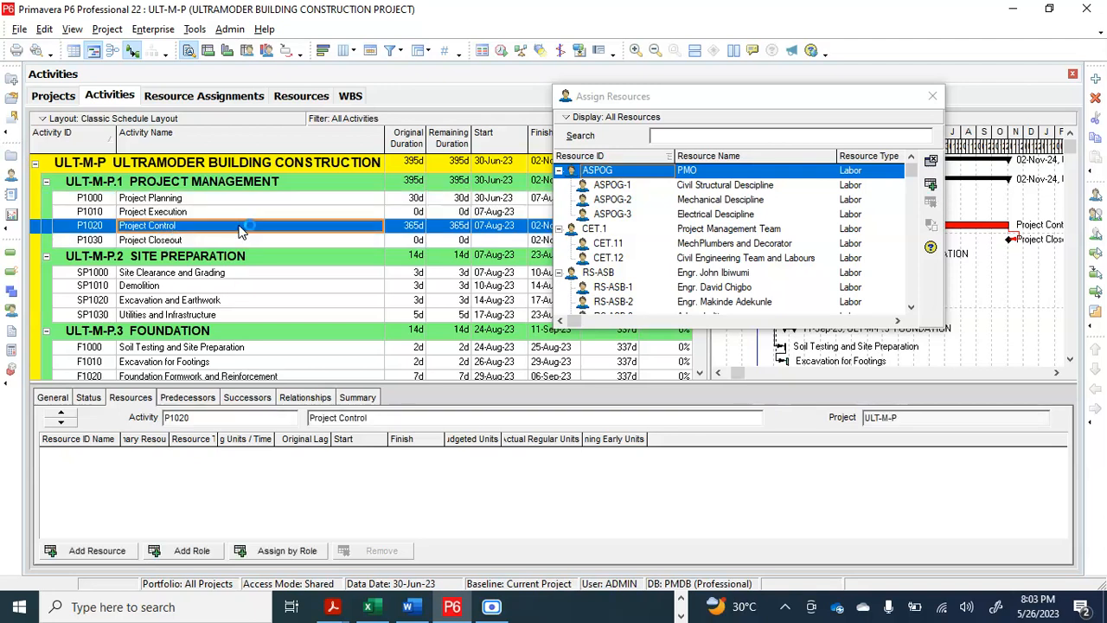
pyautogui.click(217, 240)
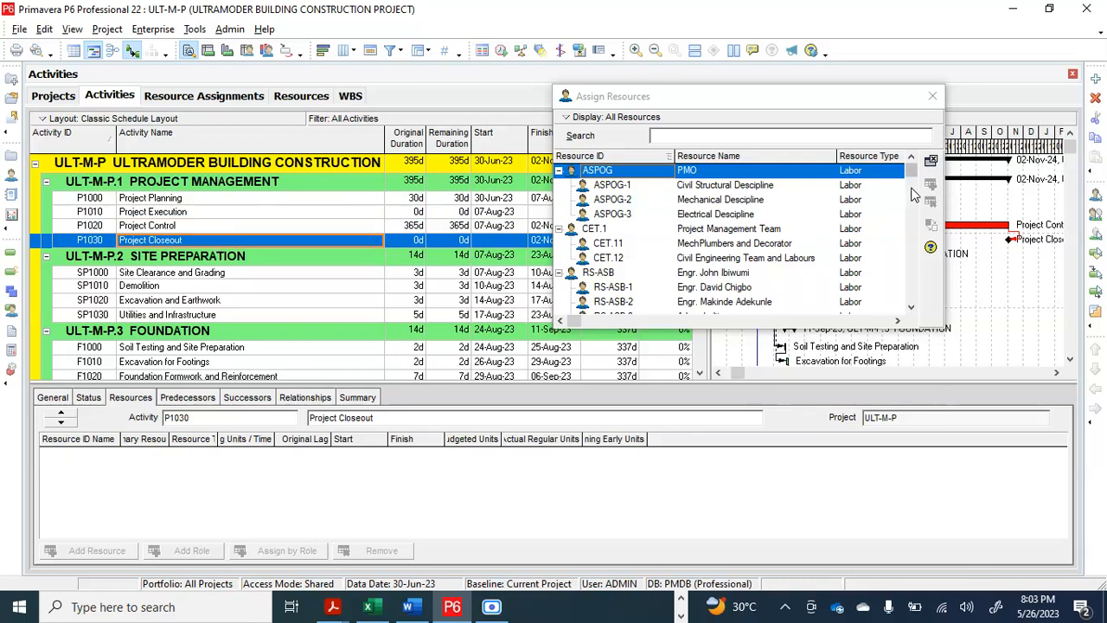
pyautogui.click(195, 200)
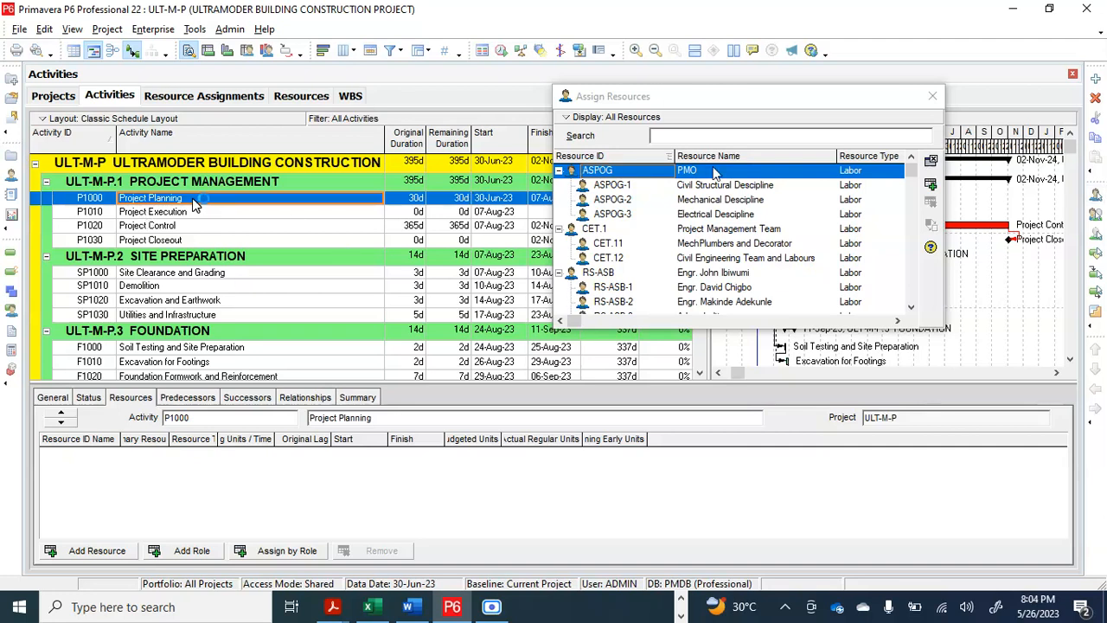
pyautogui.click(932, 188)
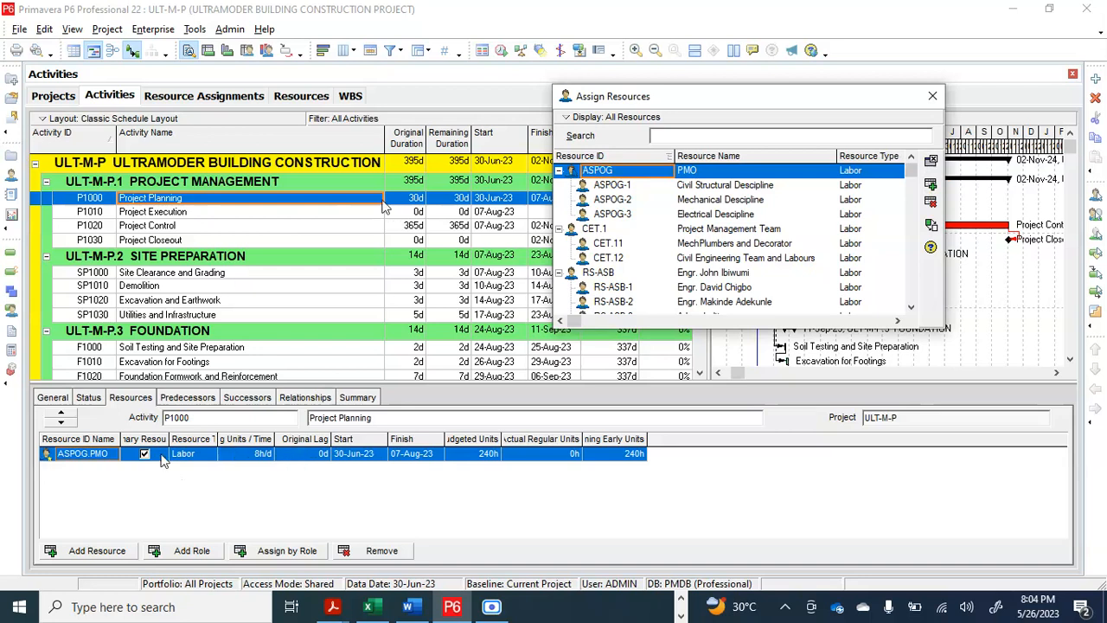
# Assign the PMO resource (ASPOG) to the Project Control activity (P1020), moving the Assign Resources window clear of the activity columns
pyautogui.click(209, 215)
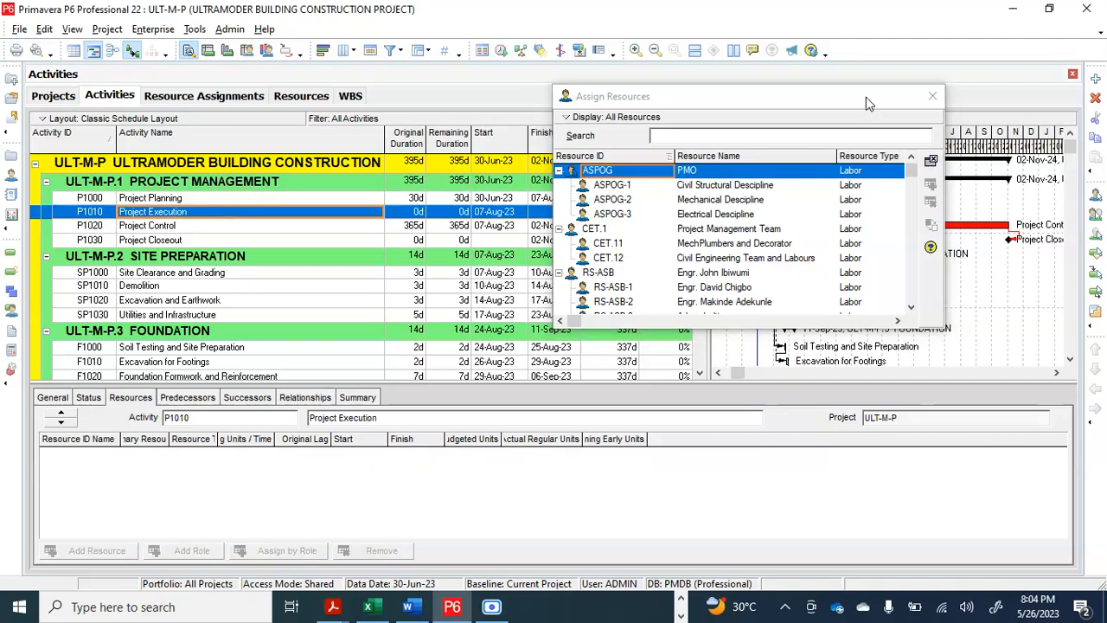
pyautogui.moveTo(866, 97); pyautogui.dragTo(887, 293)
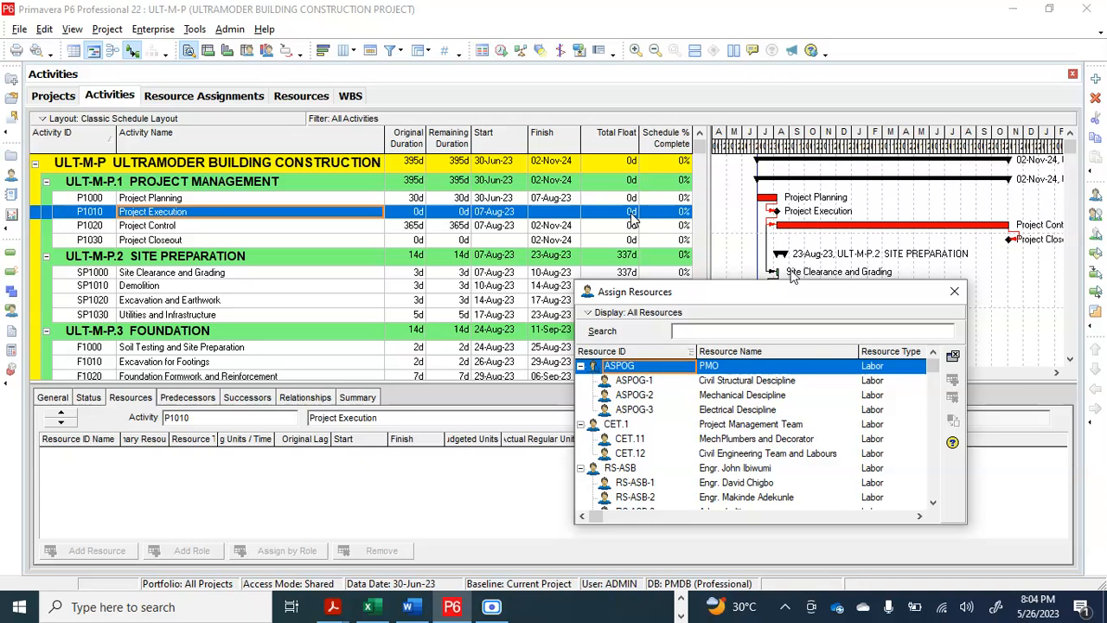
pyautogui.click(244, 228)
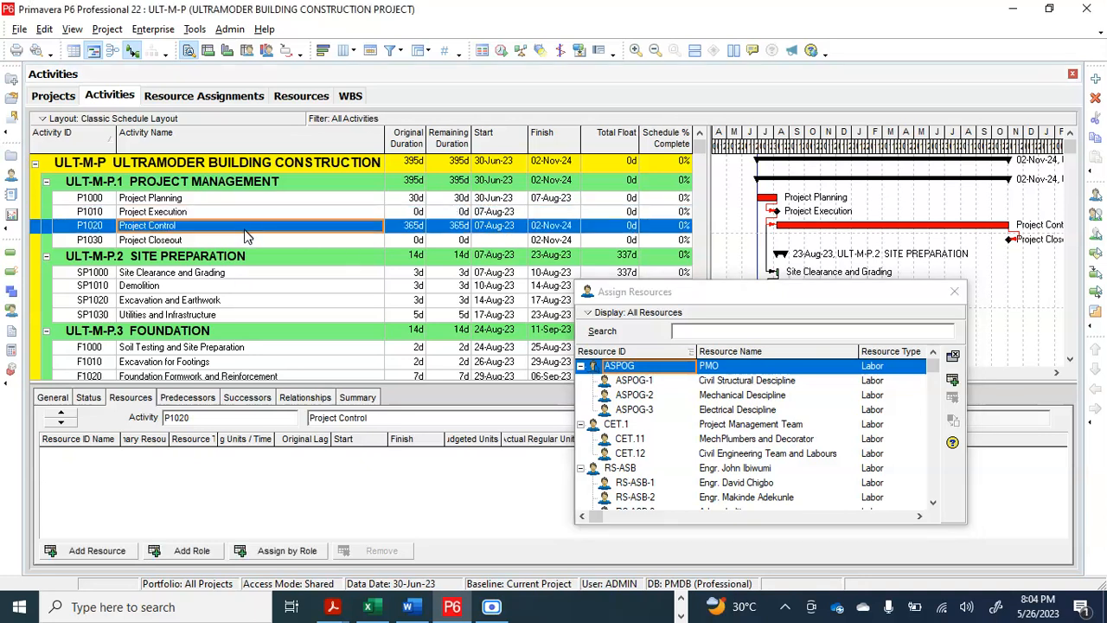
pyautogui.click(952, 381)
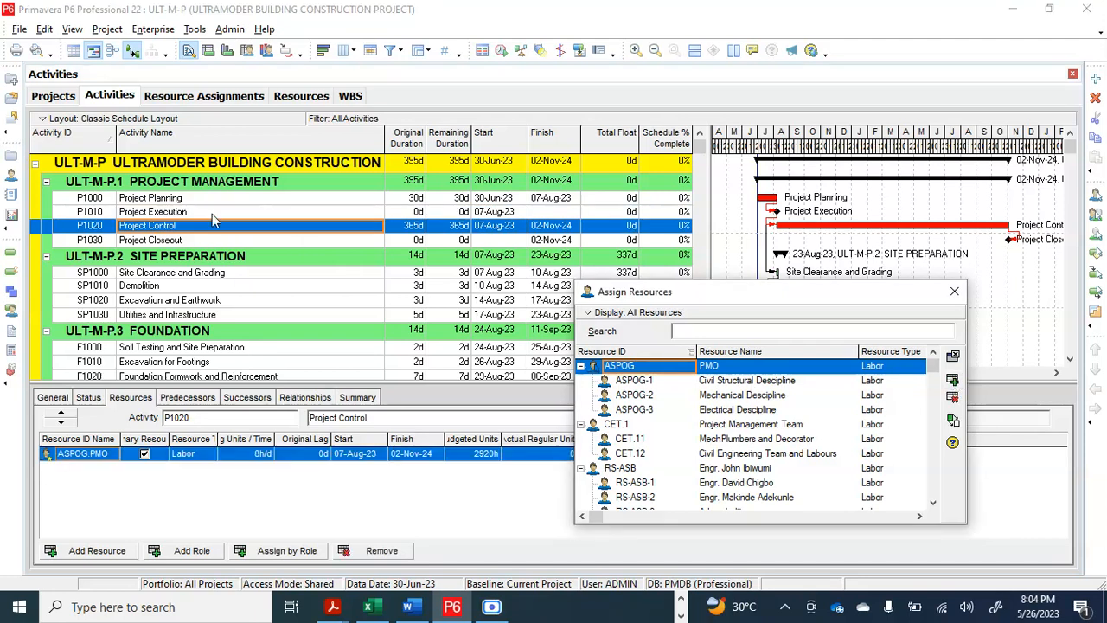
pyautogui.click(182, 241)
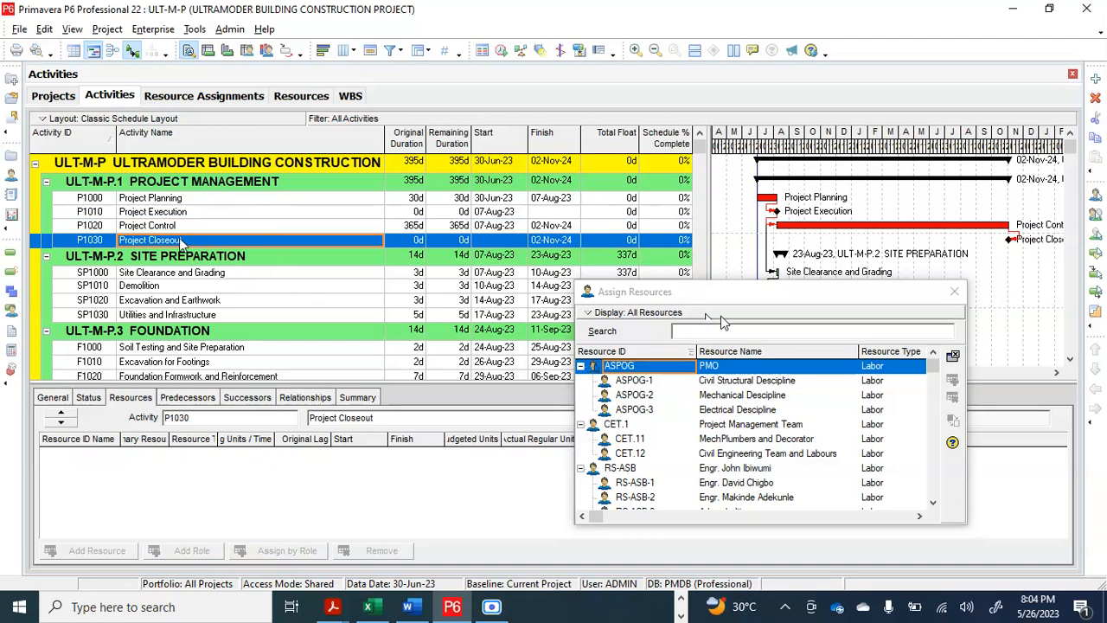
# Assign the Civil Structural Descipline resource (ASPOG-1) to all four Site Preparation activities, SP1000 to SP1030, together
pyautogui.moveTo(820, 286); pyautogui.dragTo(832, 123)
pyautogui.scroll(-1, 220, 271)
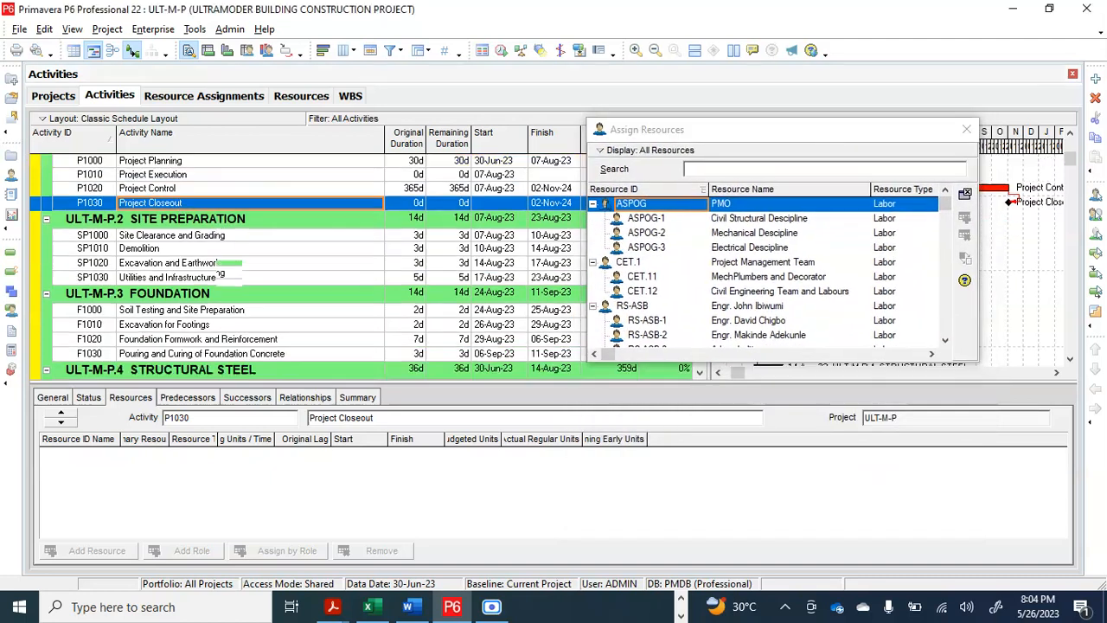
pyautogui.click(202, 240)
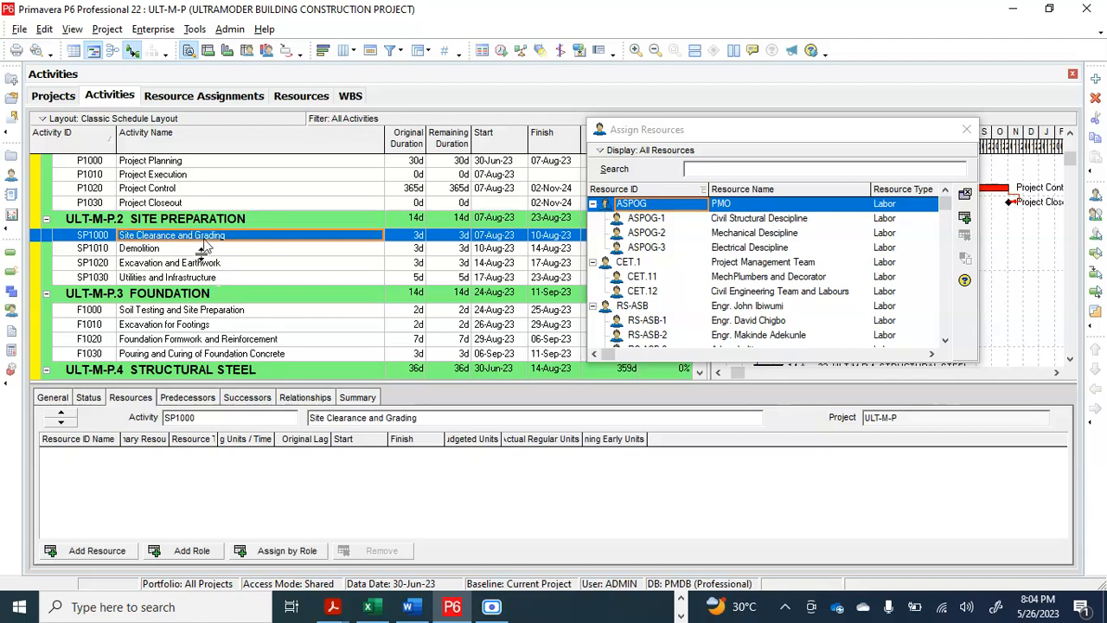
pyautogui.keyDown('ctrl'); pyautogui.click(205, 253); pyautogui.keyUp('ctrl')
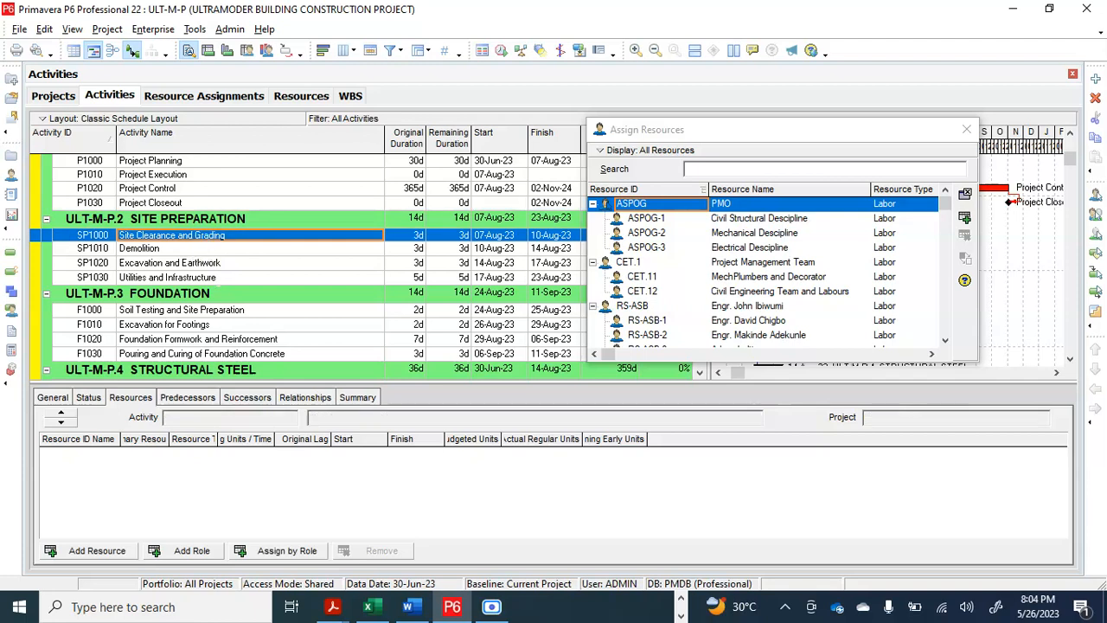
pyautogui.keyDown('ctrl'); pyautogui.click(202, 263); pyautogui.keyUp('ctrl')
pyautogui.keyDown('ctrl'); pyautogui.click(201, 276); pyautogui.keyUp('ctrl')
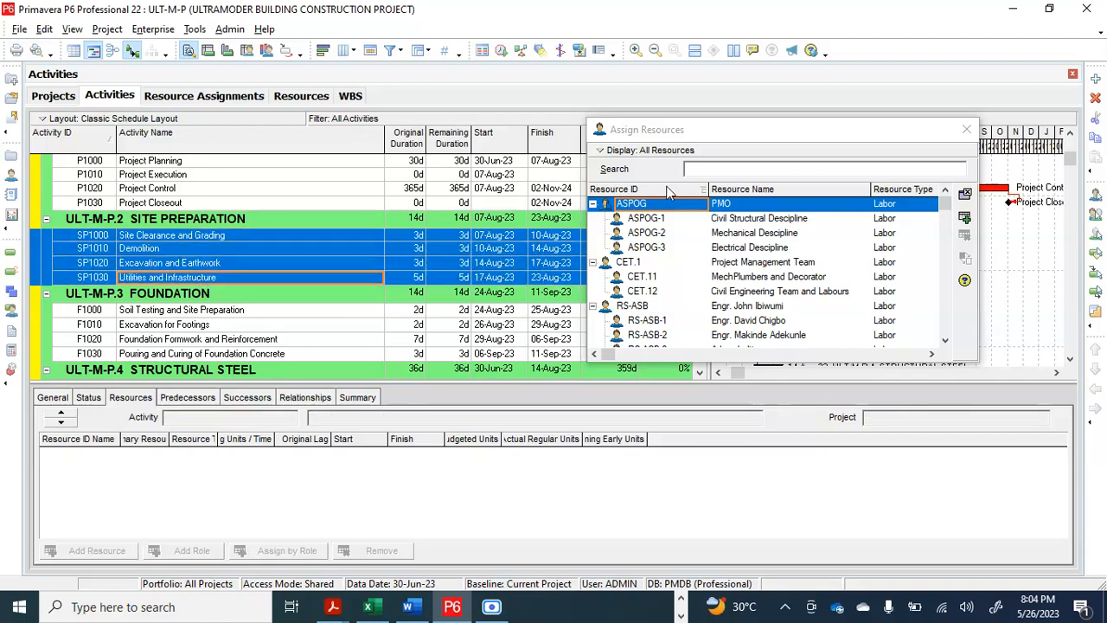
pyautogui.moveTo(732, 137); pyautogui.dragTo(713, 123)
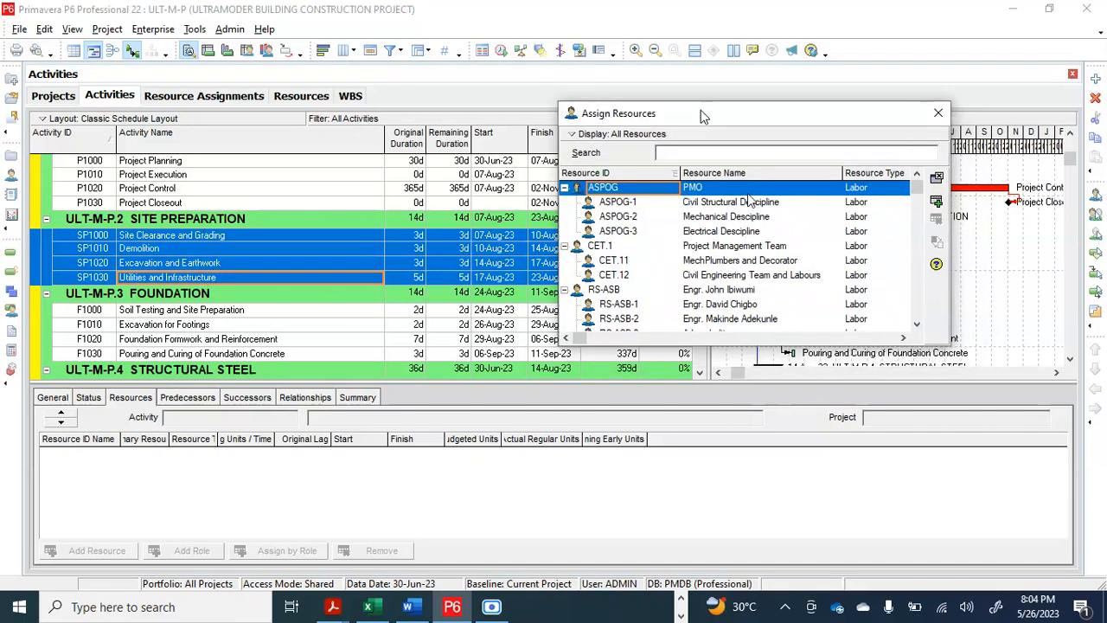
pyautogui.click(744, 204)
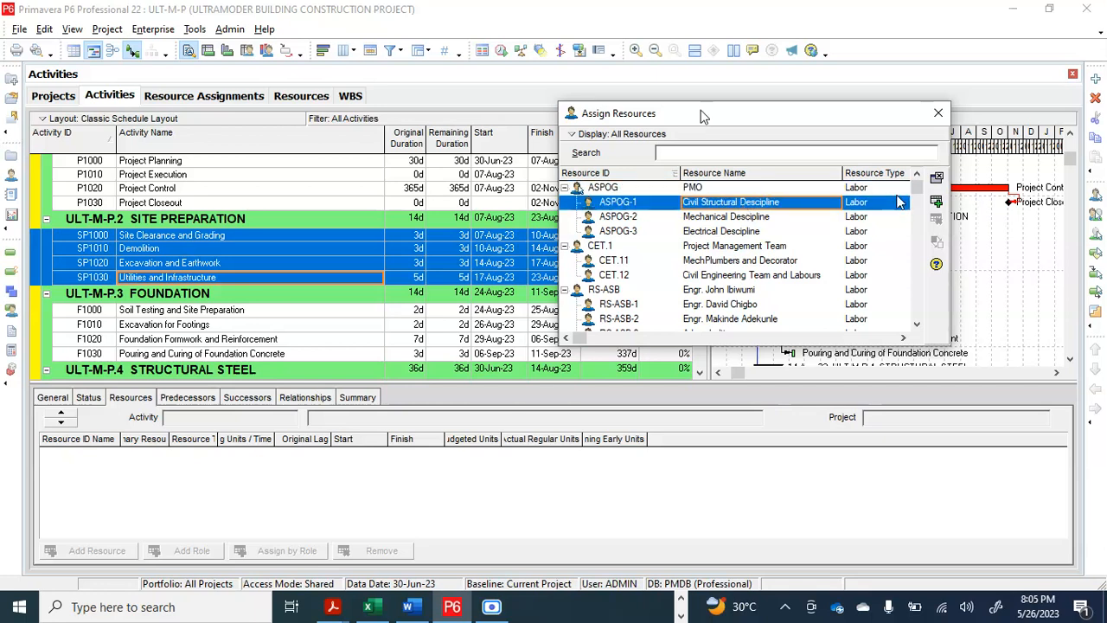
pyautogui.click(937, 202)
# Widen the Resource ID Name column to show full resource names and check the assignment on each Site Preparation activity
pyautogui.click(205, 266)
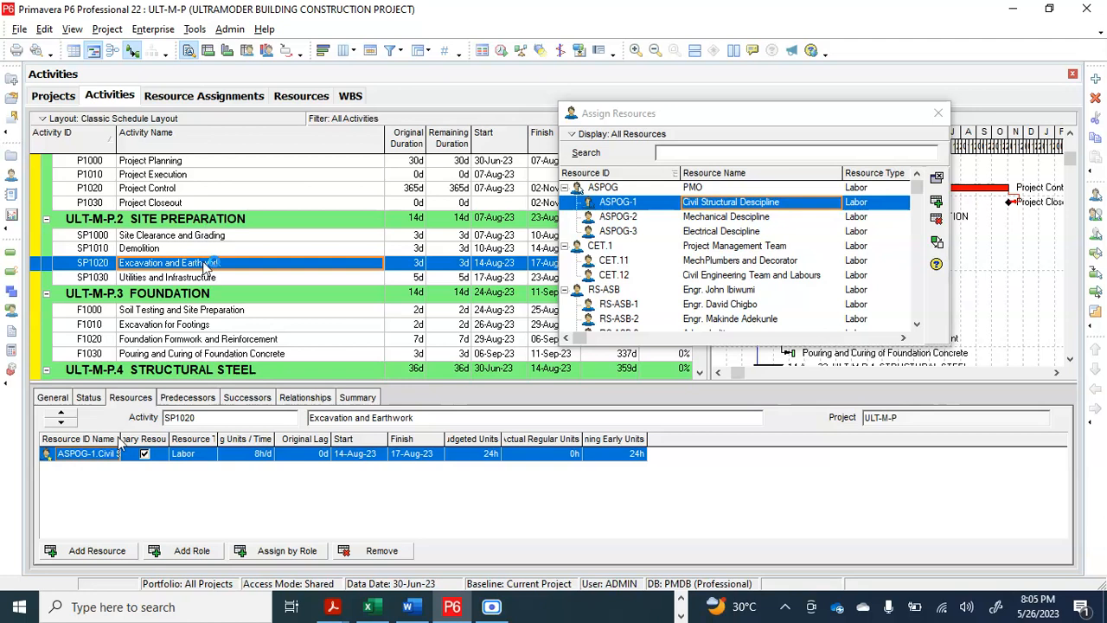
pyautogui.moveTo(118, 439); pyautogui.dragTo(226, 444)
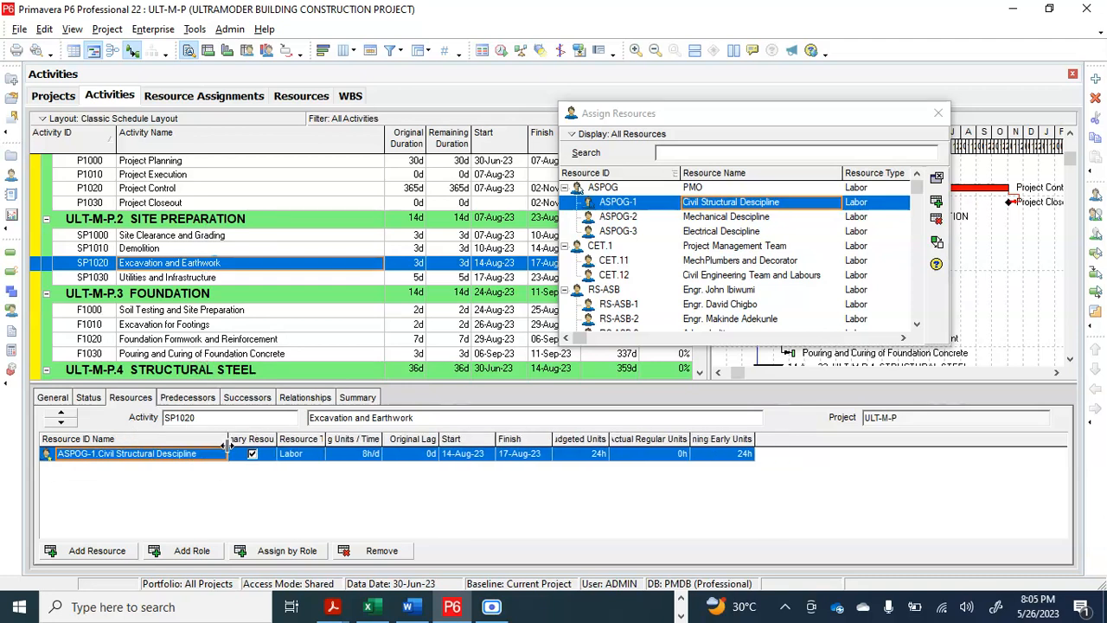
pyautogui.click(173, 249)
pyautogui.click(186, 236)
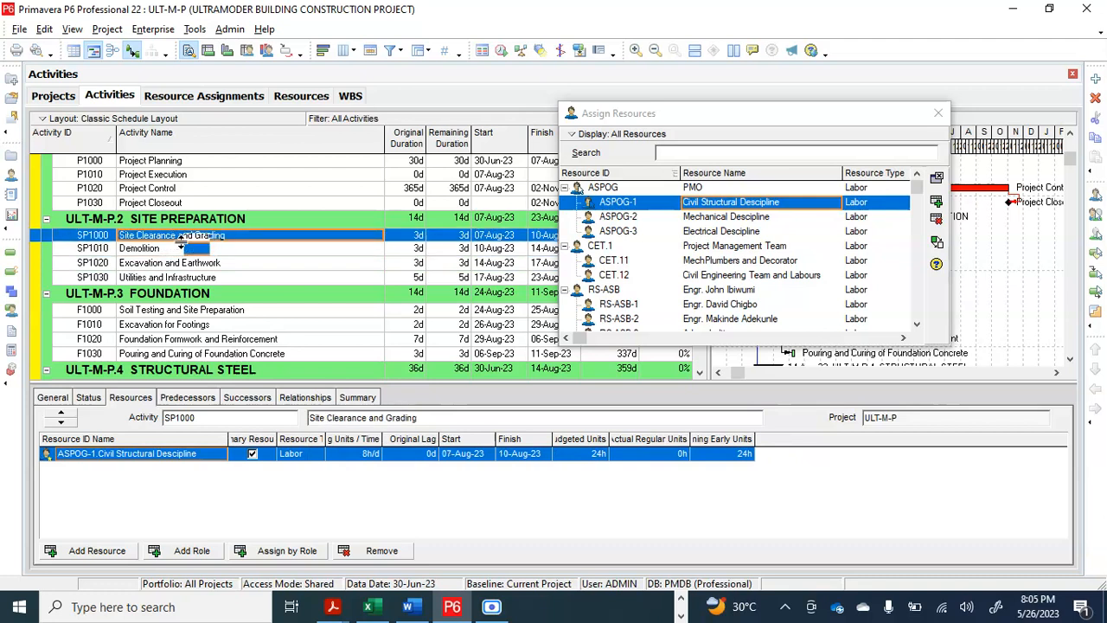
pyautogui.click(181, 250)
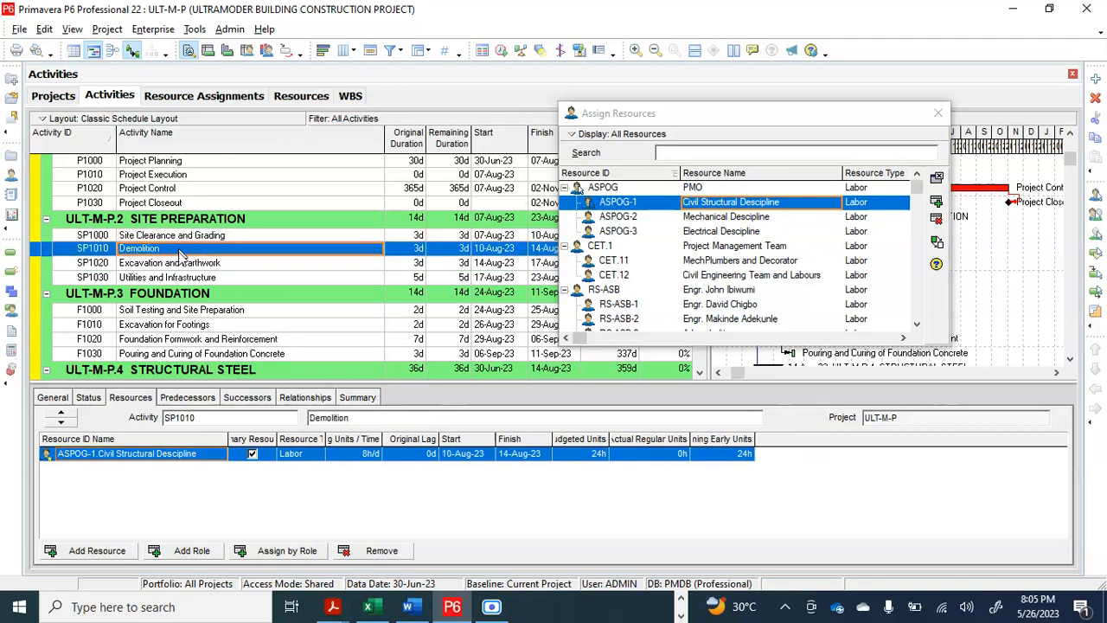
pyautogui.click(179, 263)
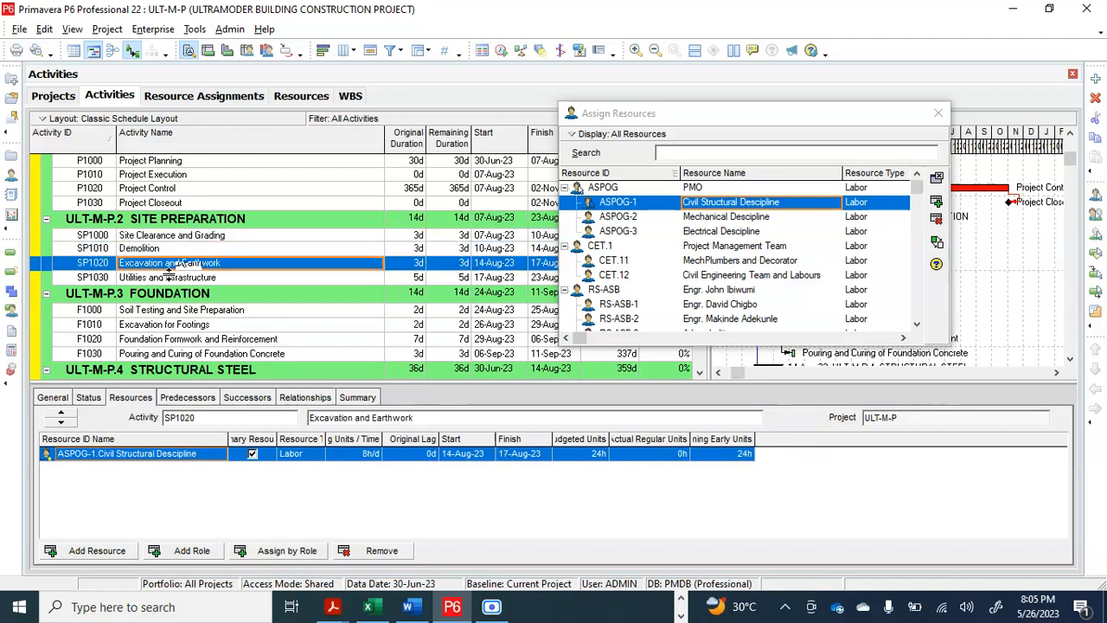
pyautogui.click(171, 279)
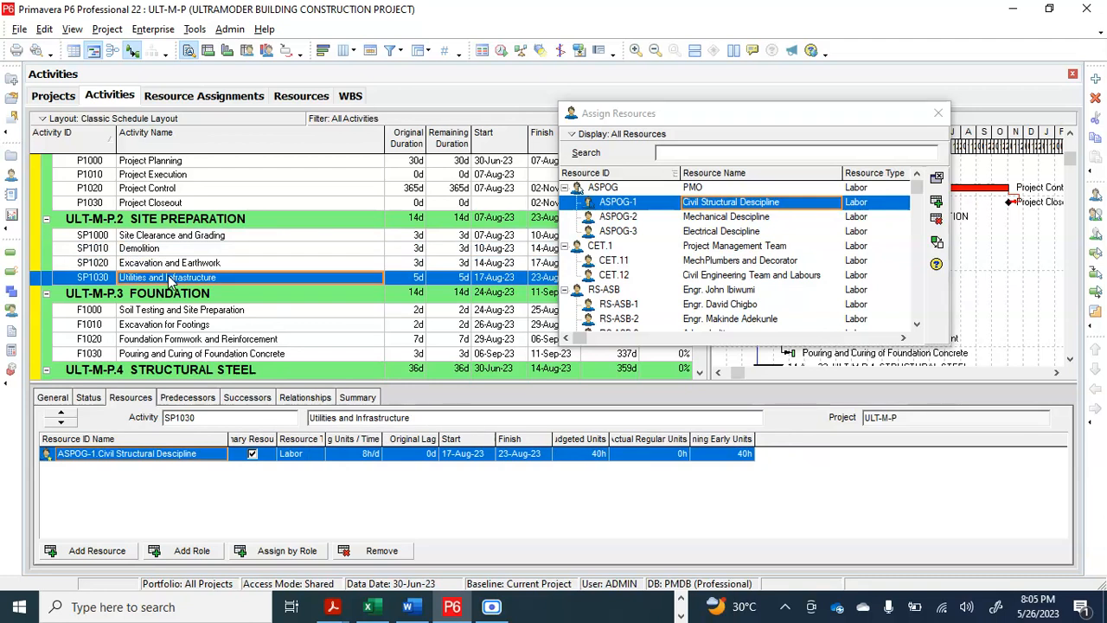
# Assign ASPOG-1 Civil Structural Descipline to the four Foundation activities, F1000 to F1030, and check the resulting assignments
pyautogui.scroll(-3, 171, 279)
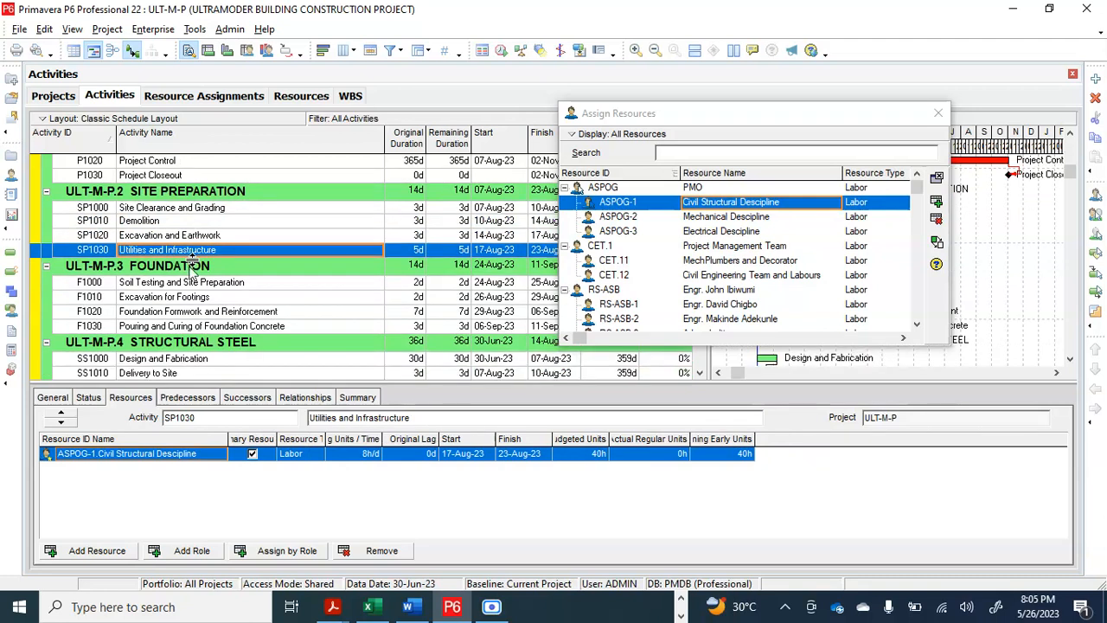
pyautogui.click(183, 275)
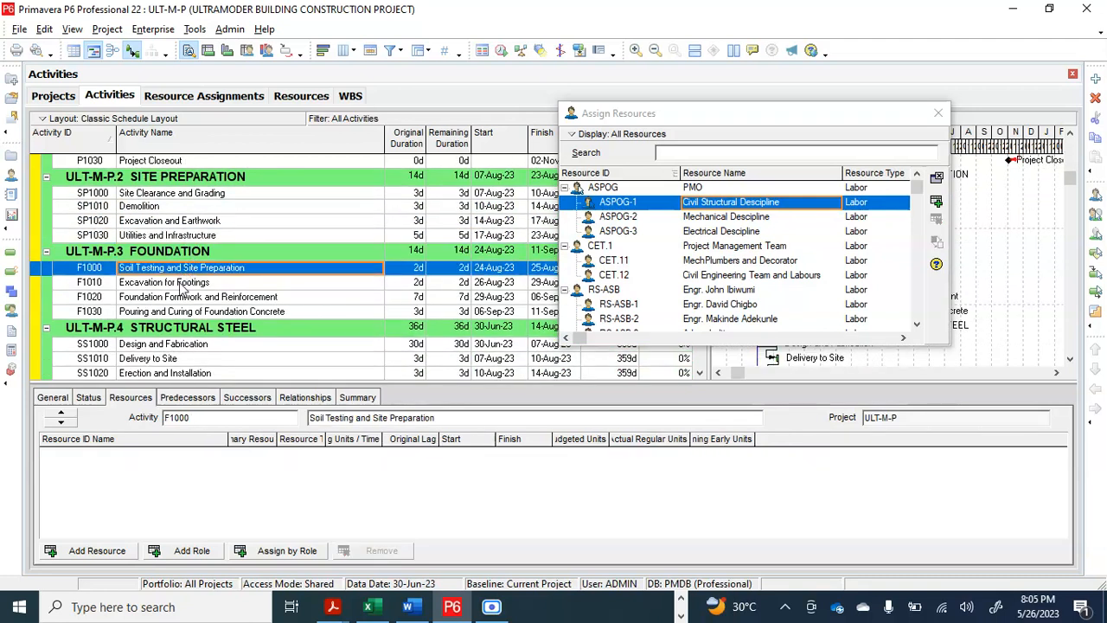
pyautogui.keyDown('ctrl'); pyautogui.click(179, 285); pyautogui.keyUp('ctrl')
pyautogui.keyDown('ctrl'); pyautogui.click(179, 300); pyautogui.keyUp('ctrl')
pyautogui.keyDown('ctrl'); pyautogui.click(178, 313); pyautogui.keyUp('ctrl')
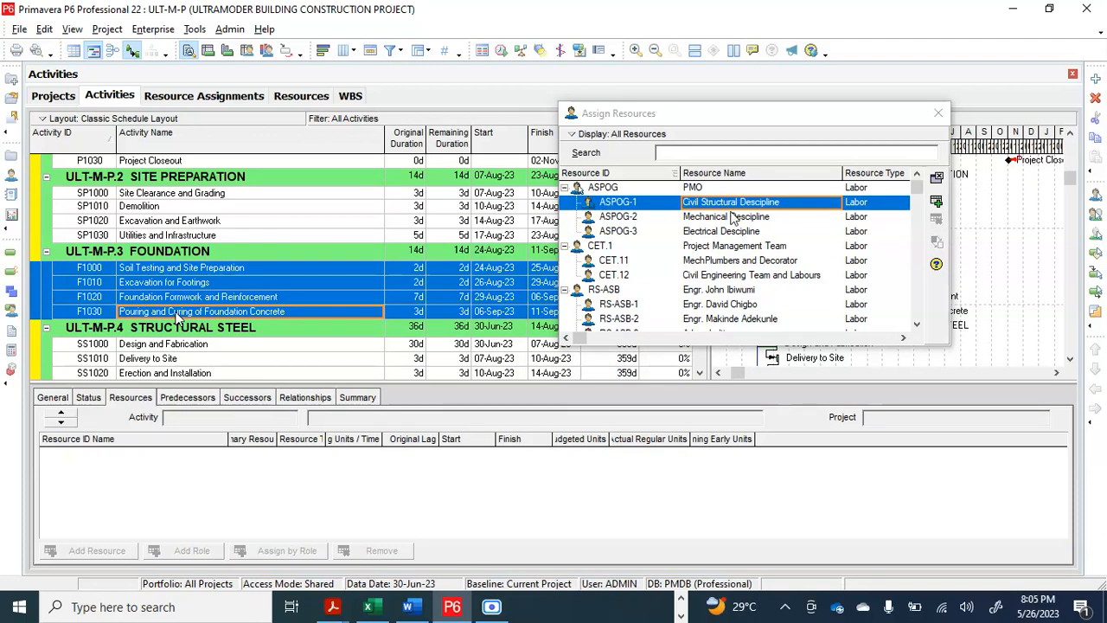
pyautogui.click(939, 202)
pyautogui.click(941, 202)
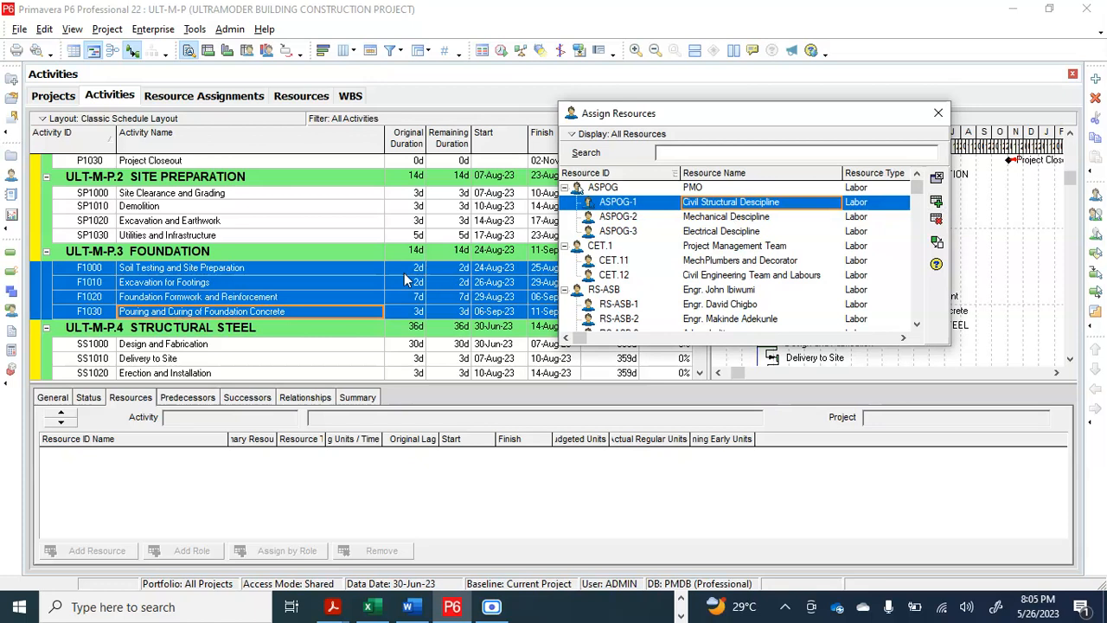
pyautogui.click(258, 298)
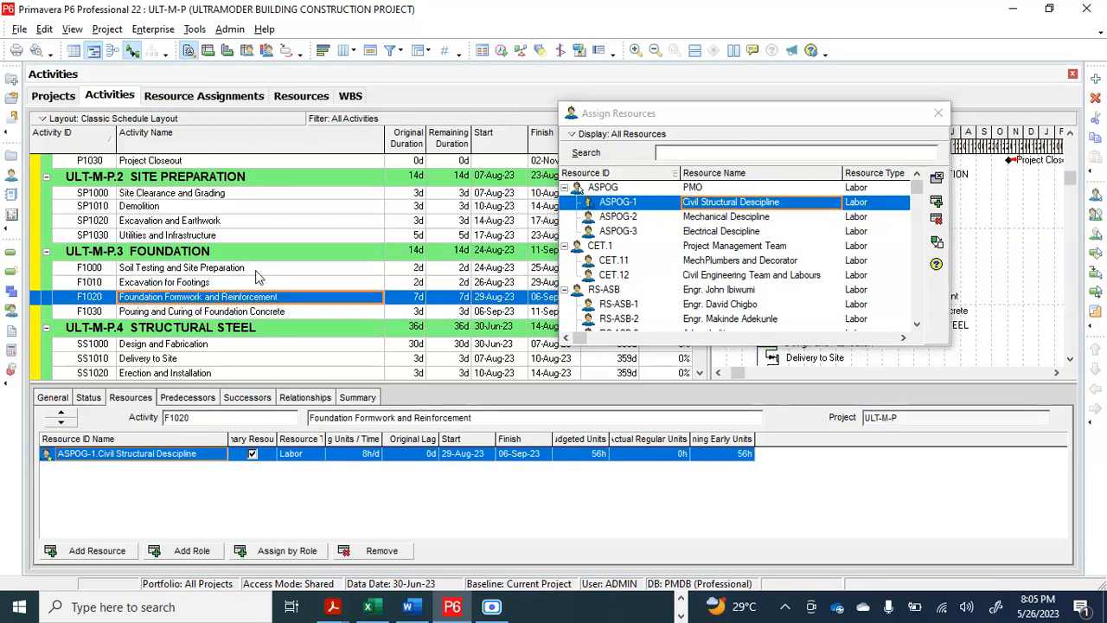
pyautogui.click(256, 271)
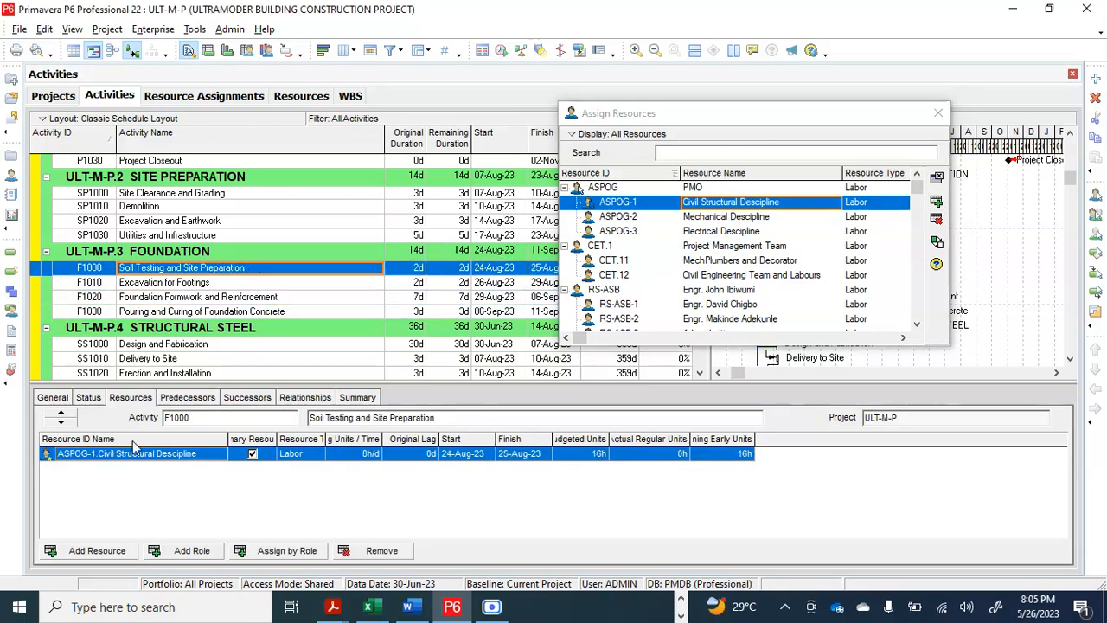
pyautogui.click(234, 299)
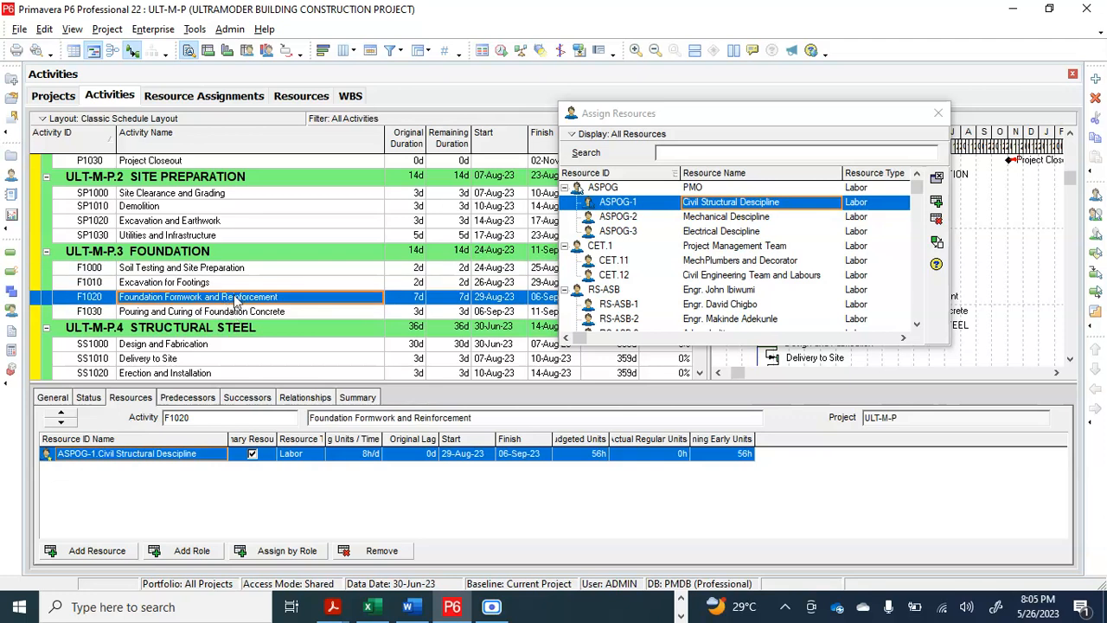
pyautogui.click(233, 312)
# Assign ASPOG-1 Civil Structural Descipline to the three Structural Steel activities, SS1000 to SS1020, and check each assignment
pyautogui.scroll(-2, 232, 316)
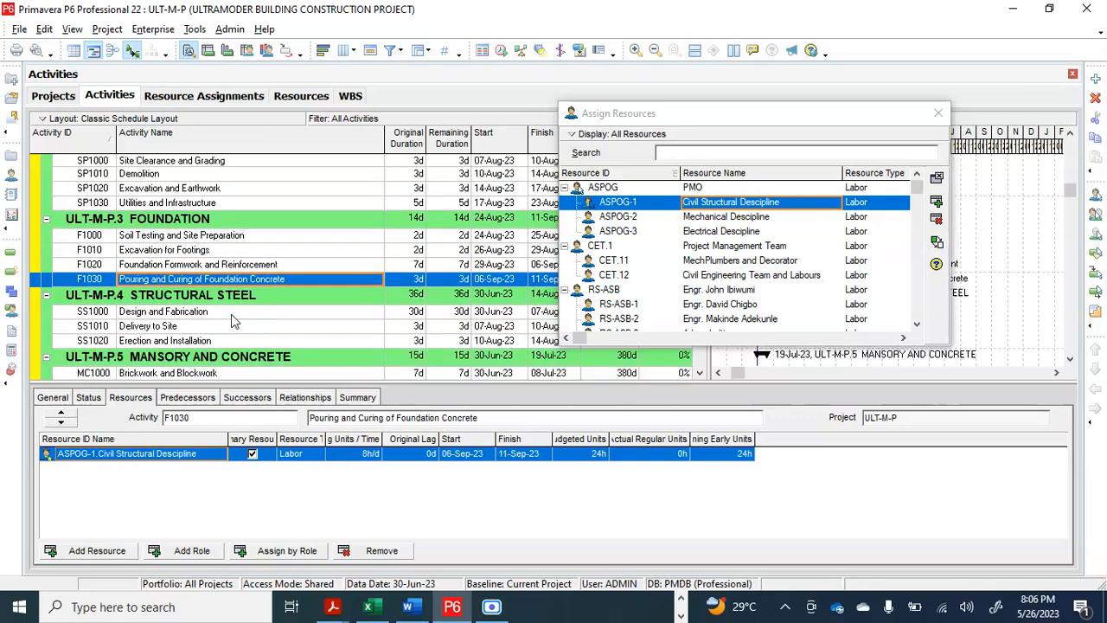
pyautogui.click(205, 298)
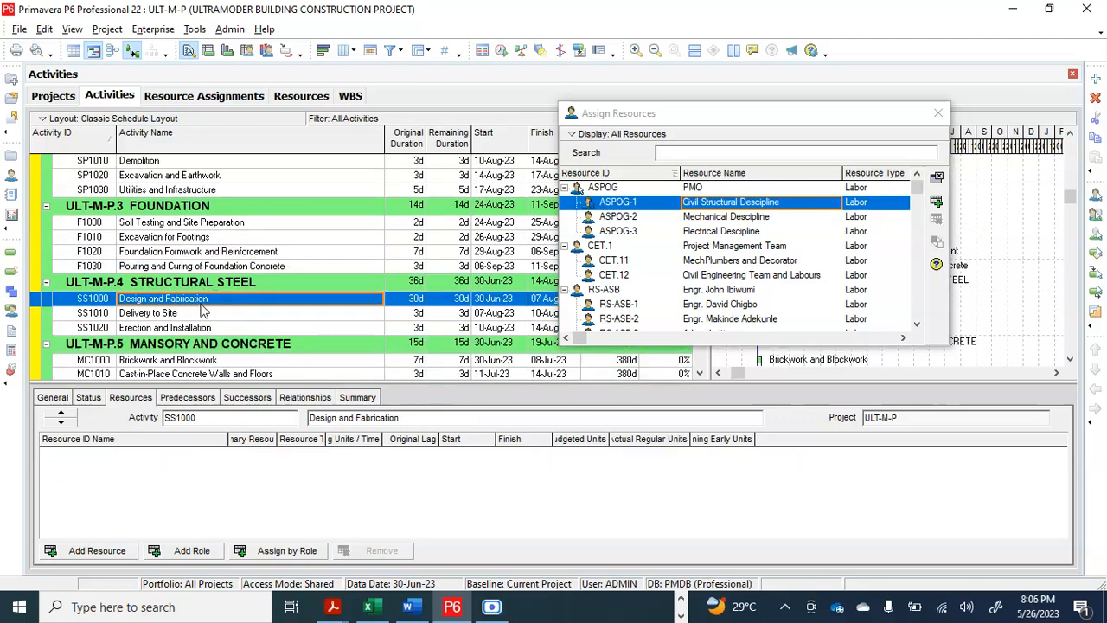
pyautogui.keyDown('shift'); pyautogui.click(199, 313); pyautogui.keyUp('shift')
pyautogui.keyDown('shift'); pyautogui.click(199, 327); pyautogui.keyUp('shift')
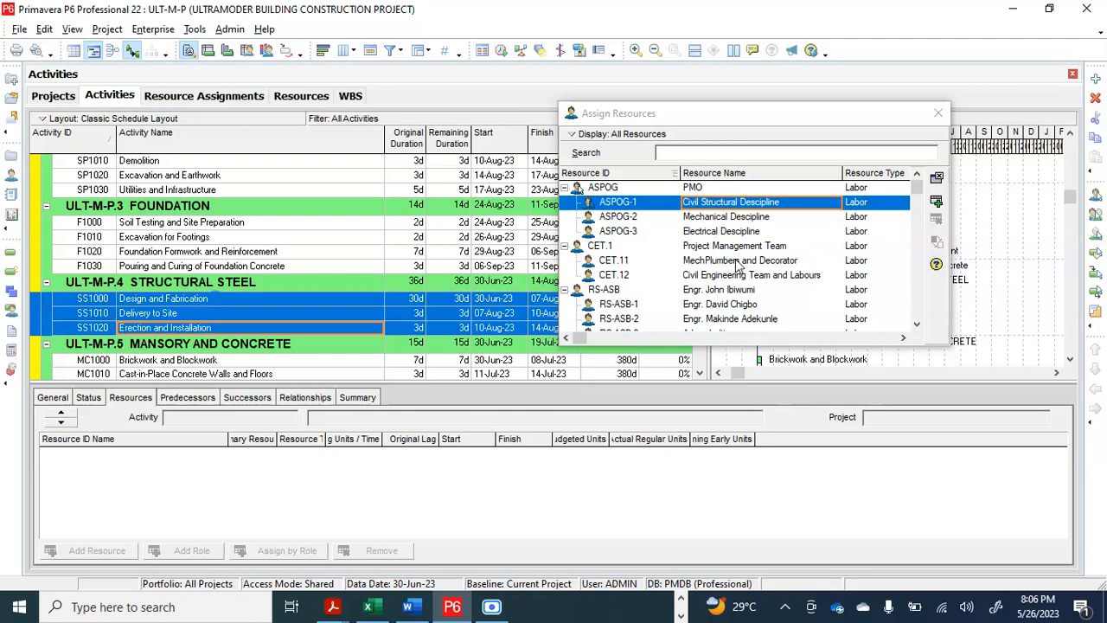
pyautogui.click(938, 205)
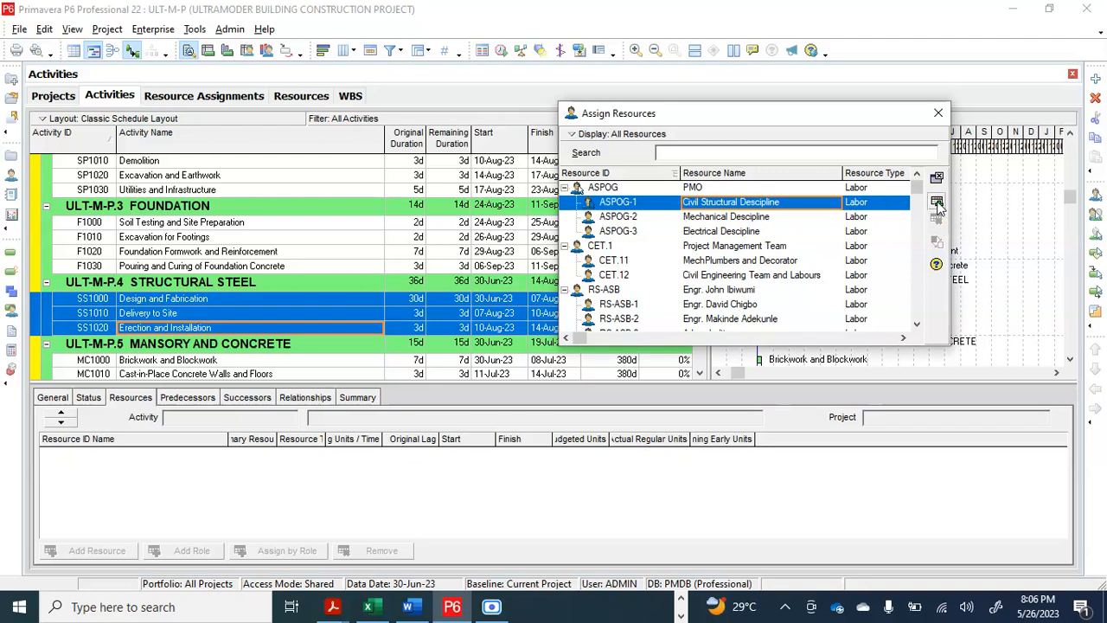
pyautogui.click(211, 298)
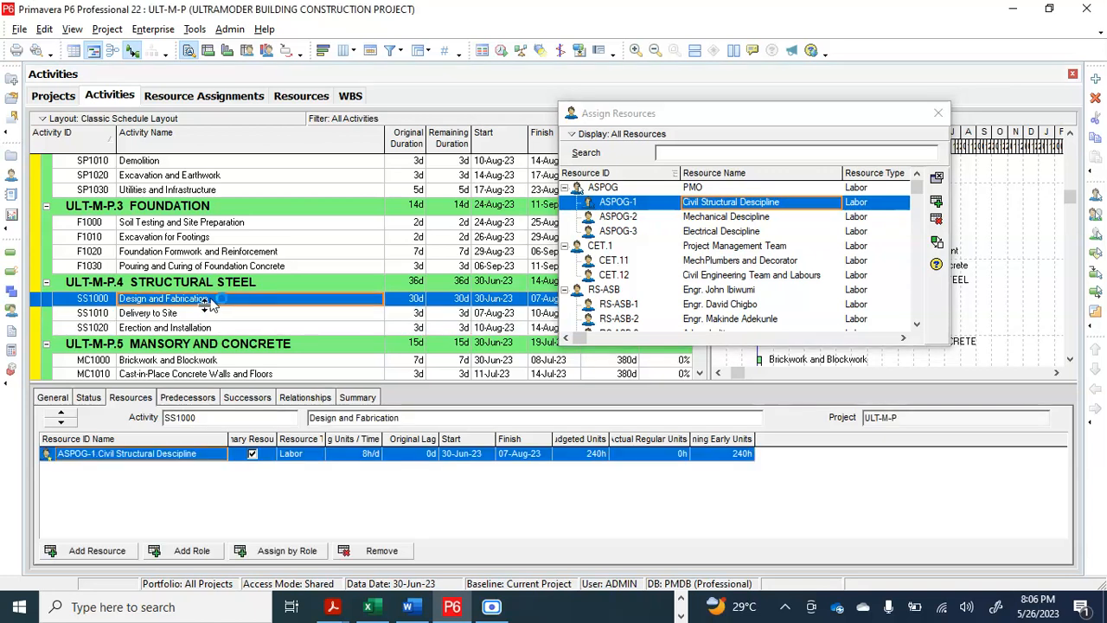
pyautogui.click(203, 313)
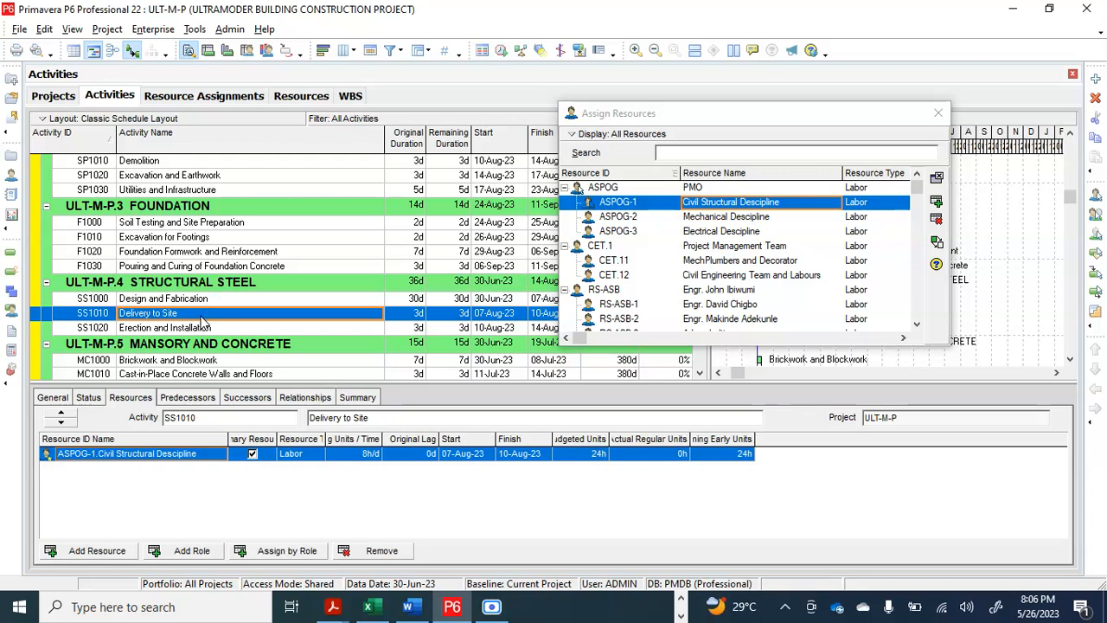
pyautogui.click(200, 325)
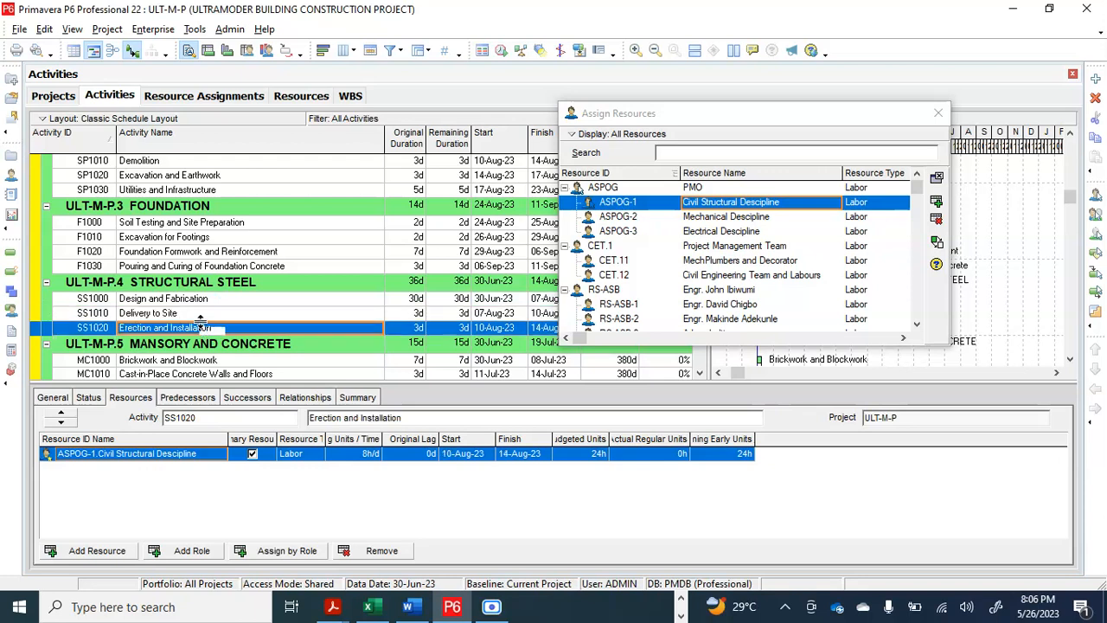
# Check the resource assigned to the Structural Steel activities Delivery to Site and Design and Fabrication
pyautogui.click(205, 314)
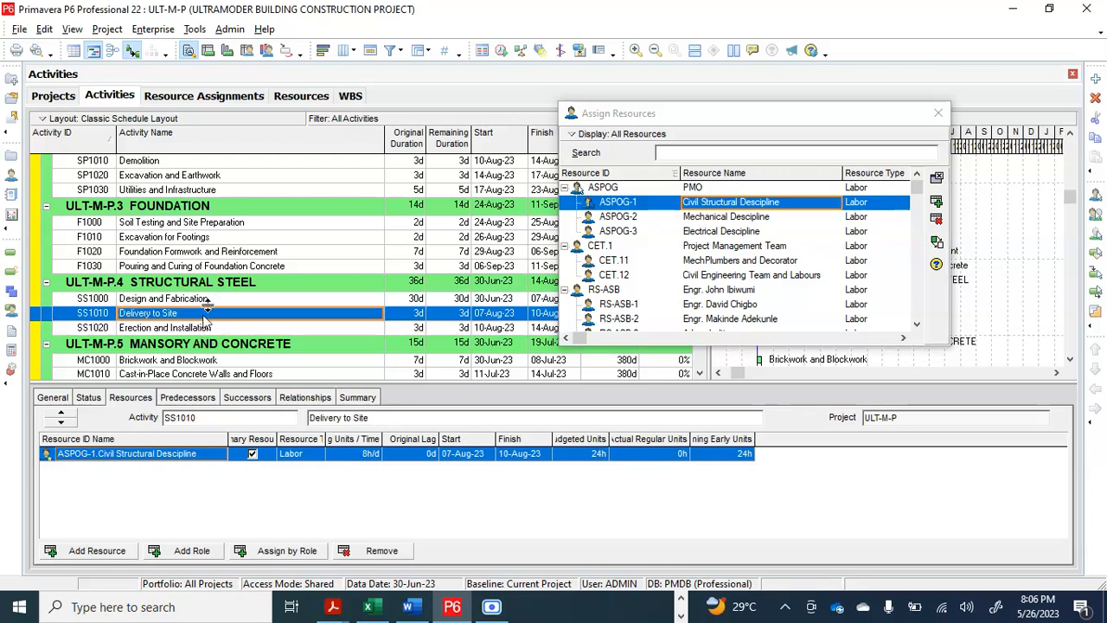
pyautogui.moveTo(207, 306); pyautogui.dragTo(212, 295)
pyautogui.click(209, 302)
# Assign ASPOG-1 Civil Structural Descipline to the three Mansory and Concrete activities, MC1000 to MC1020, and check each assignment
pyautogui.scroll(-2, 209, 318)
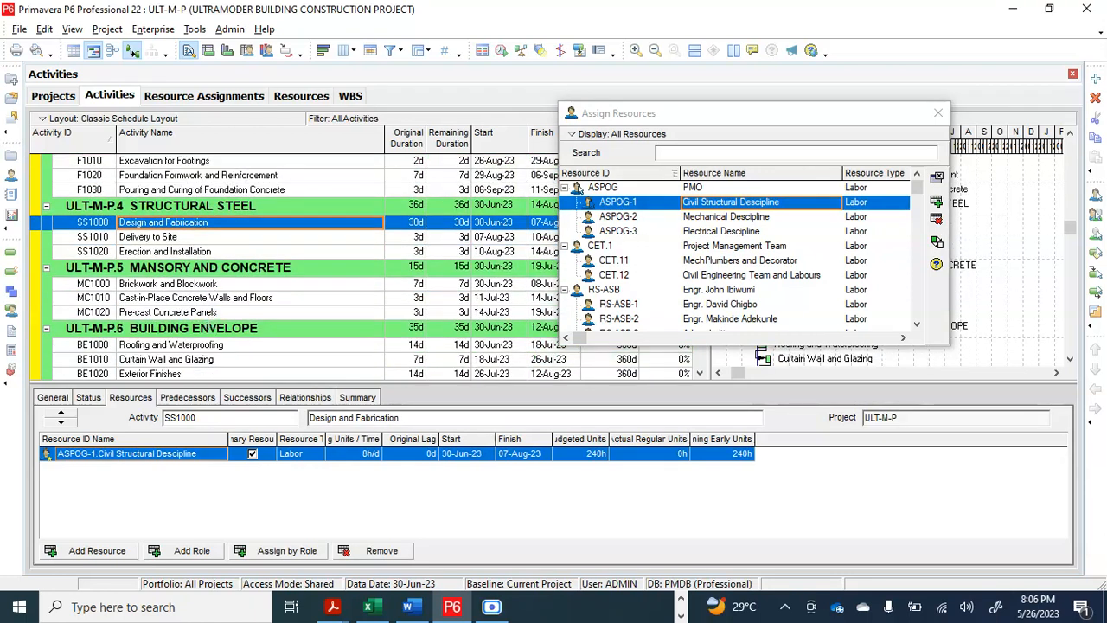
pyautogui.click(210, 288)
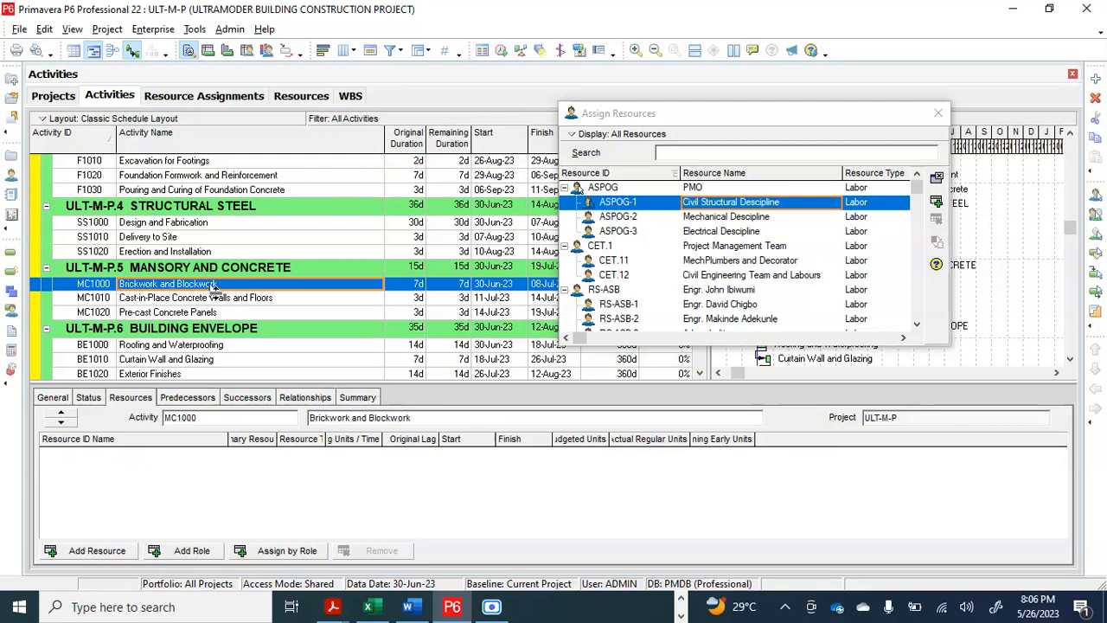
pyautogui.moveTo(209, 283); pyautogui.dragTo(210, 313)
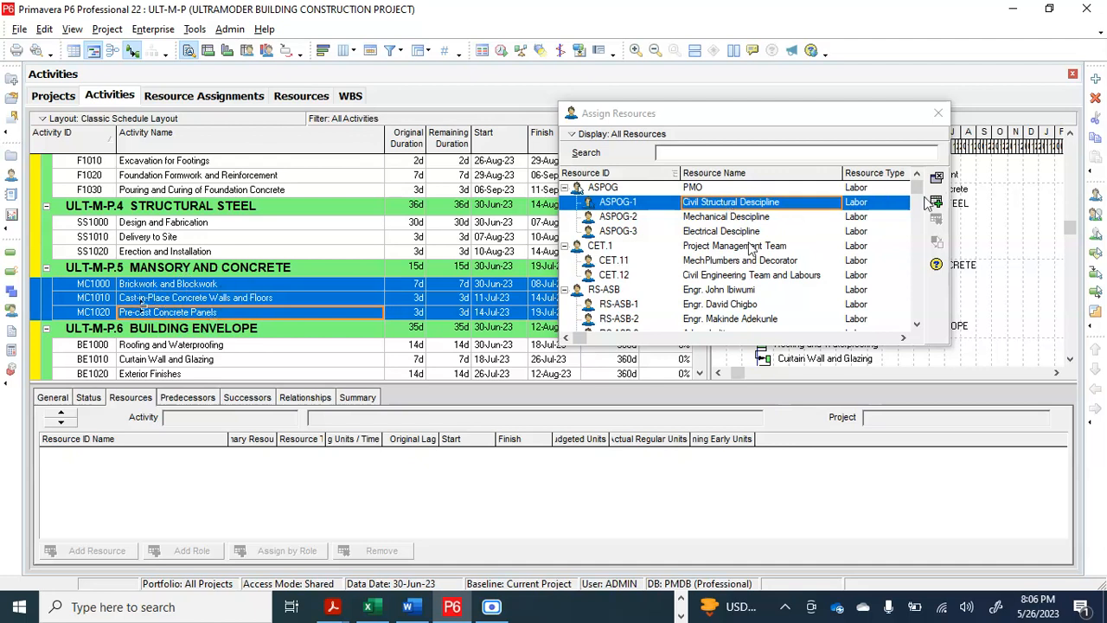
pyautogui.click(728, 206)
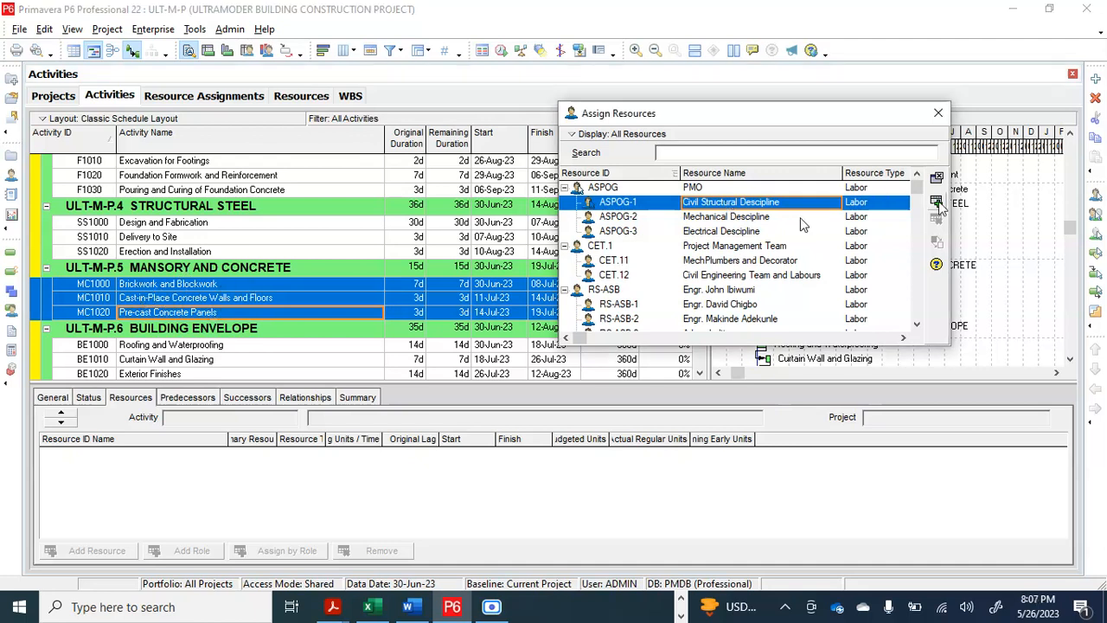
pyautogui.click(259, 297)
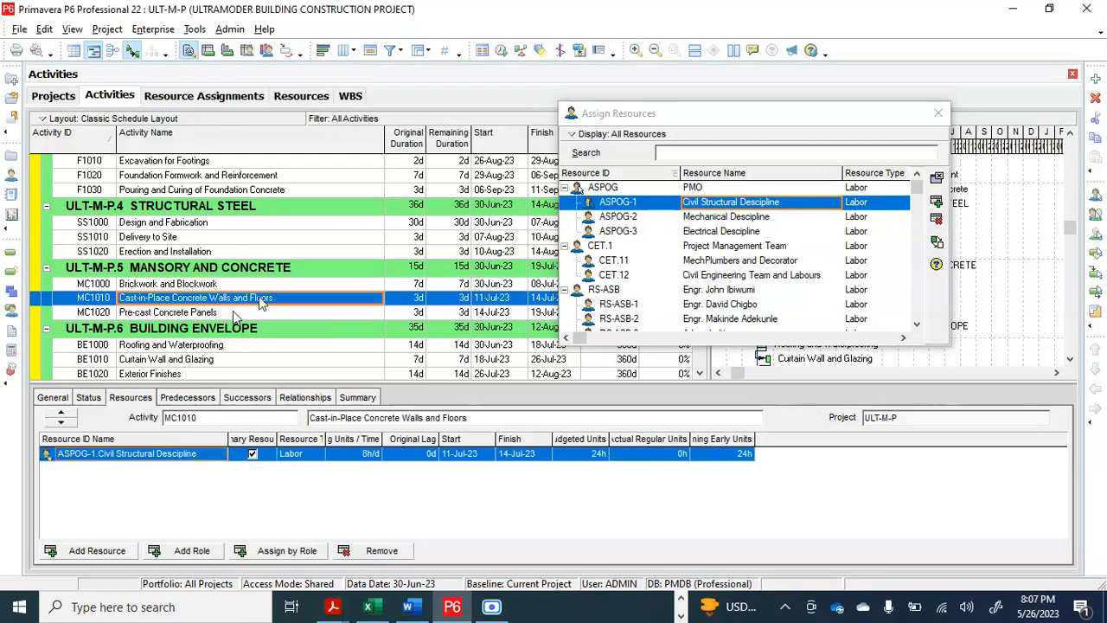
pyautogui.click(238, 313)
pyautogui.click(253, 285)
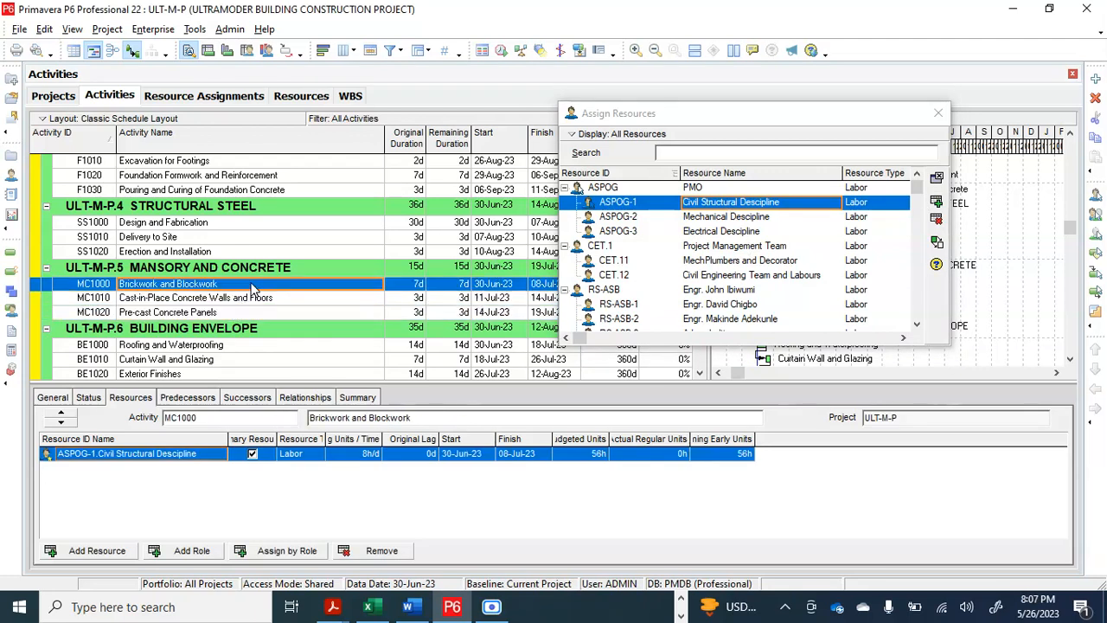
# Assign ASPOG-1 Civil Structural Descipline to the three Building Envelope activities, BE1000 to BE1020, together
pyautogui.scroll(-2, 254, 290)
pyautogui.scroll(-1, 253, 290)
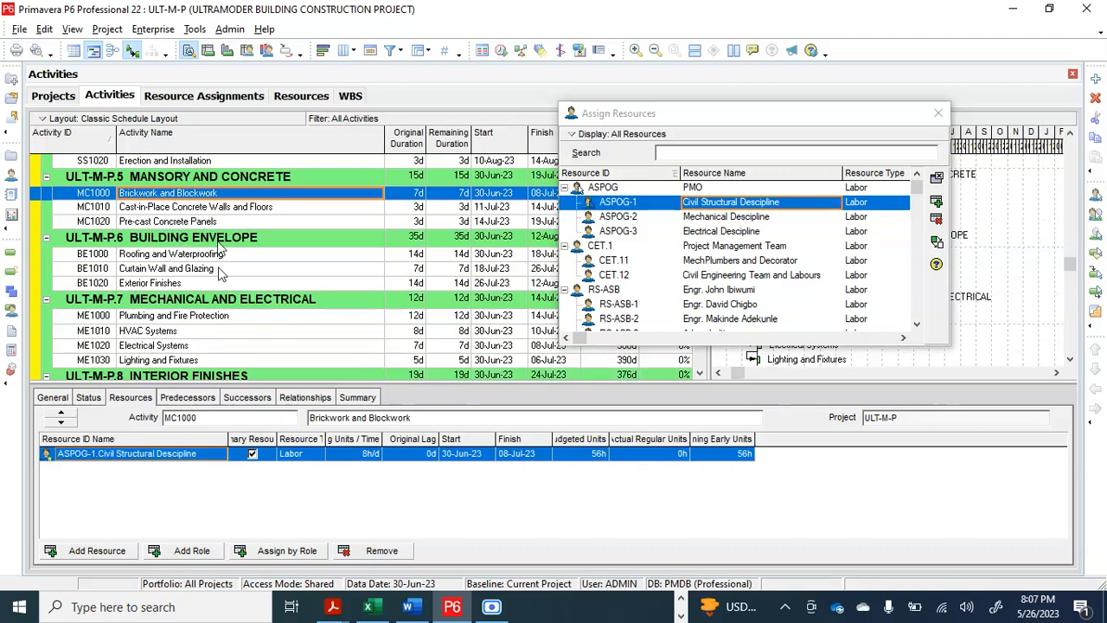
pyautogui.click(203, 255)
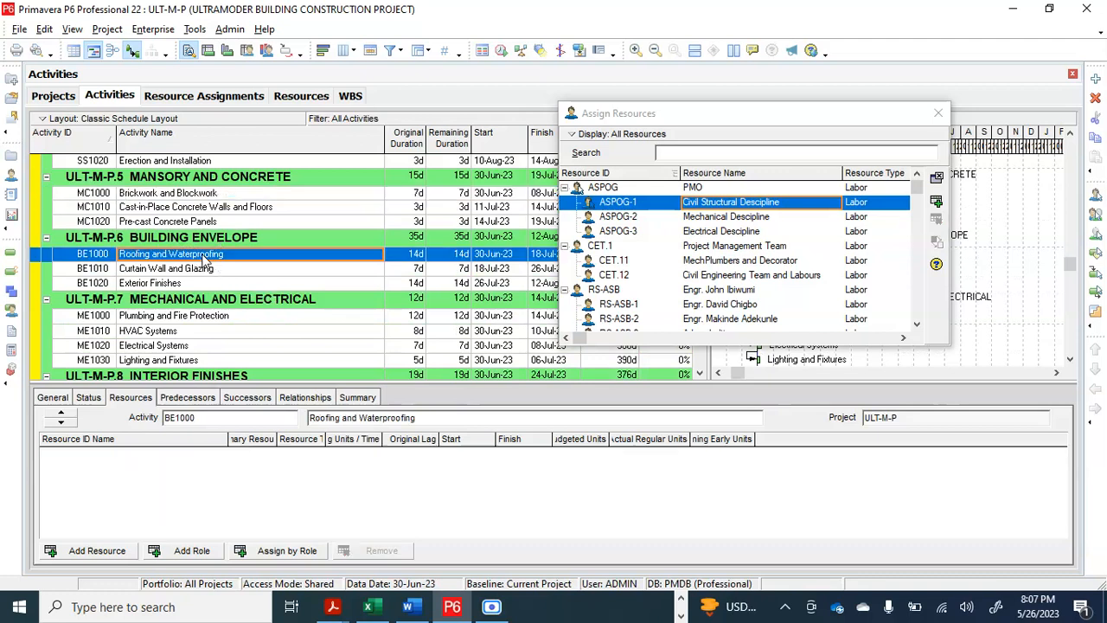
pyautogui.keyDown('ctrl'); pyautogui.click(201, 270); pyautogui.keyUp('ctrl')
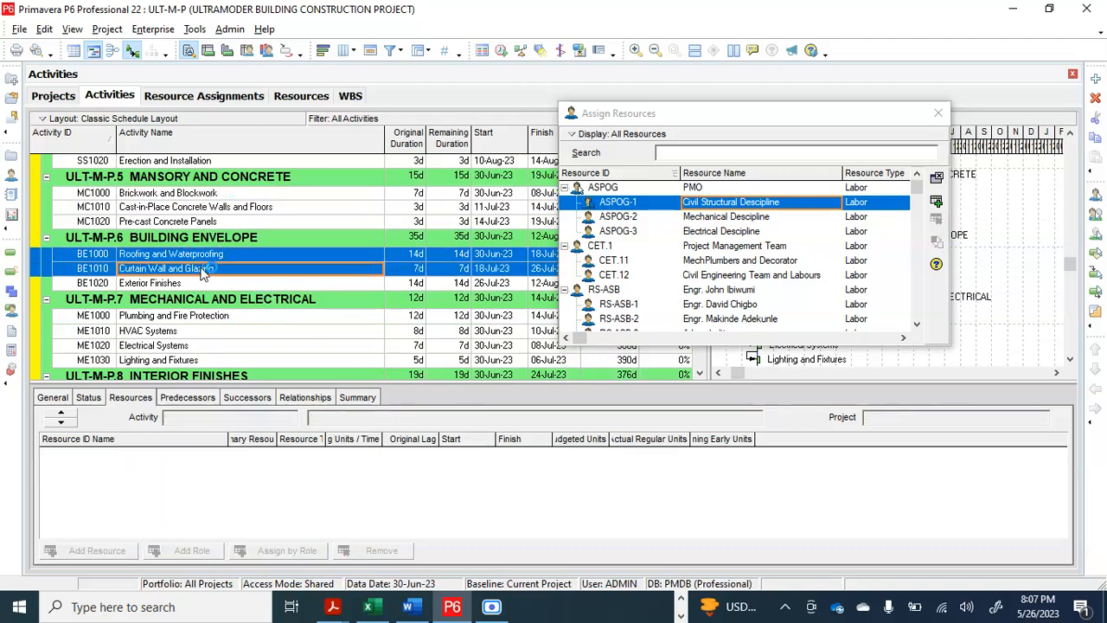
pyautogui.keyDown('ctrl'); pyautogui.click(191, 285); pyautogui.keyUp('ctrl')
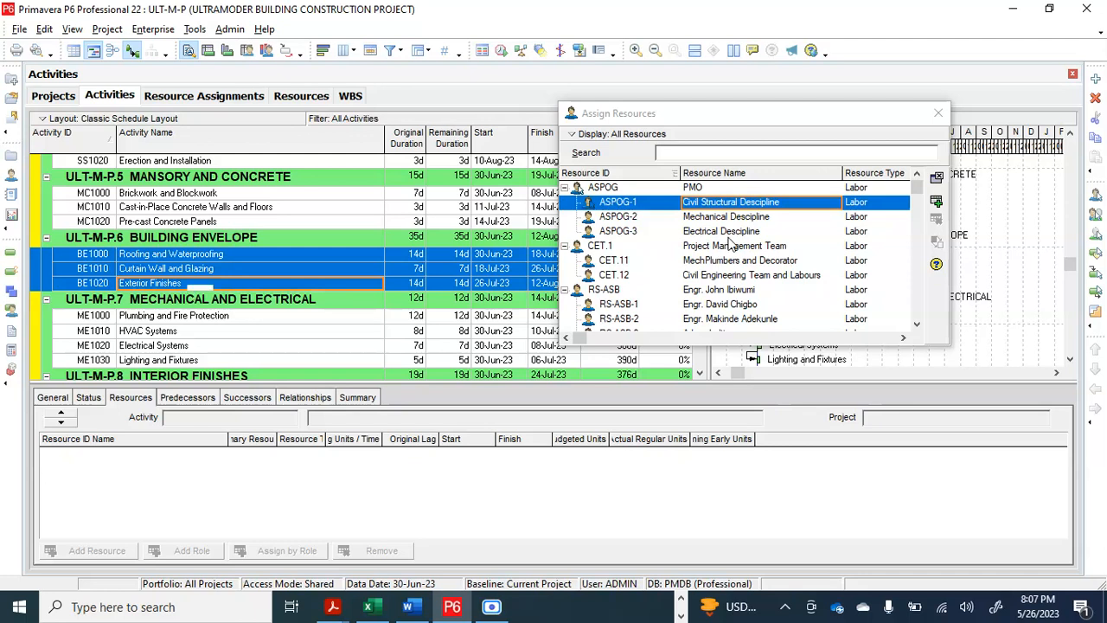
pyautogui.click(938, 204)
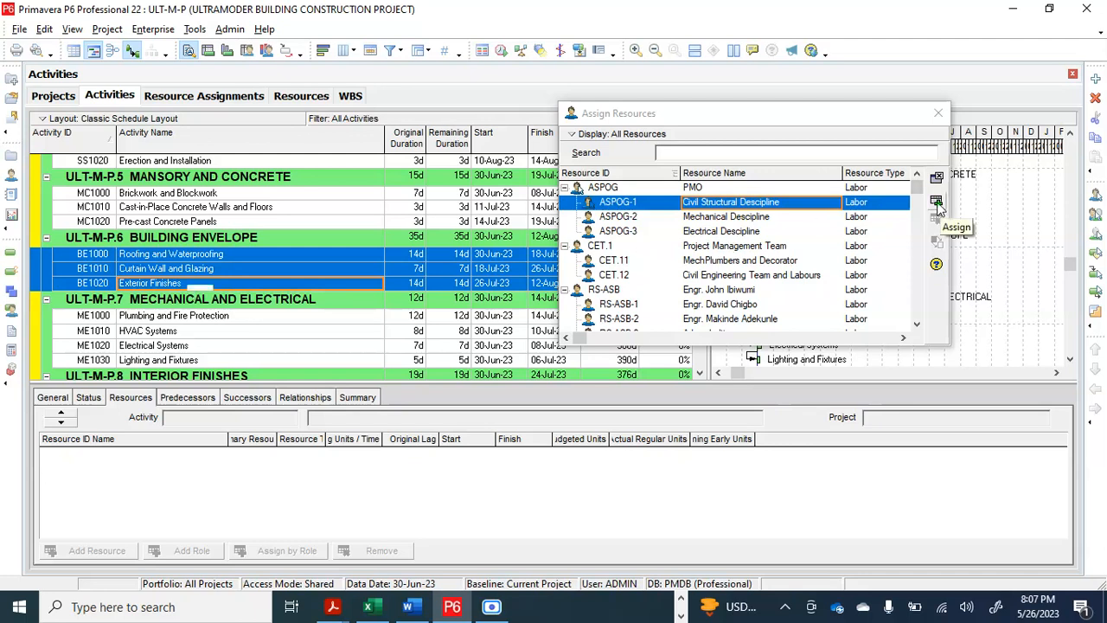
# Assign ASPOG-2 Mechanical Descipline to the four Mechanical and Electrical activities, ME1000 to ME1030, together
pyautogui.click(246, 321)
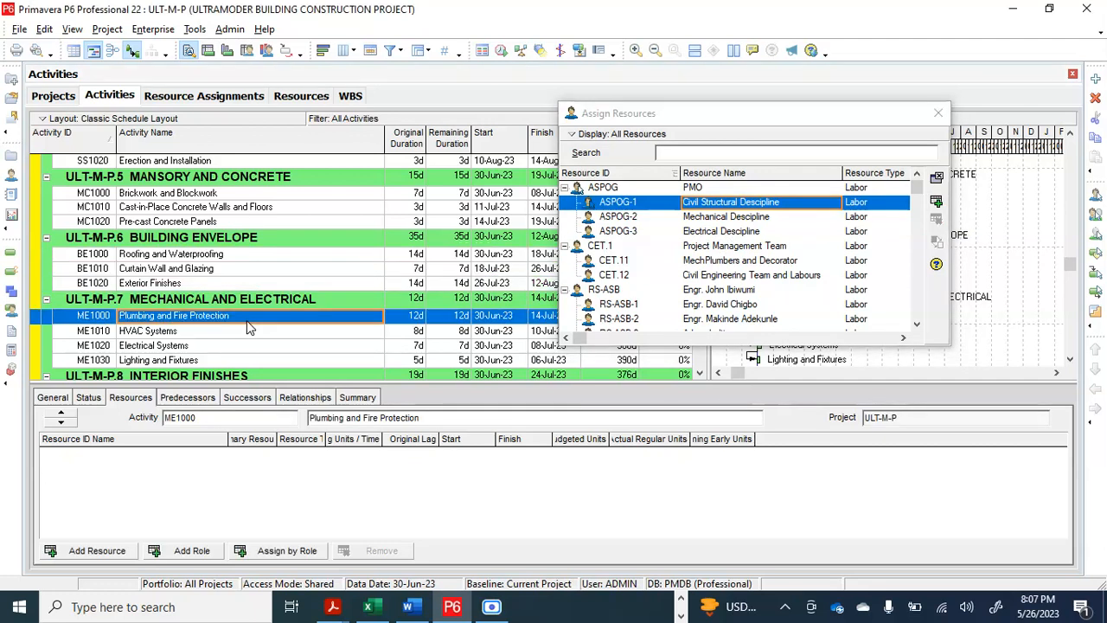
pyautogui.scroll(-1, 247, 327)
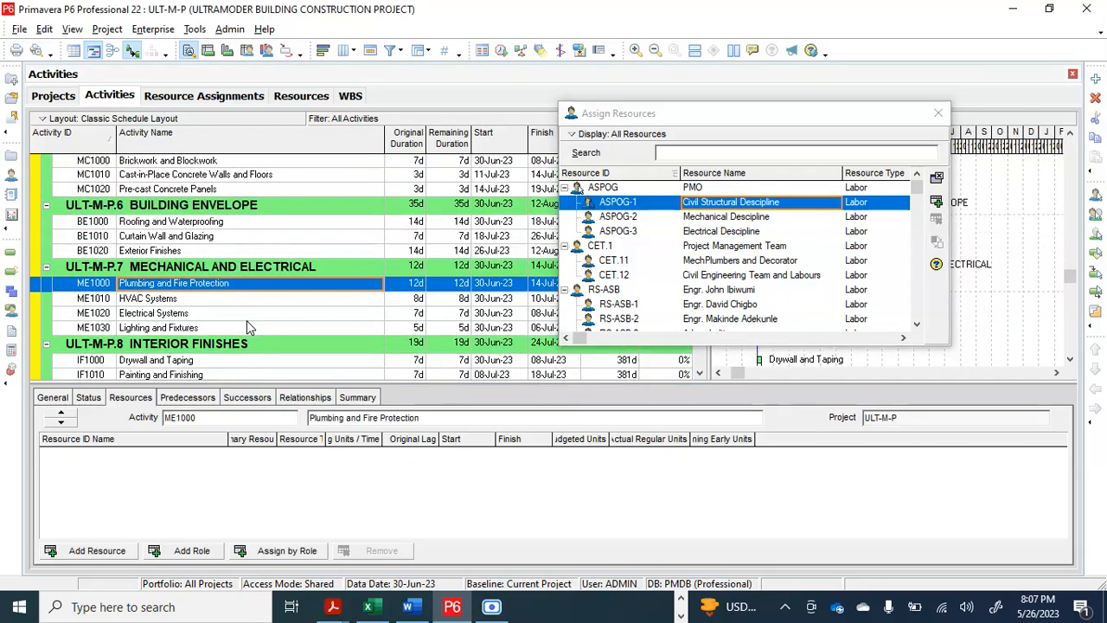
pyautogui.scroll(-1, 246, 327)
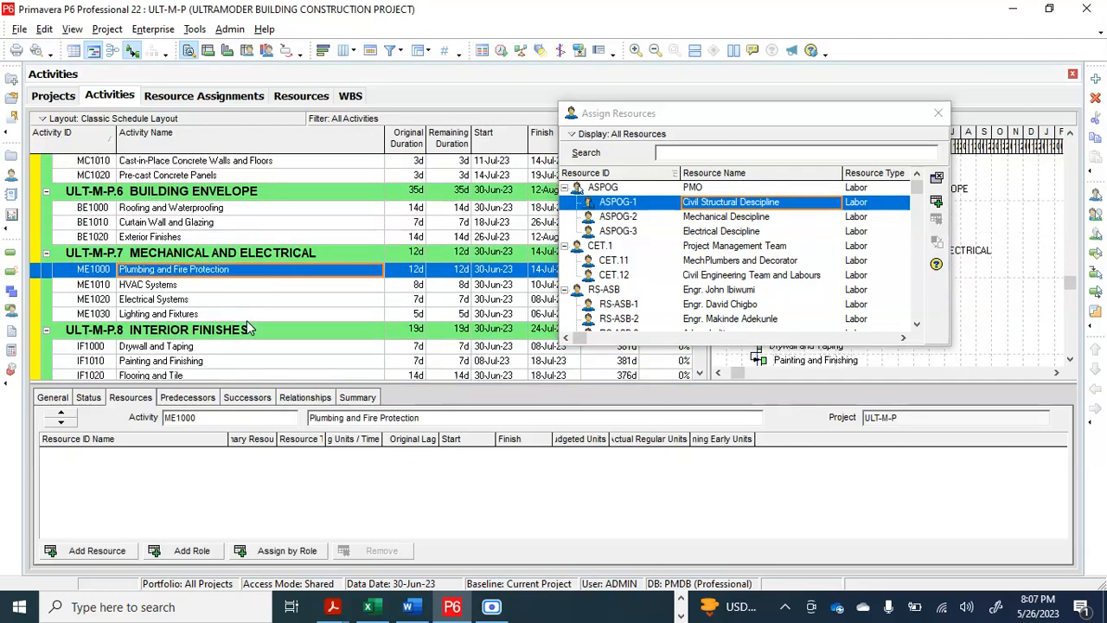
pyautogui.keyDown('ctrl'); pyautogui.click(197, 286); pyautogui.keyUp('ctrl')
pyautogui.keyDown('ctrl'); pyautogui.click(198, 301); pyautogui.keyUp('ctrl')
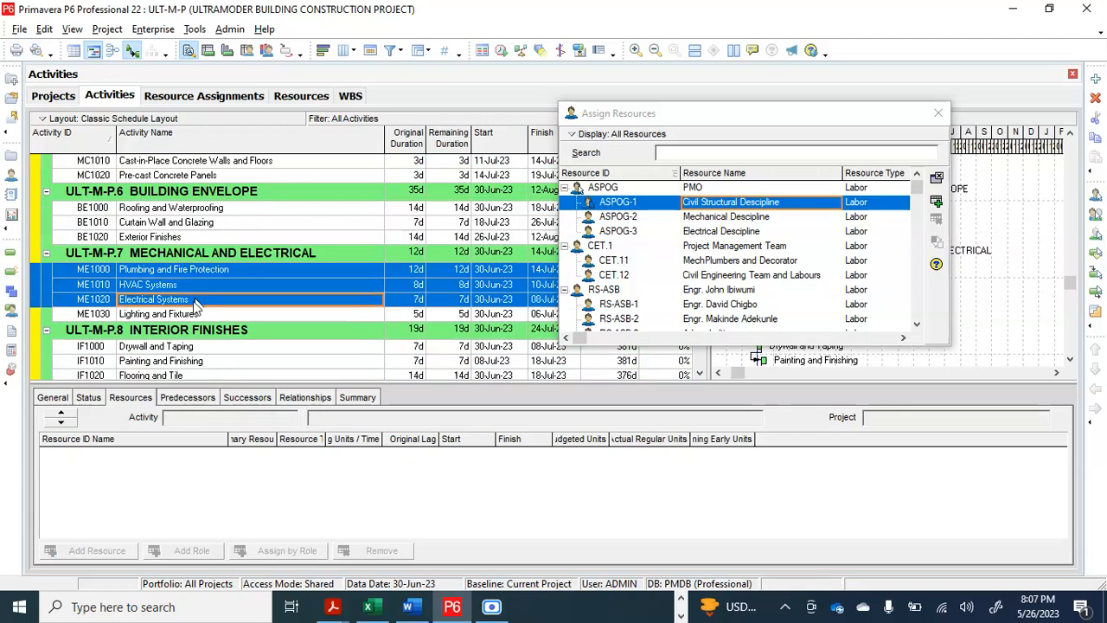
pyautogui.keyDown('ctrl'); pyautogui.click(195, 317); pyautogui.keyUp('ctrl')
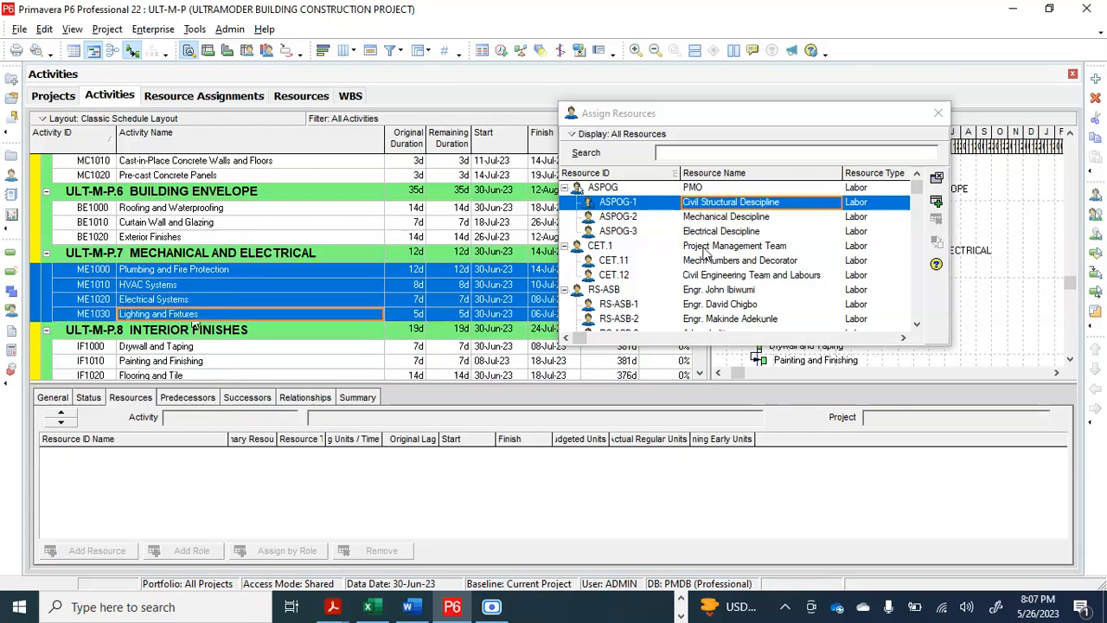
pyautogui.click(734, 219)
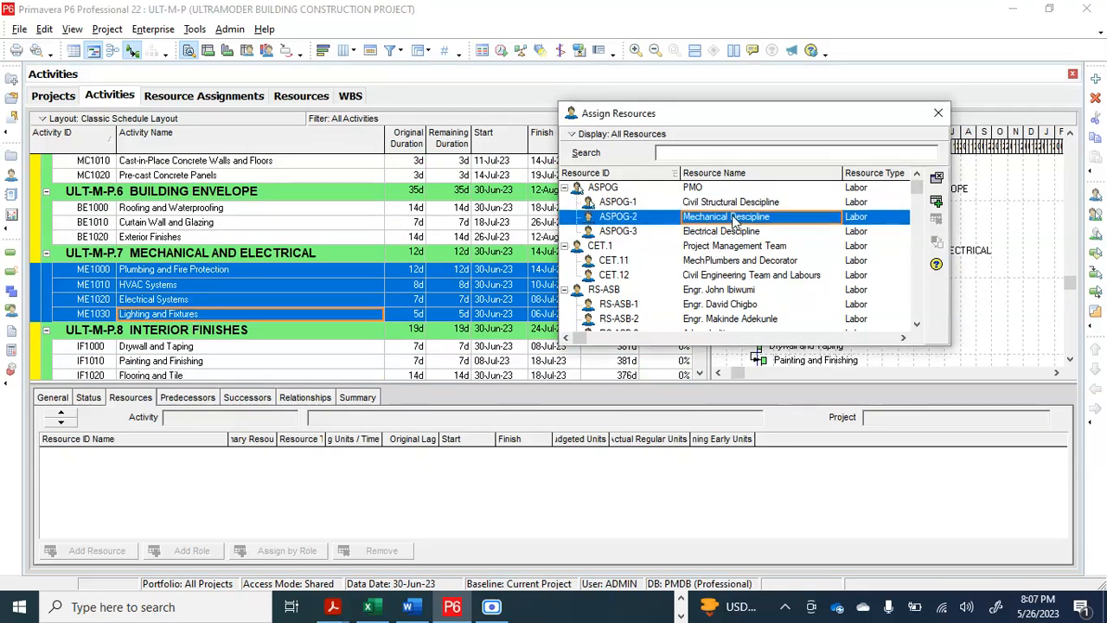
pyautogui.click(939, 205)
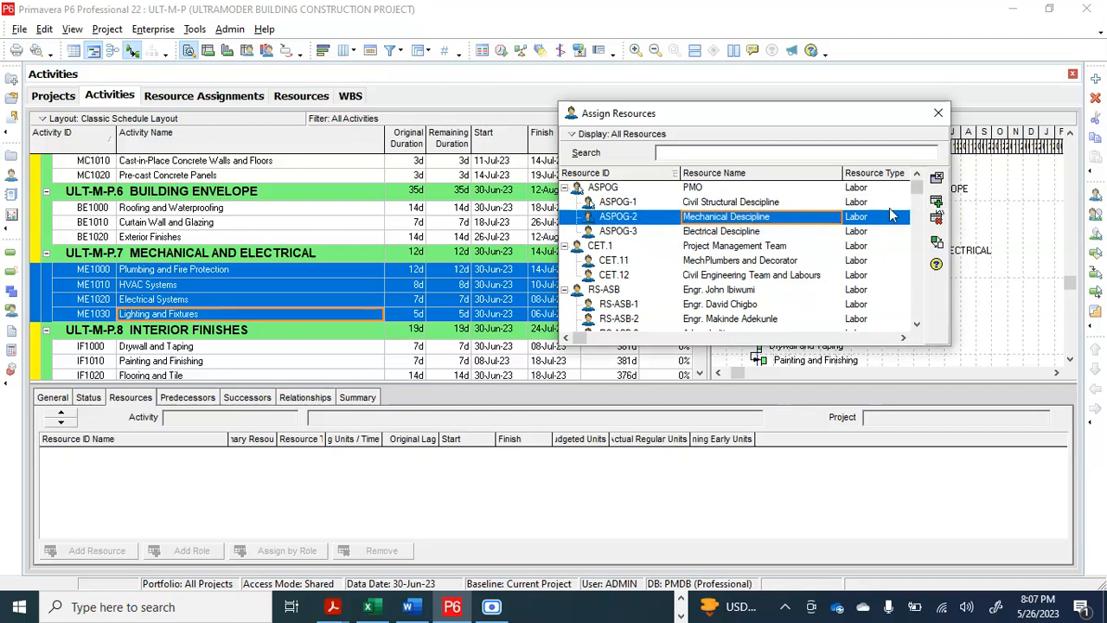
# Add ASPOG-3 Electrical Descipline to the same four Mechanical and Electrical activities and check the resulting assignments
pyautogui.click(734, 234)
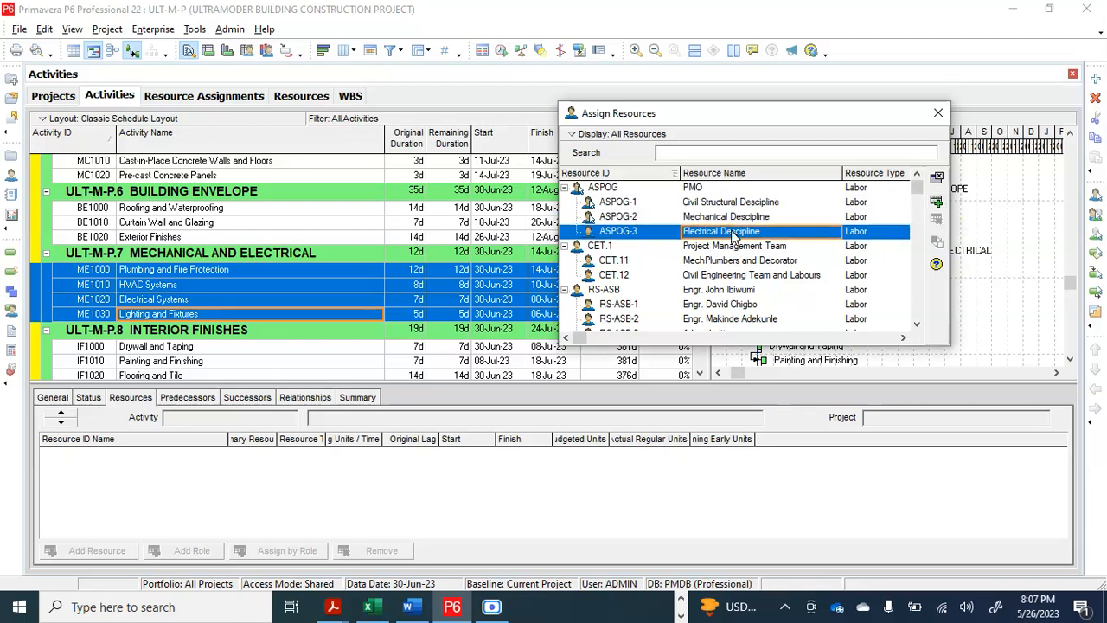
pyautogui.click(939, 206)
pyautogui.click(264, 284)
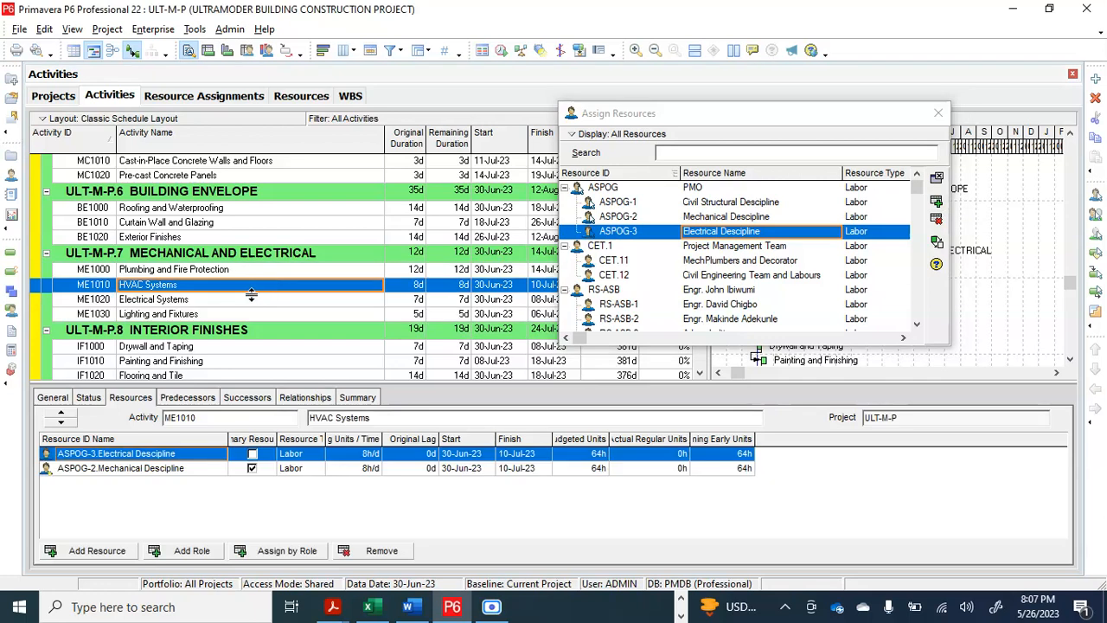
pyautogui.click(250, 302)
pyautogui.click(220, 315)
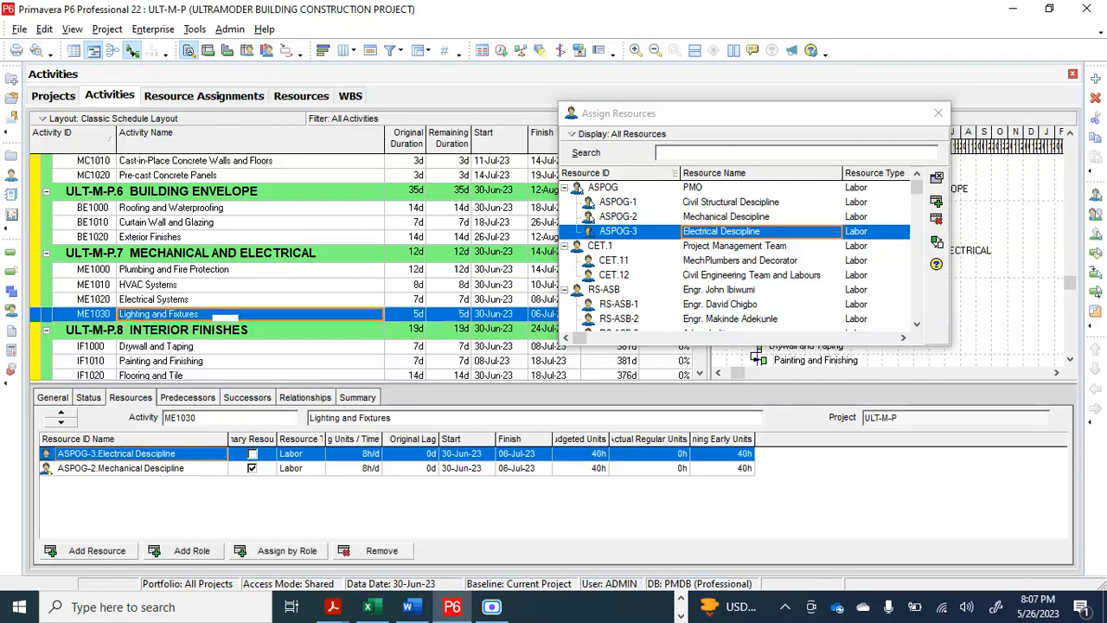
# Switch the primary resource of Lighting and Fixtures to Electrical Descipline and back to Mechanical Descipline
pyautogui.click(253, 455)
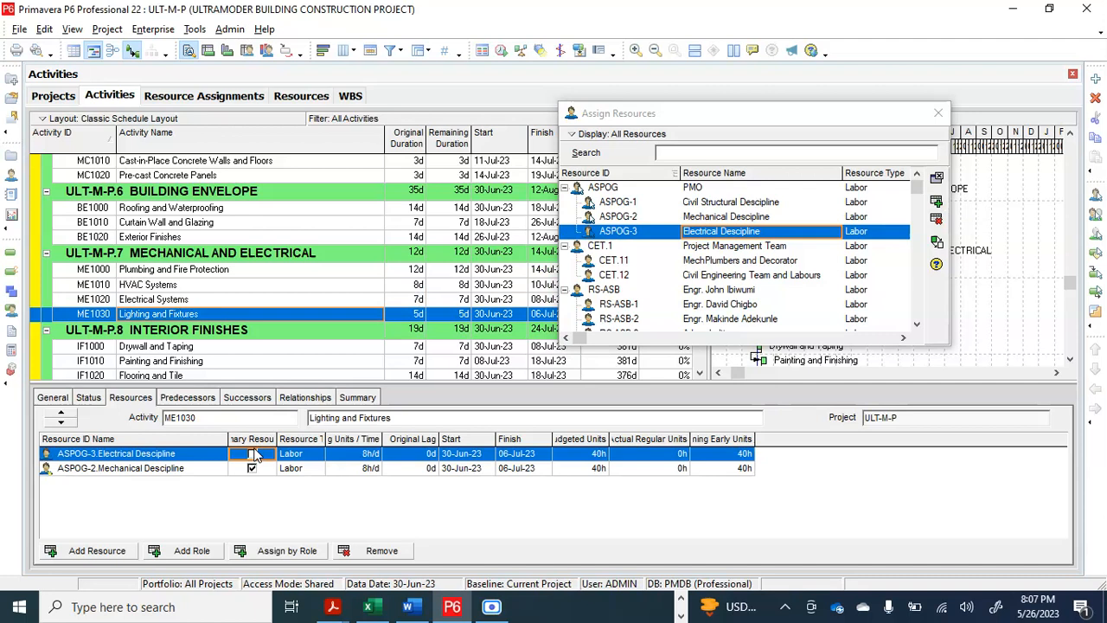
pyautogui.click(251, 455)
pyautogui.click(253, 468)
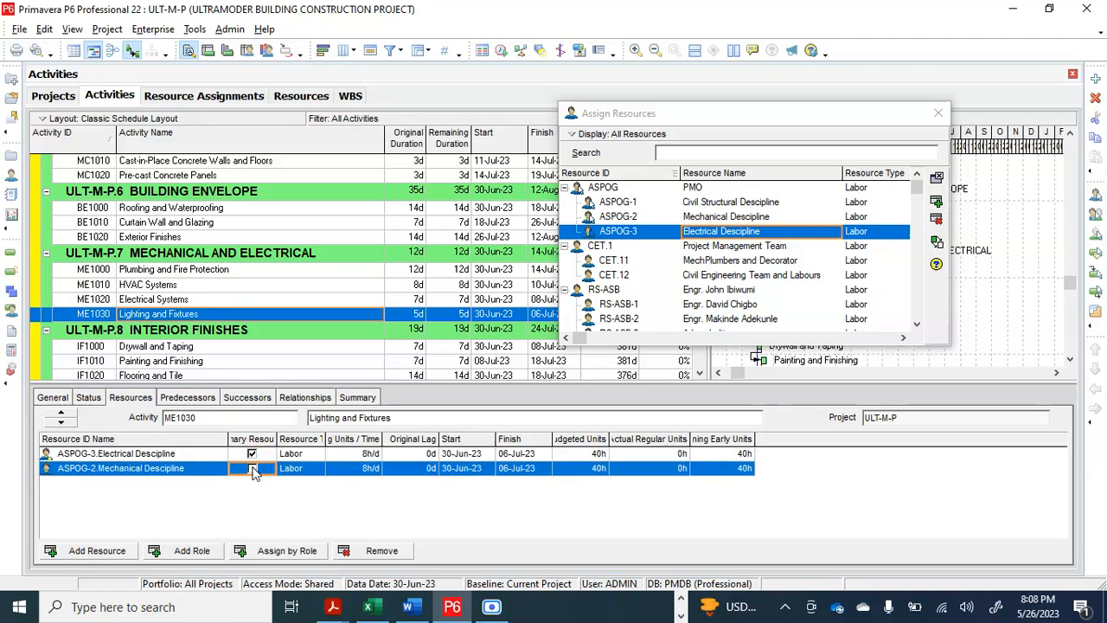
pyautogui.click(253, 469)
# Widen the Primary Resource column to show its full heading and check the primary resource of Plumbing and Fire Protection and HVAC Systems
pyautogui.moveTo(278, 439); pyautogui.dragTo(305, 438)
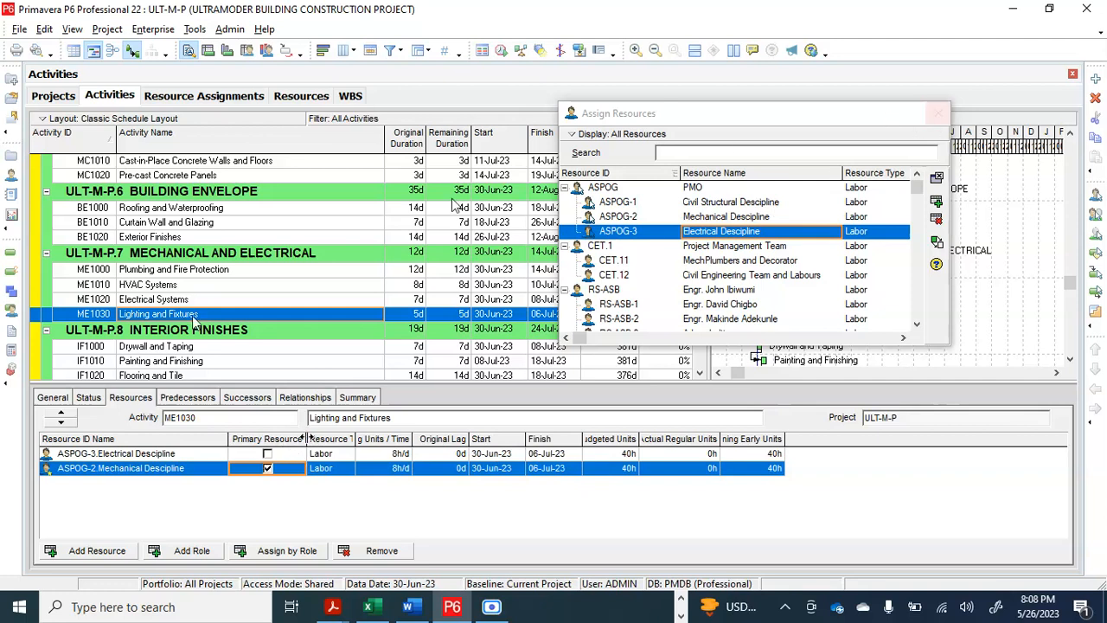
pyautogui.click(162, 272)
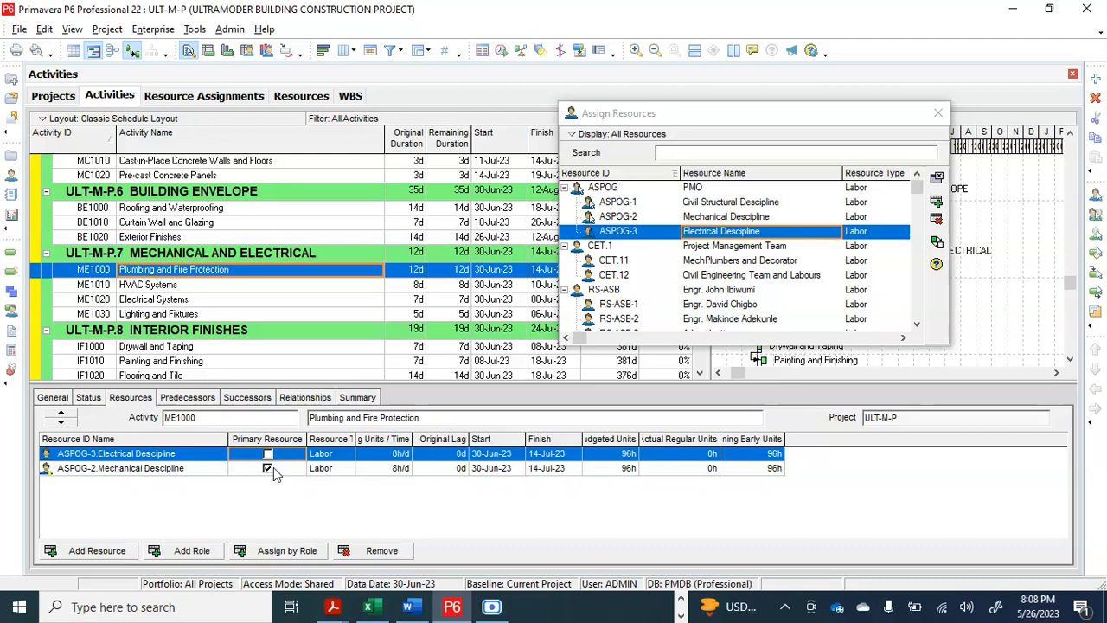
pyautogui.click(184, 288)
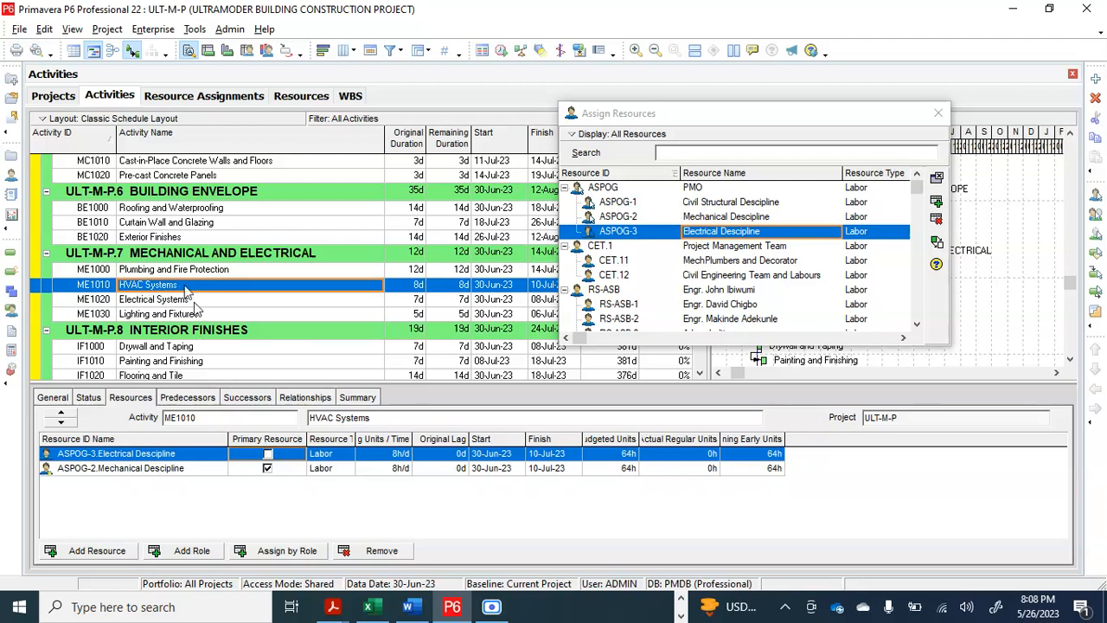
# Make ASPOG-3 Electrical Descipline the primary resource on Electrical Systems (ME1020) and Lighting and Fixtures (ME1030)
pyautogui.click(195, 301)
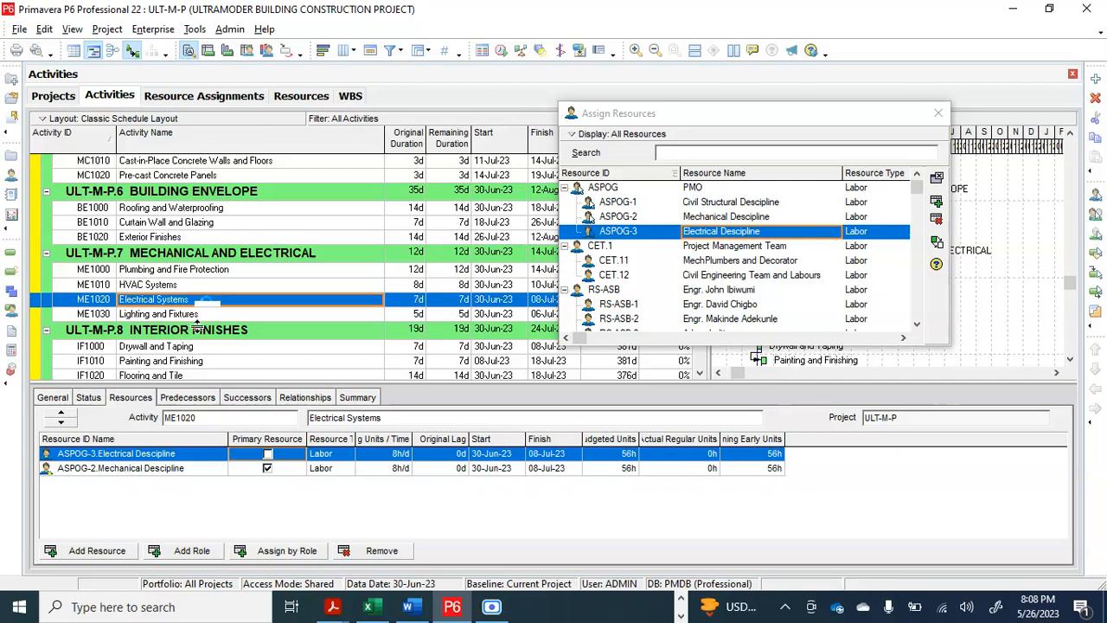
pyautogui.click(267, 468)
pyautogui.click(269, 455)
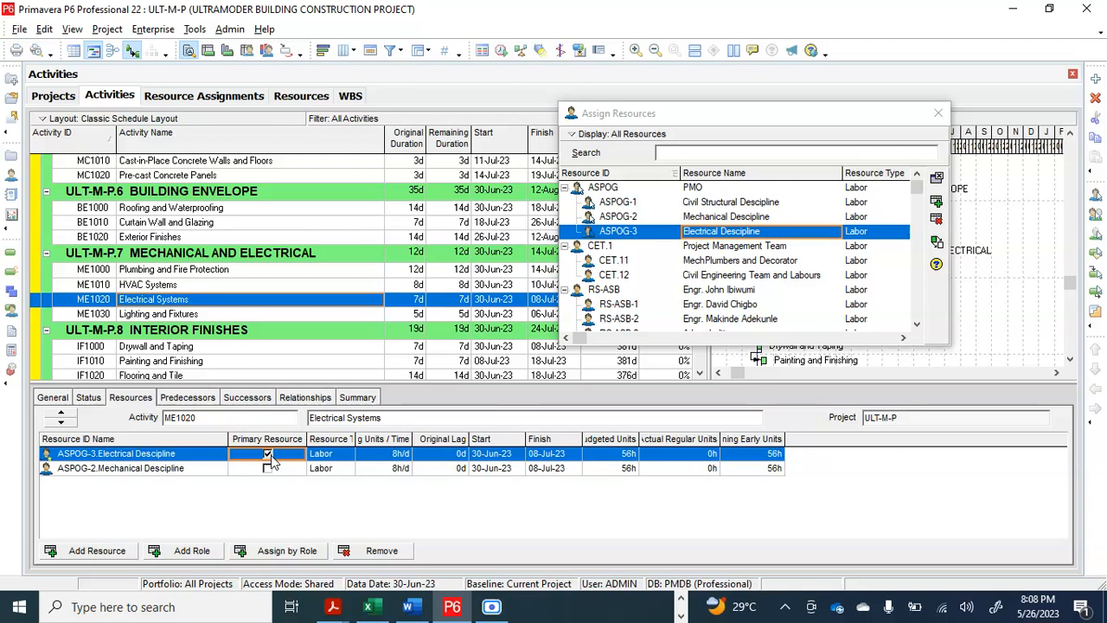
pyautogui.click(208, 319)
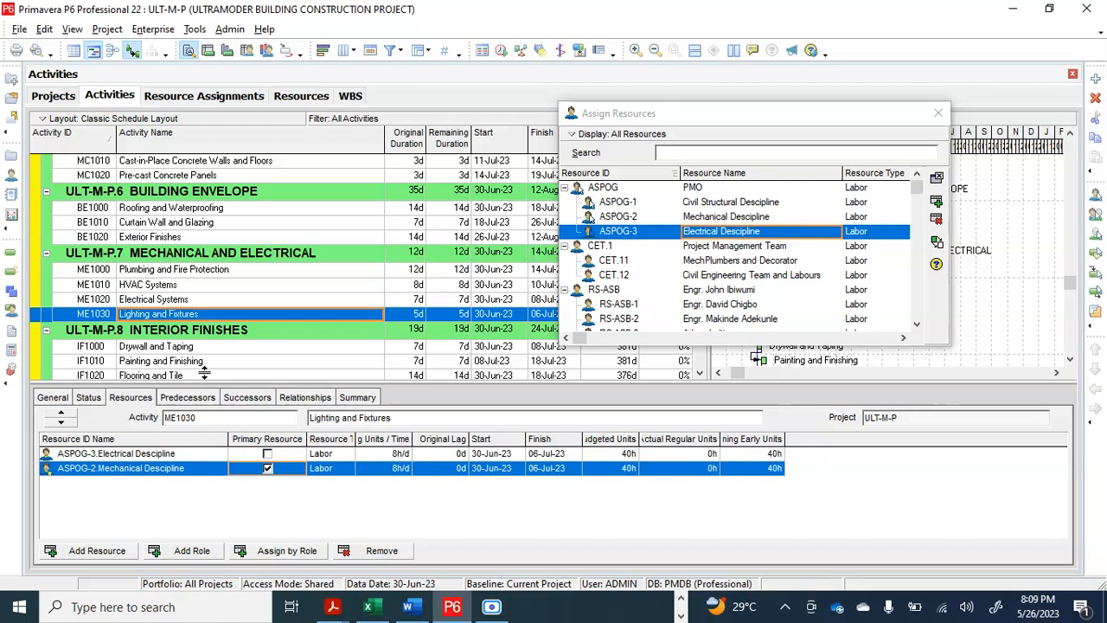
pyautogui.click(267, 454)
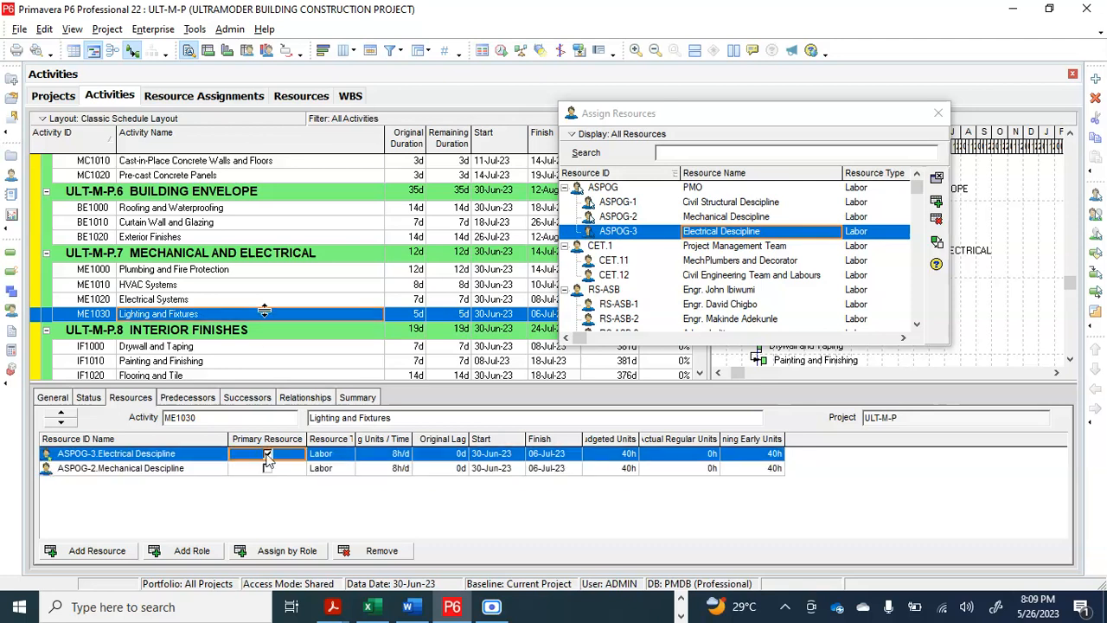
# Assign ASPOG-1 Civil Structural Descipline to the four Interior Finishes activities, IF1000 to IF1030, and check Flooring and Tile and Painting and Finishing
pyautogui.scroll(-1, 255, 310)
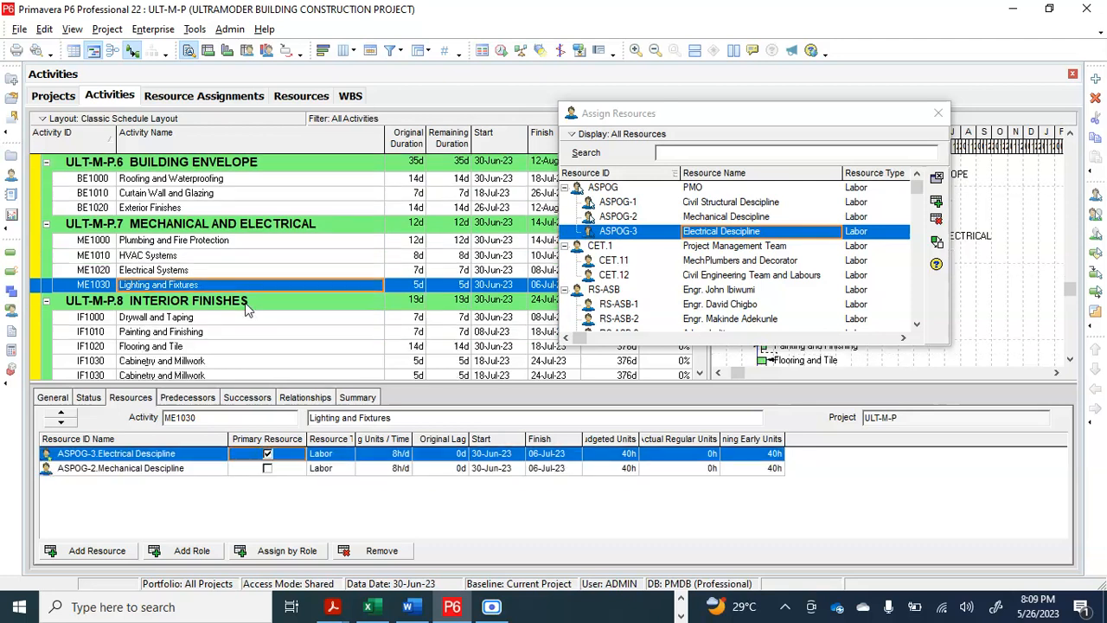
pyautogui.scroll(-3, 247, 310)
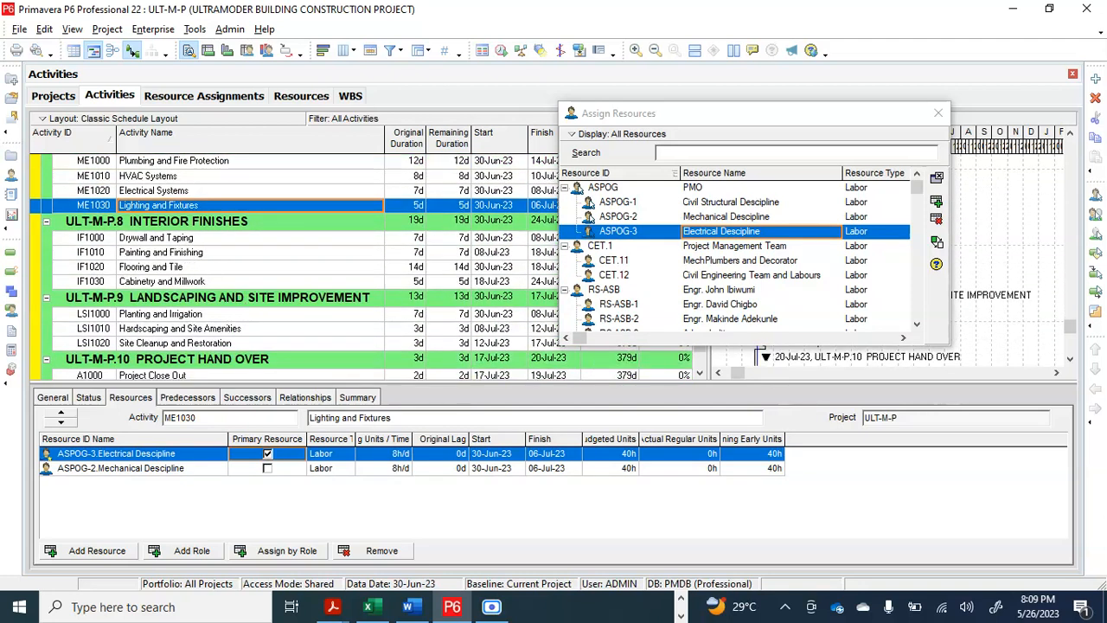
pyautogui.moveTo(189, 243); pyautogui.dragTo(188, 287)
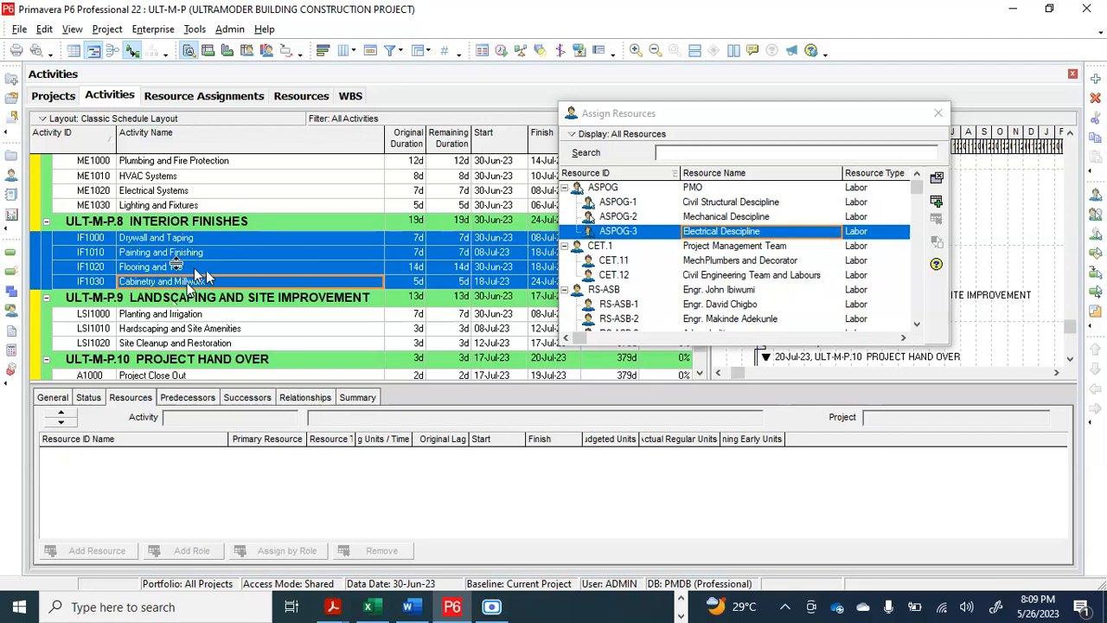
pyautogui.click(813, 232)
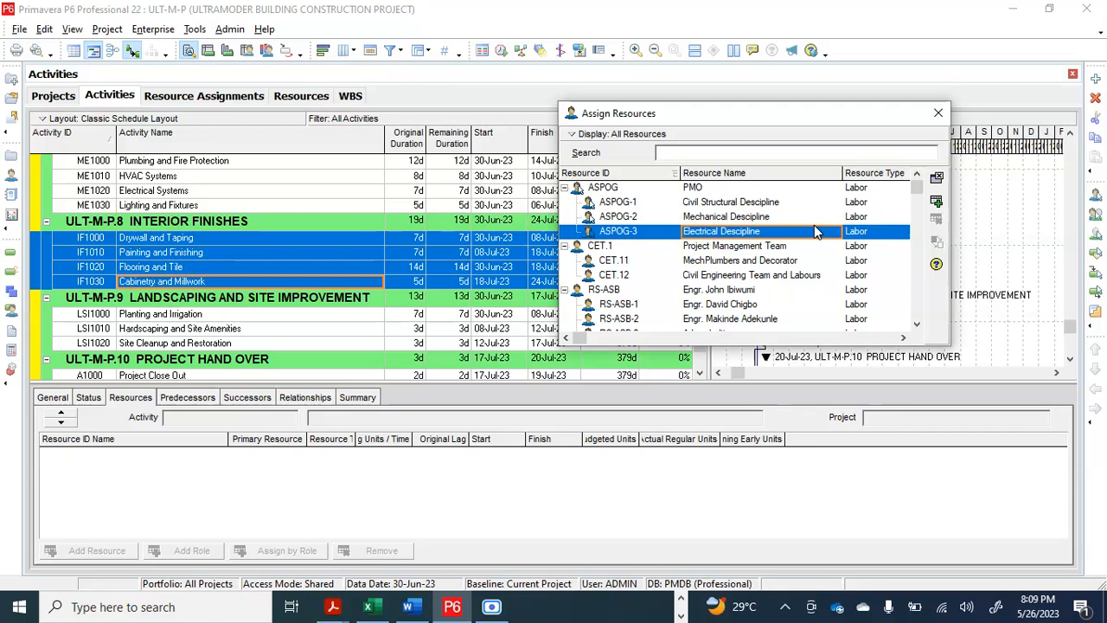
pyautogui.click(800, 204)
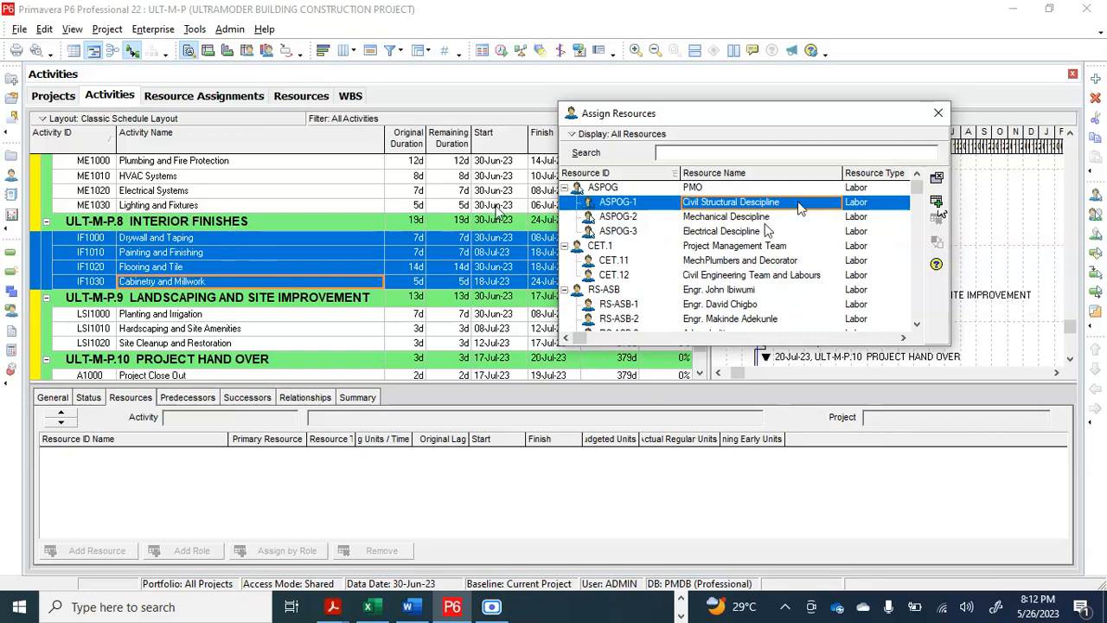
pyautogui.click(938, 204)
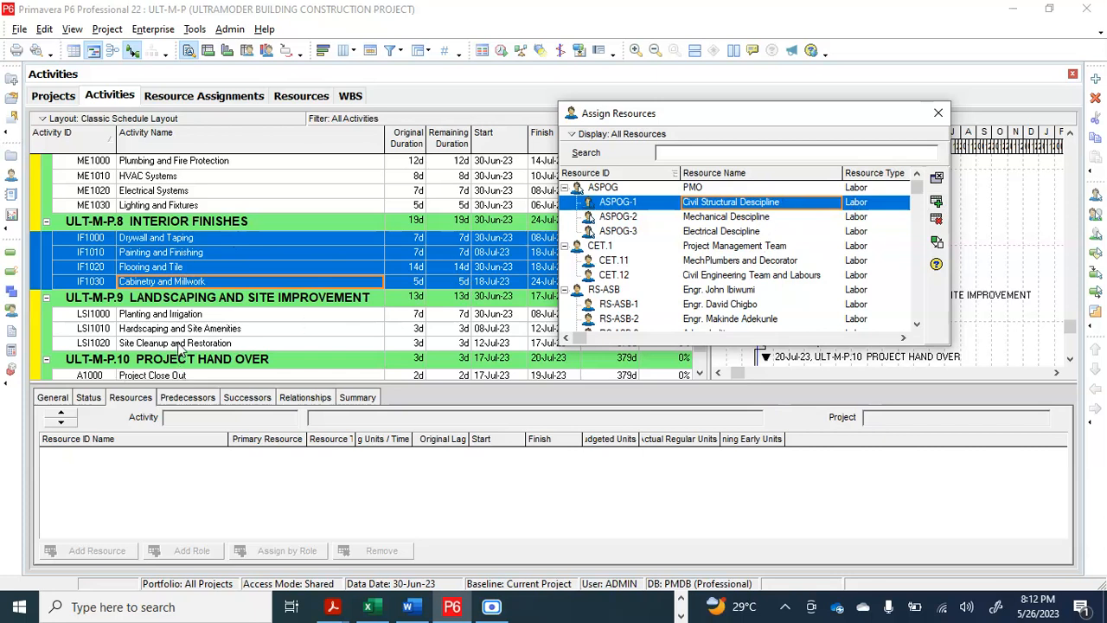
pyautogui.click(199, 317)
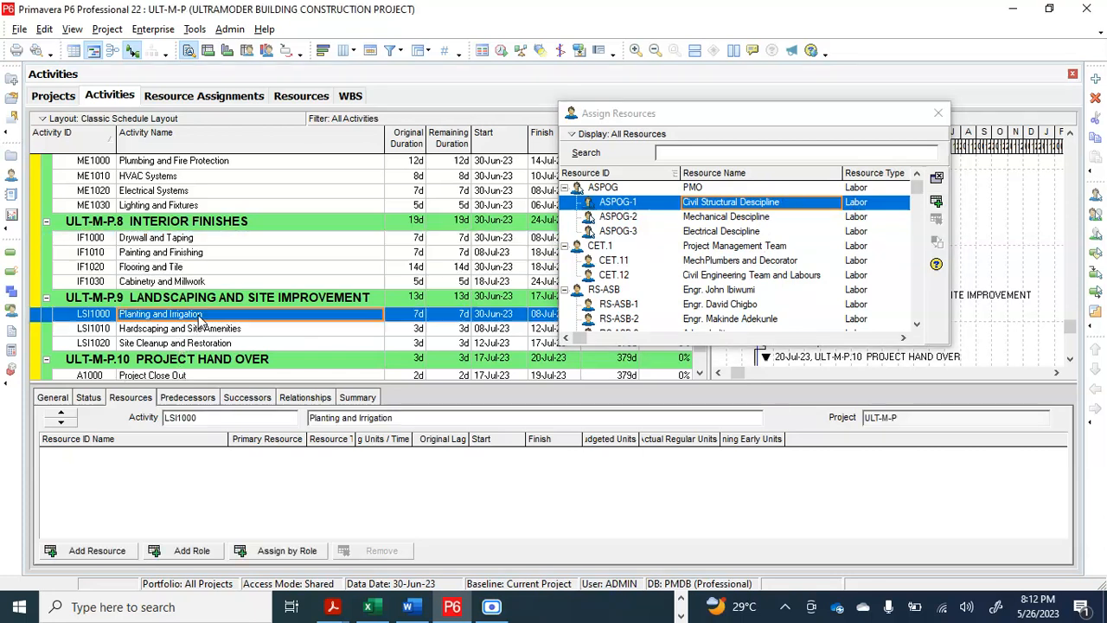
pyautogui.click(220, 269)
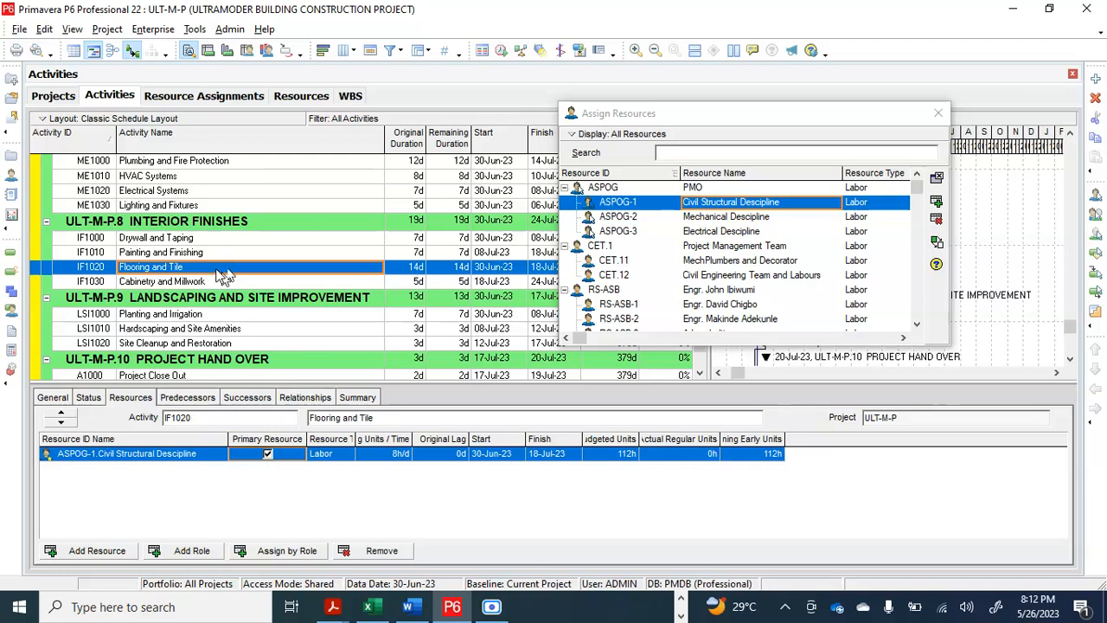
pyautogui.press('Up')
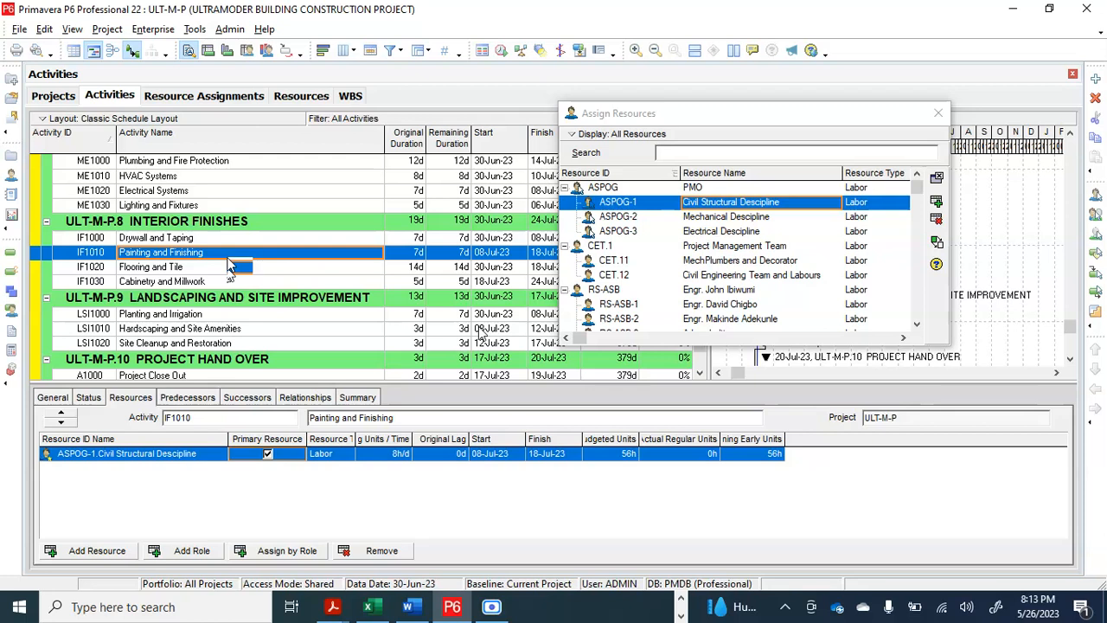
# Collapse the CET.1 Project Management Team and RS-ASB groups in the list of assignable resources
pyautogui.click(669, 294)
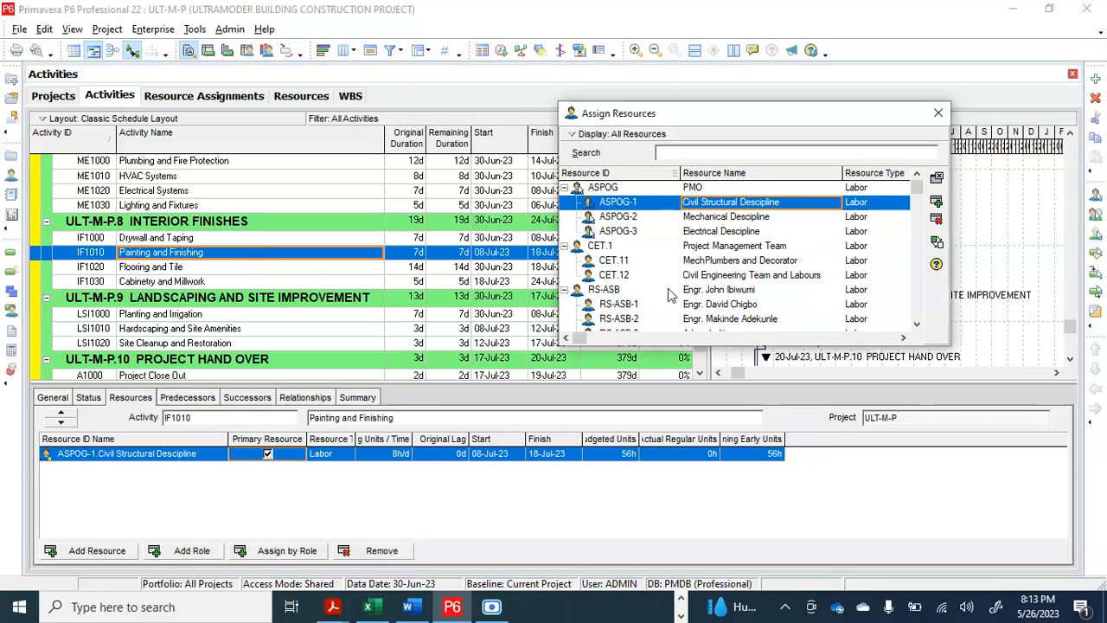
pyautogui.click(565, 246)
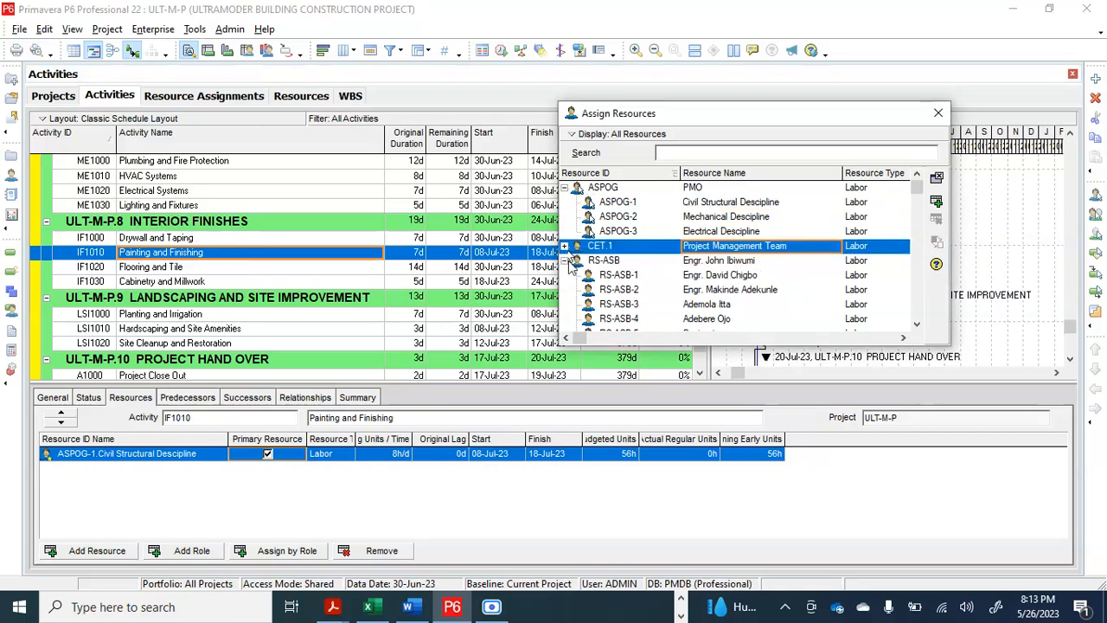
pyautogui.click(566, 262)
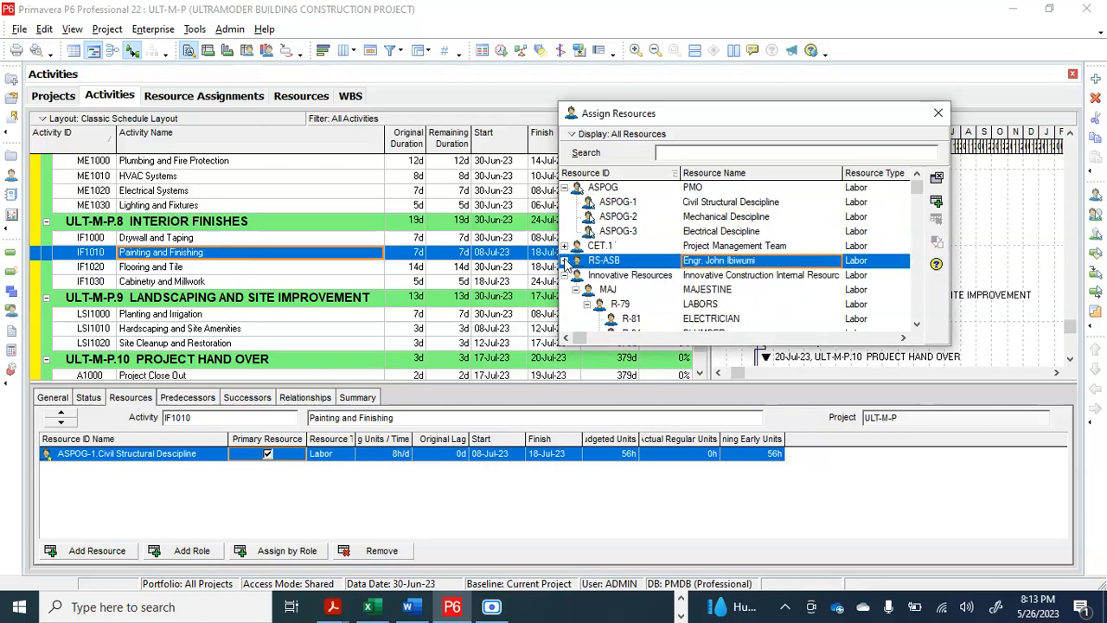
# Review the resource assignment of each Interior Finishes activity from Drywall and Taping to Cabinetry and Millwork
pyautogui.click(205, 284)
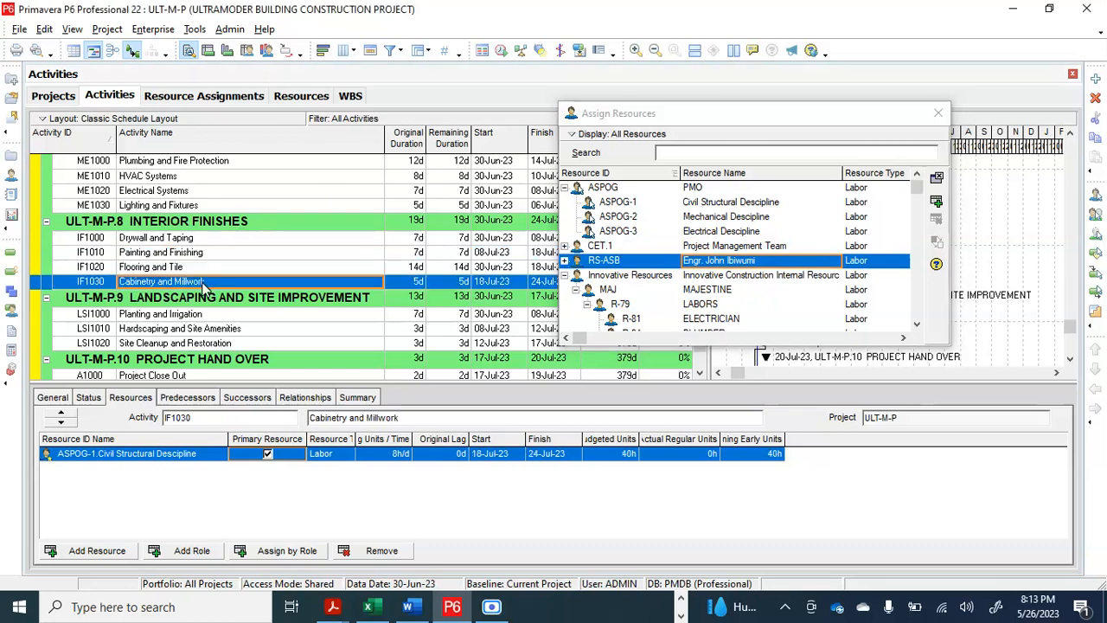
pyautogui.click(207, 268)
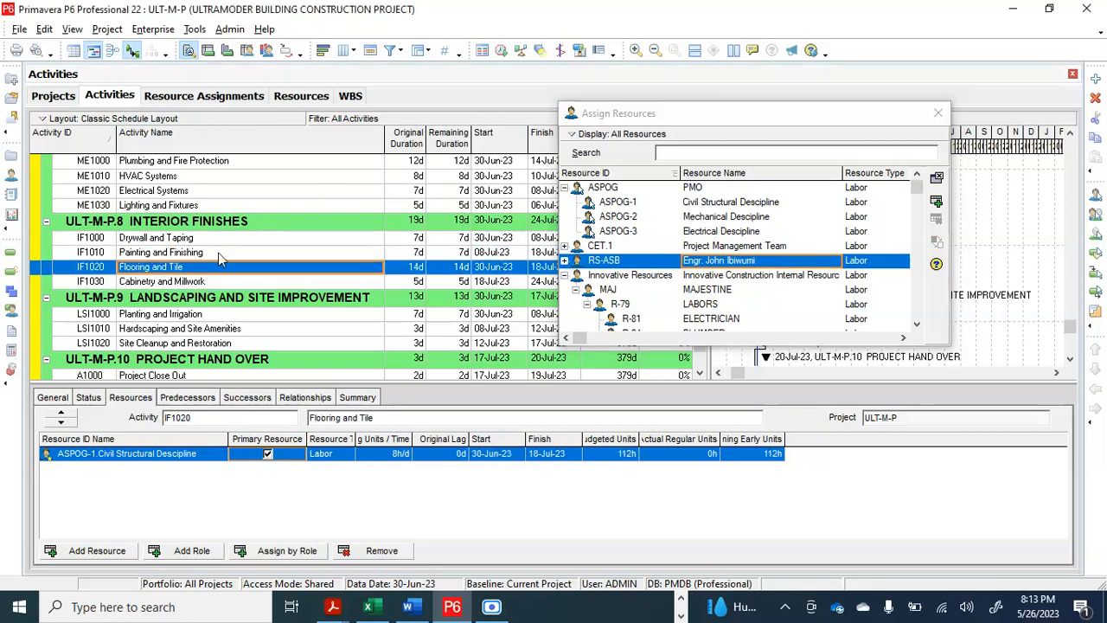
pyautogui.click(218, 253)
pyautogui.click(225, 241)
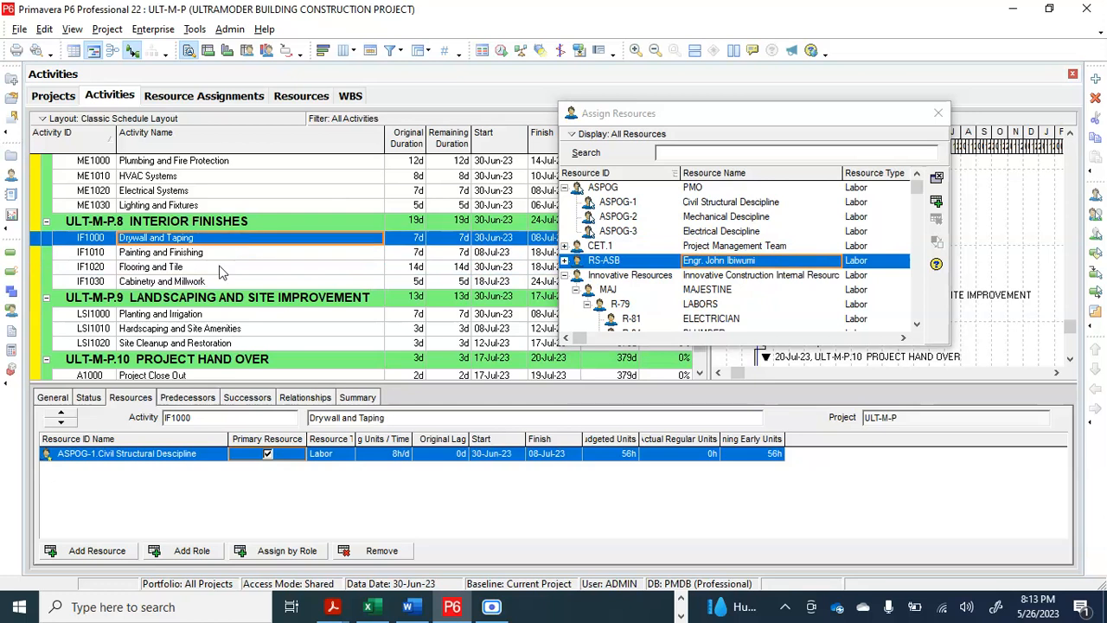
pyautogui.click(215, 267)
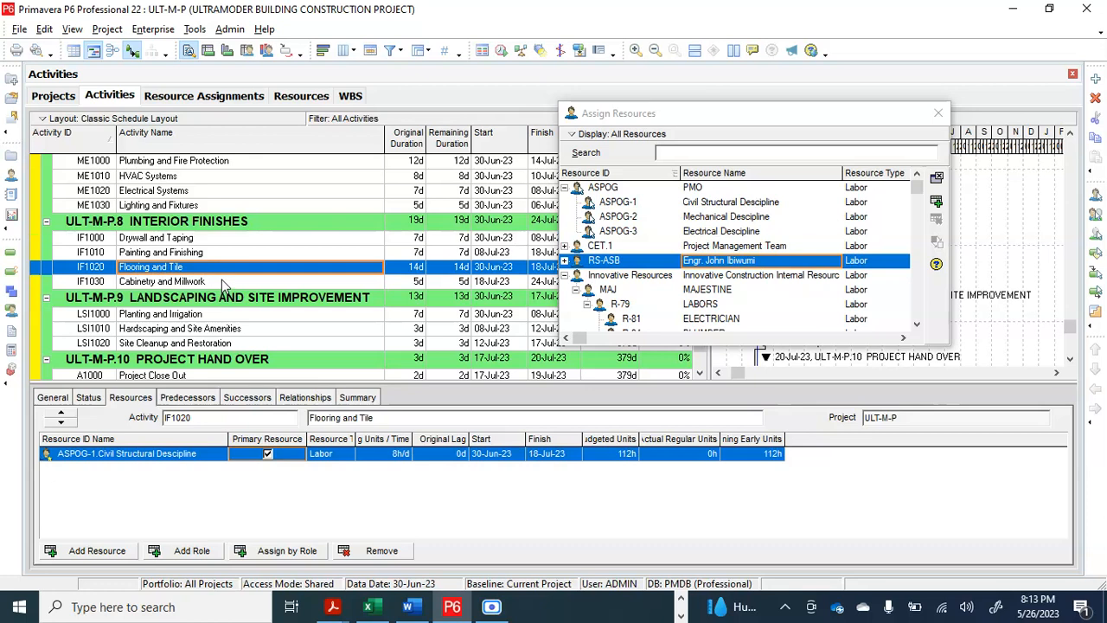
pyautogui.click(222, 281)
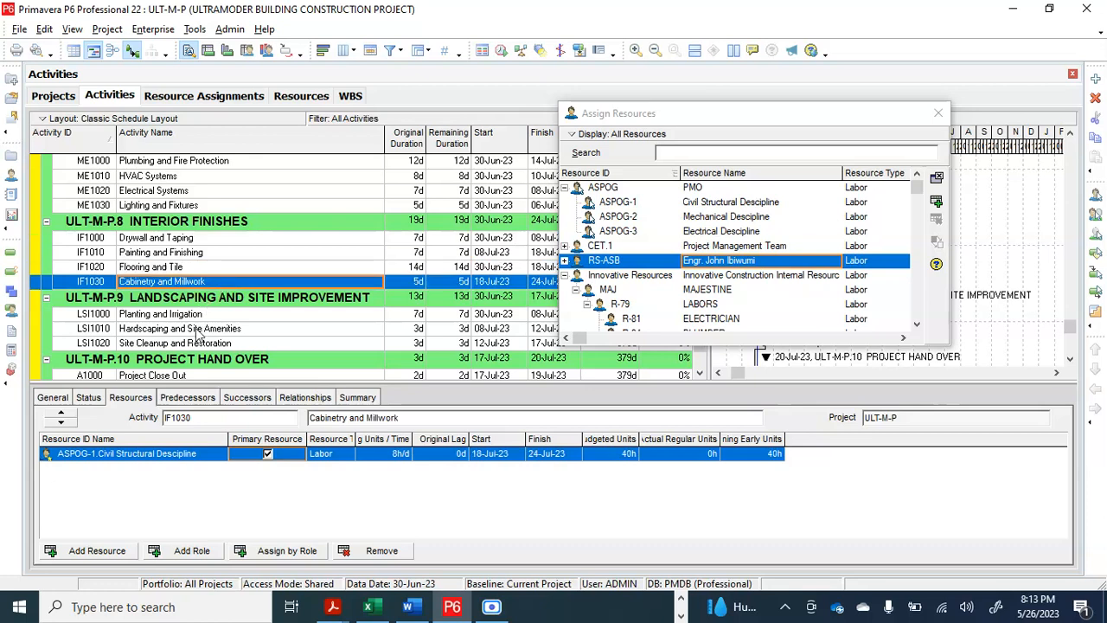
# Assign ASPOG-1 Civil Structural Descipline to the three Landscaping and Site Improvement activities, LSI1000 to LSI1020
pyautogui.scroll(-1, 197, 335)
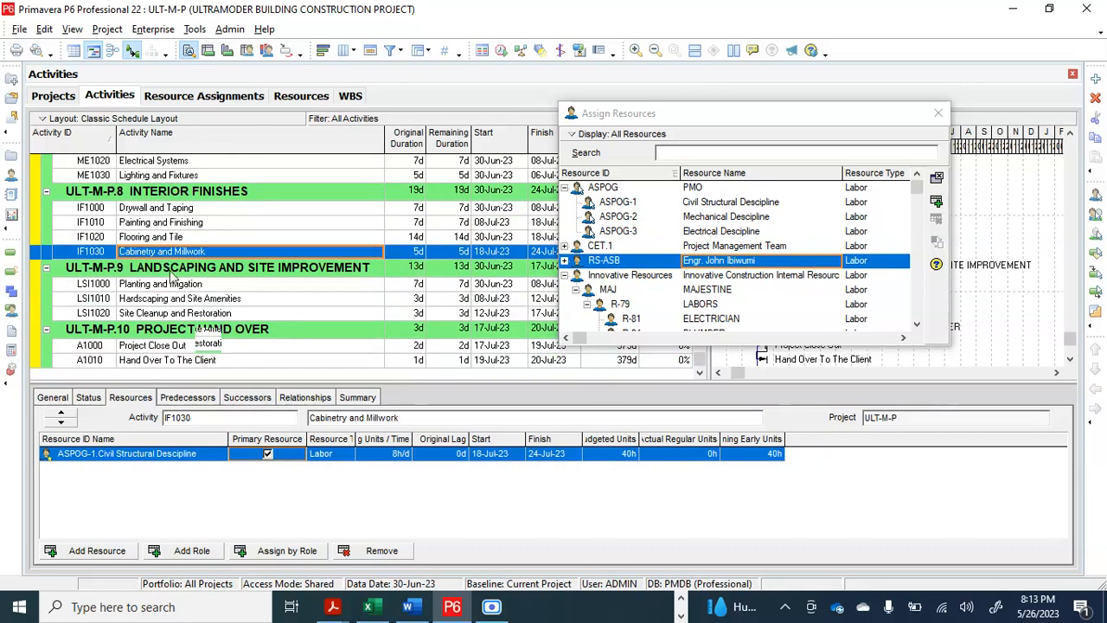
pyautogui.click(216, 287)
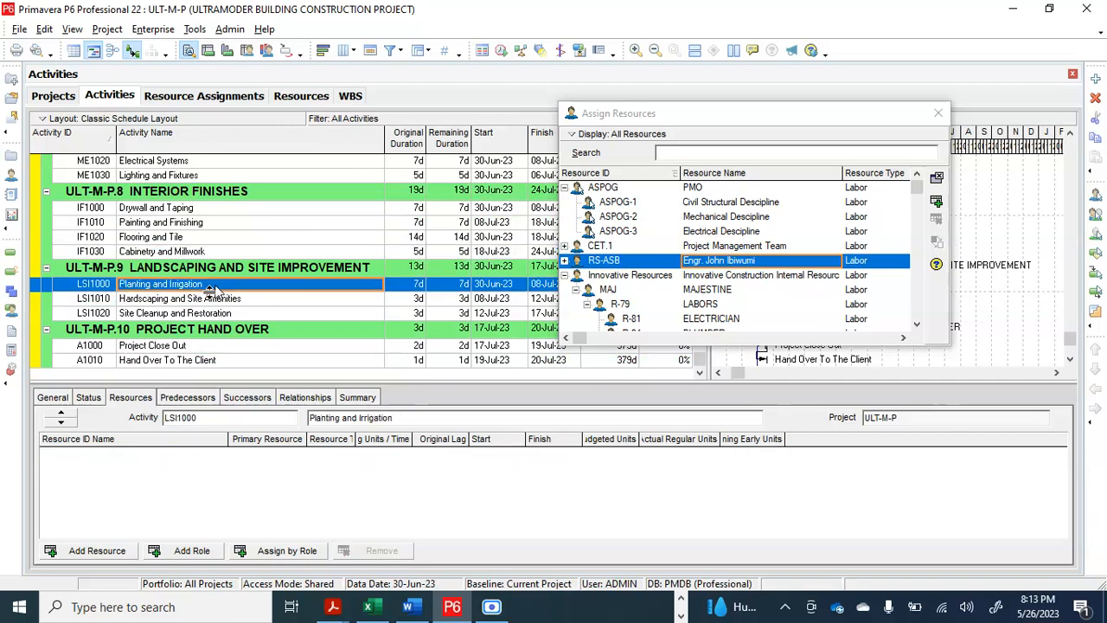
pyautogui.keyDown('shift'); pyautogui.click(207, 298); pyautogui.keyUp('shift')
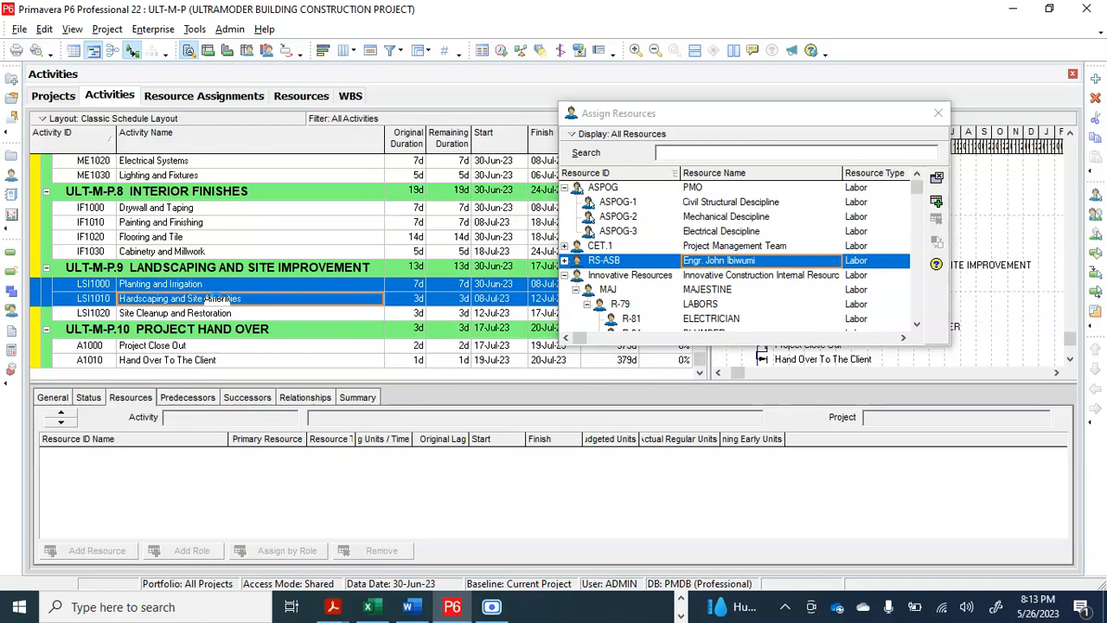
pyautogui.keyDown('shift'); pyautogui.click(218, 316); pyautogui.keyUp('shift')
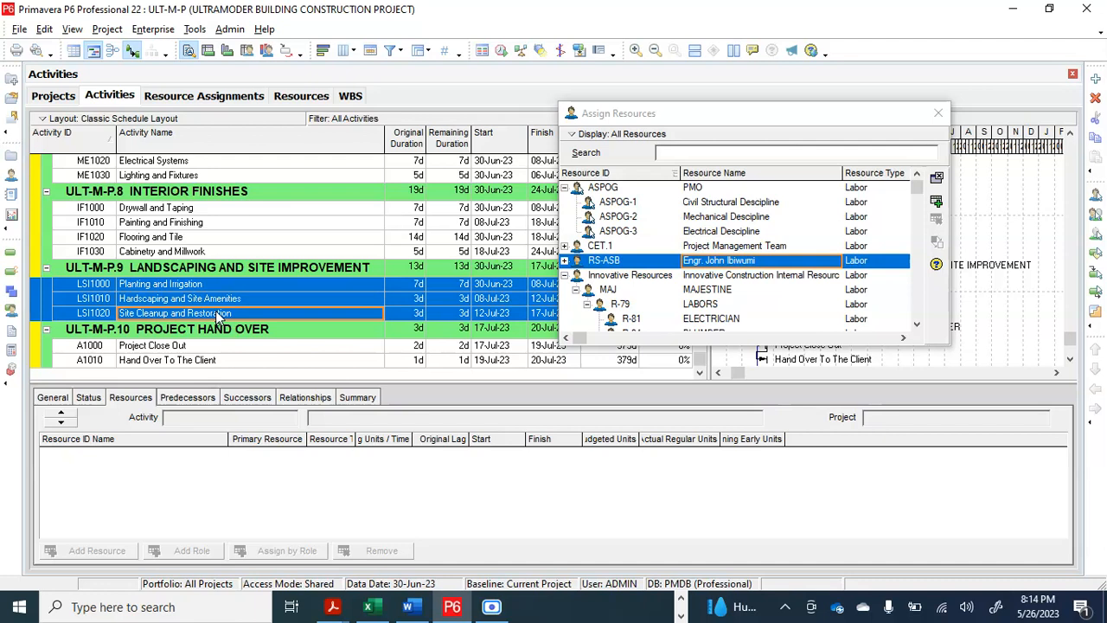
pyautogui.click(783, 270)
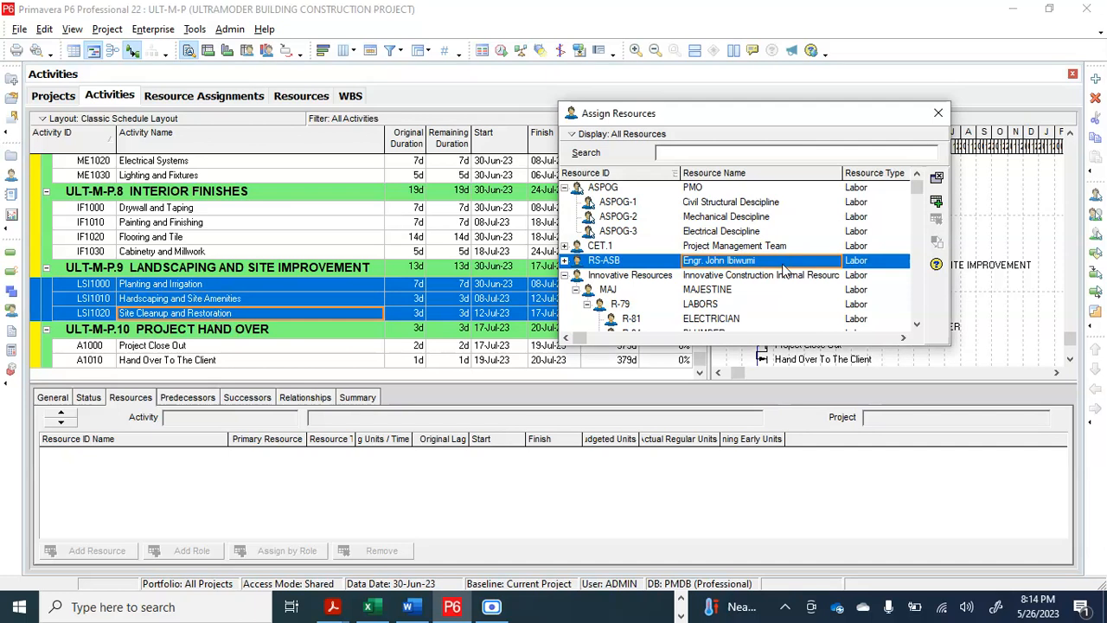
pyautogui.click(777, 205)
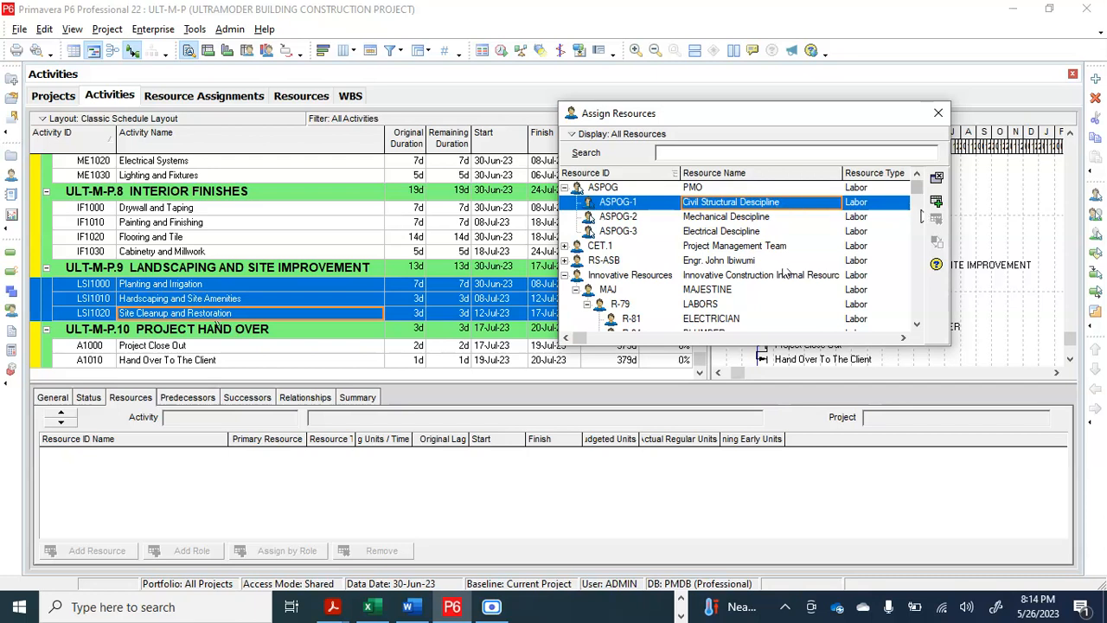
pyautogui.click(937, 204)
pyautogui.click(939, 208)
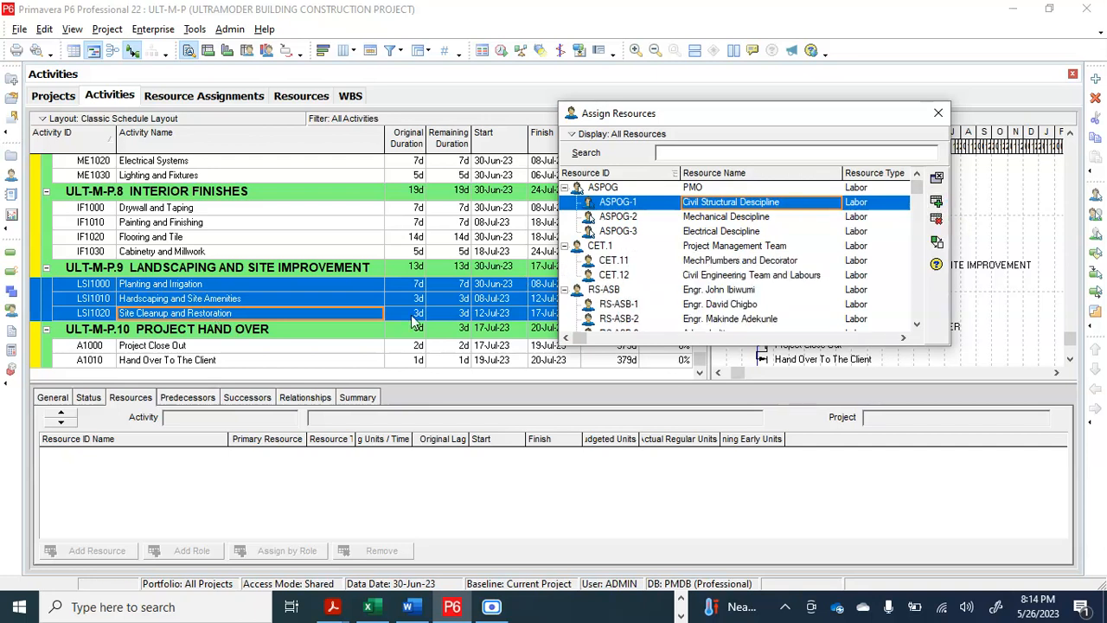
# Assign the ASPOG PMO resource to Project Close Out (A1000) and Hand Over To The Client (A1010)
pyautogui.click(277, 348)
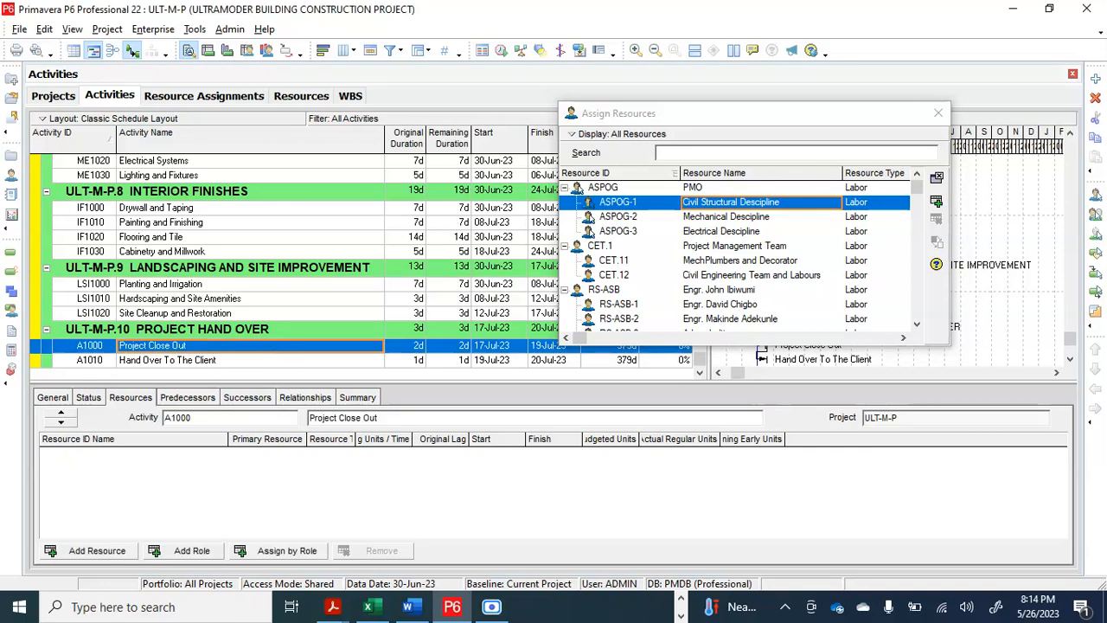
pyautogui.click(271, 359)
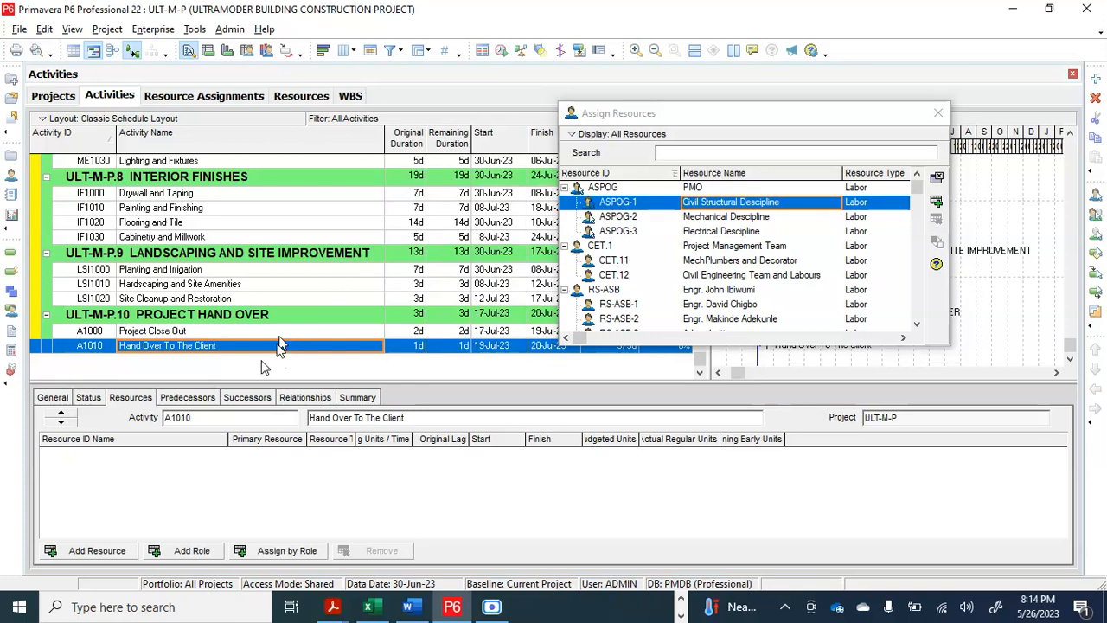
pyautogui.click(241, 334)
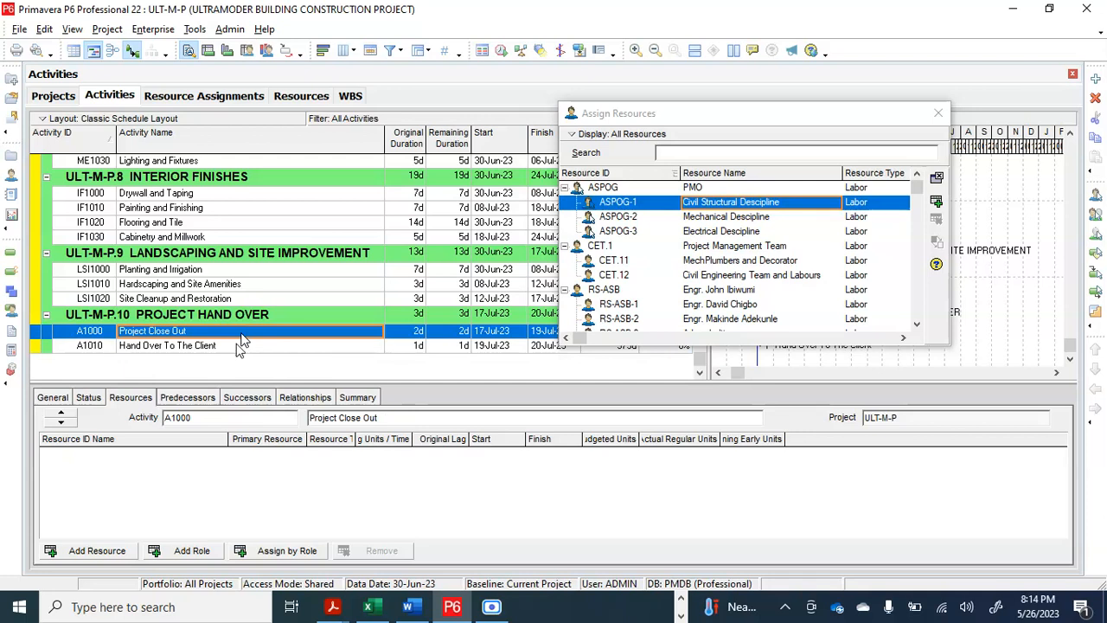
pyautogui.scroll(1, 236, 344)
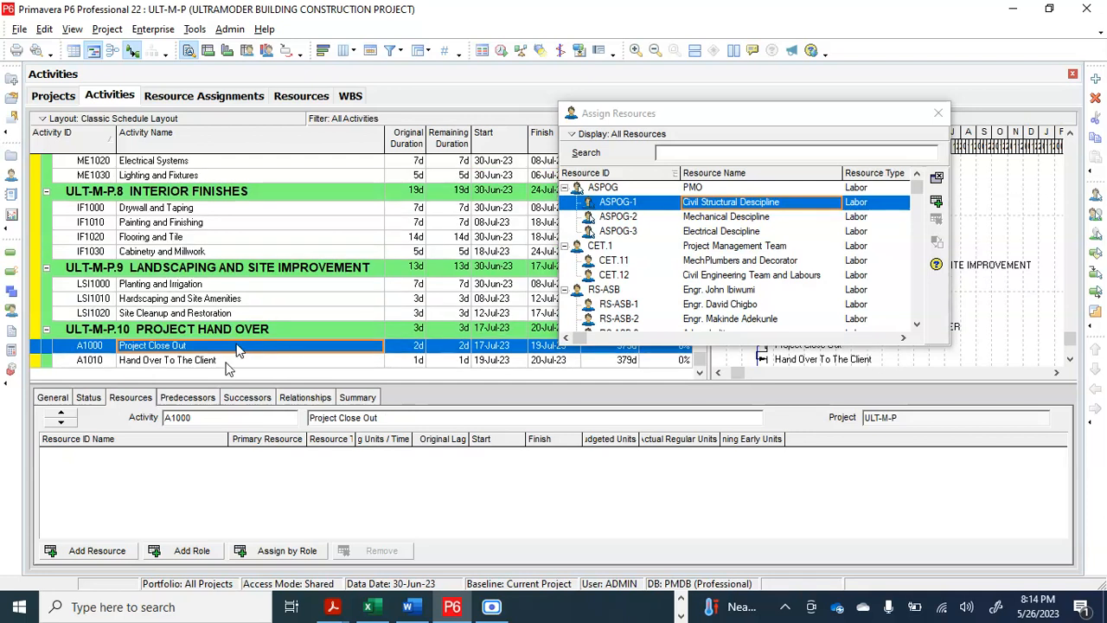
pyautogui.keyDown('shift'); pyautogui.click(226, 362); pyautogui.keyUp('shift')
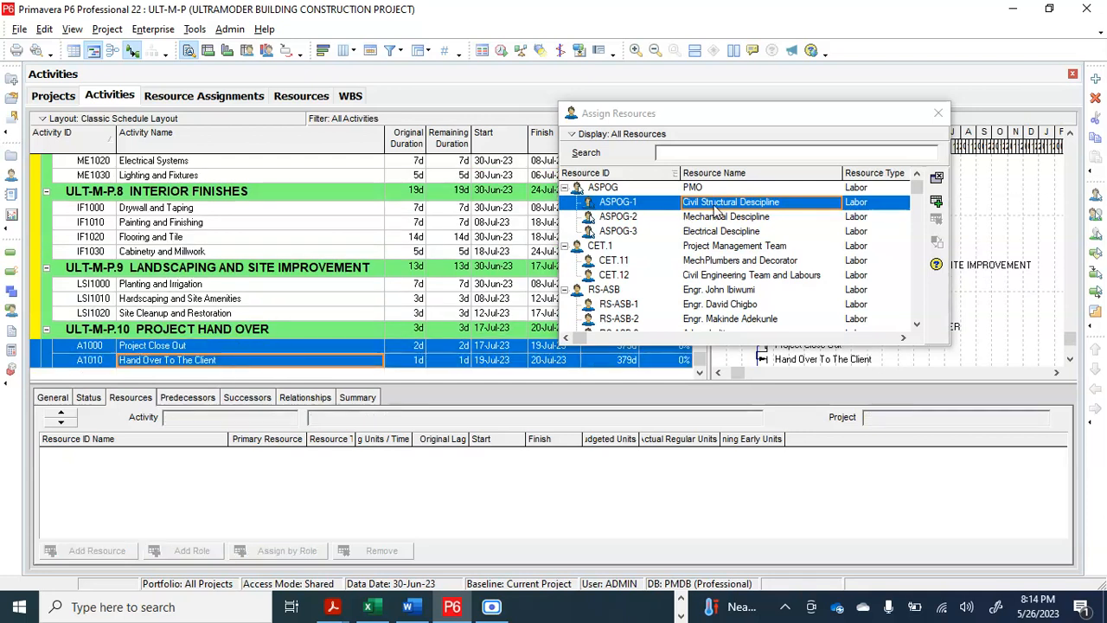
pyautogui.click(749, 254)
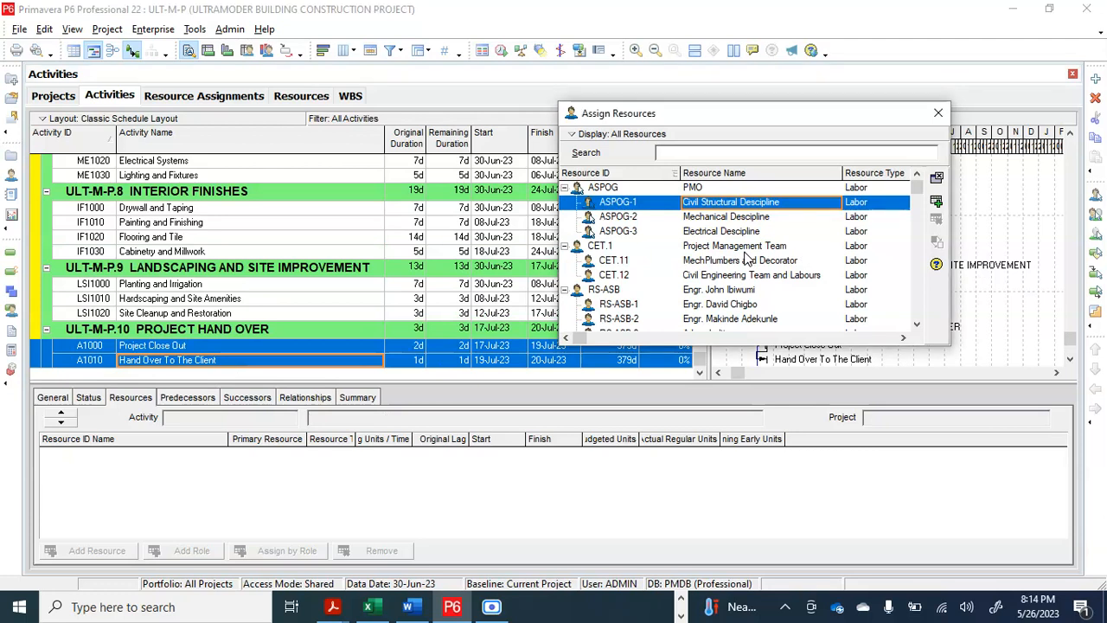
pyautogui.click(742, 190)
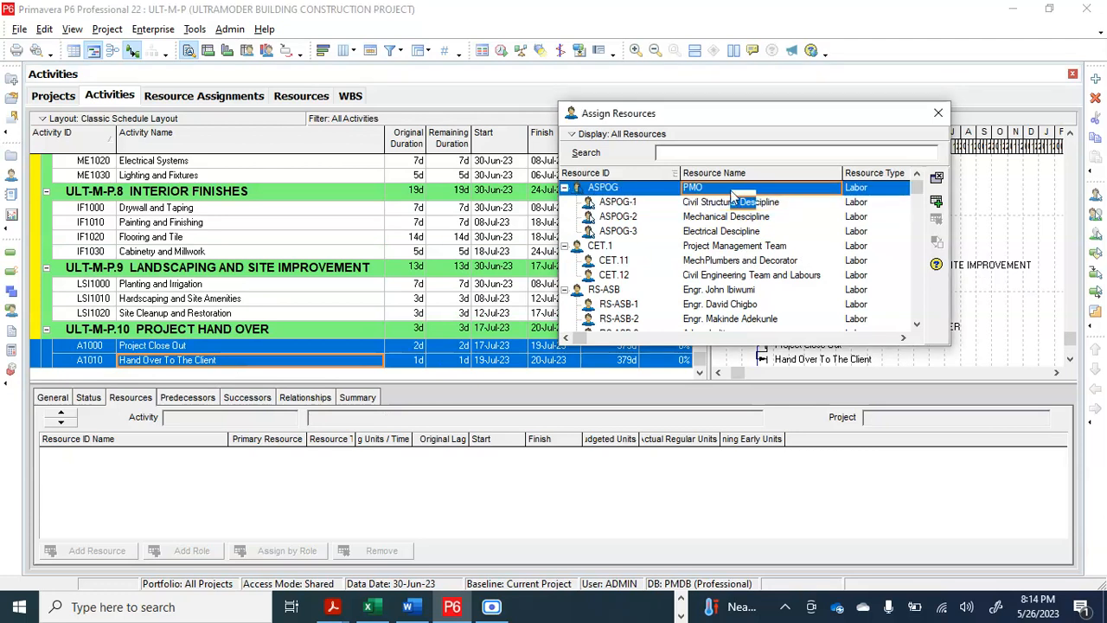
pyautogui.click(937, 202)
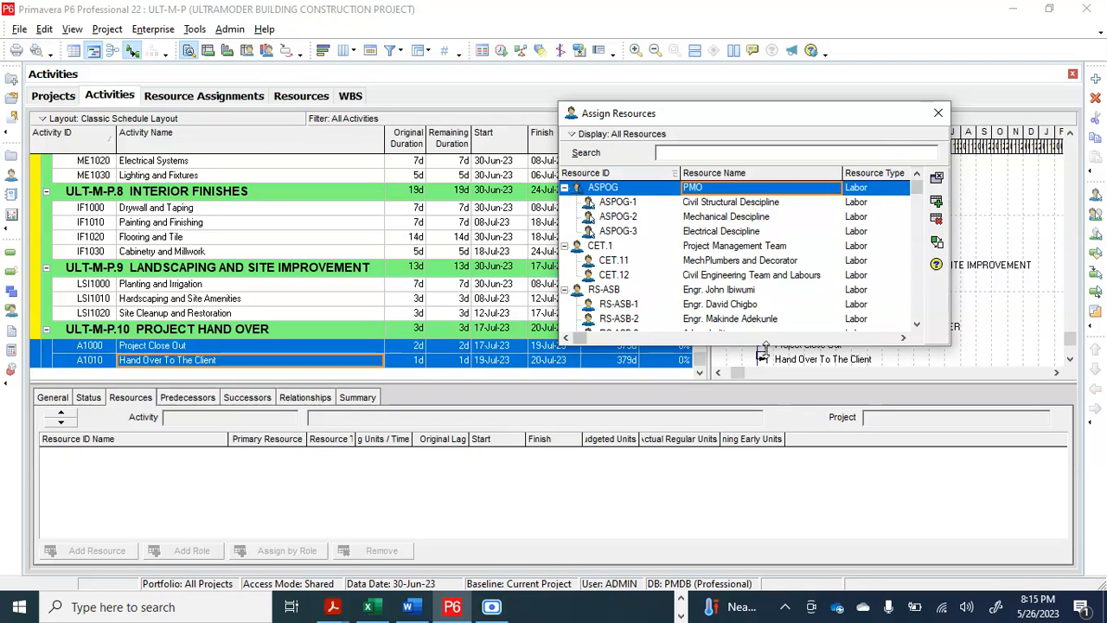
# Shorten and reposition the Assign Resources window to uncover more of the schedule, and sort the activities by original duration
pyautogui.moveTo(765, 345); pyautogui.dragTo(760, 265)
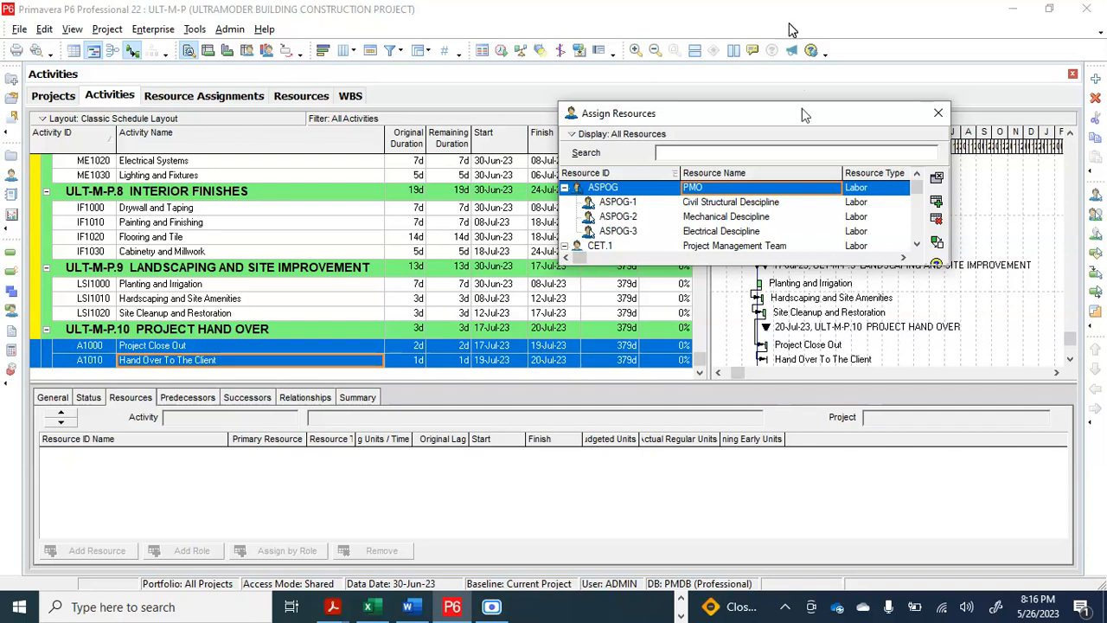
pyautogui.moveTo(803, 116); pyautogui.dragTo(757, 96)
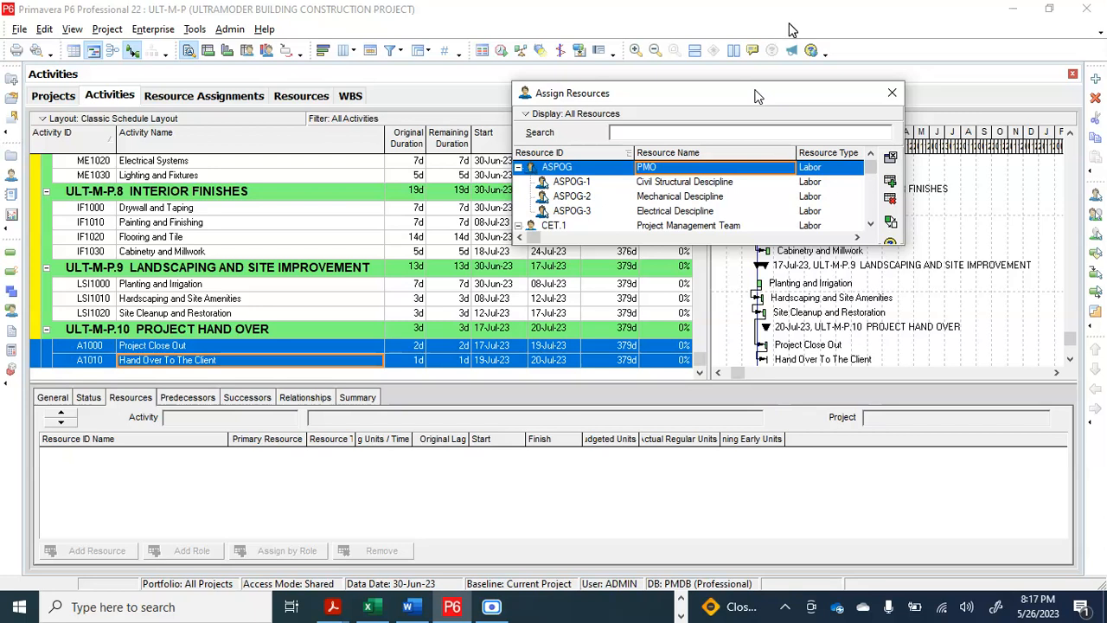
pyautogui.click(404, 139)
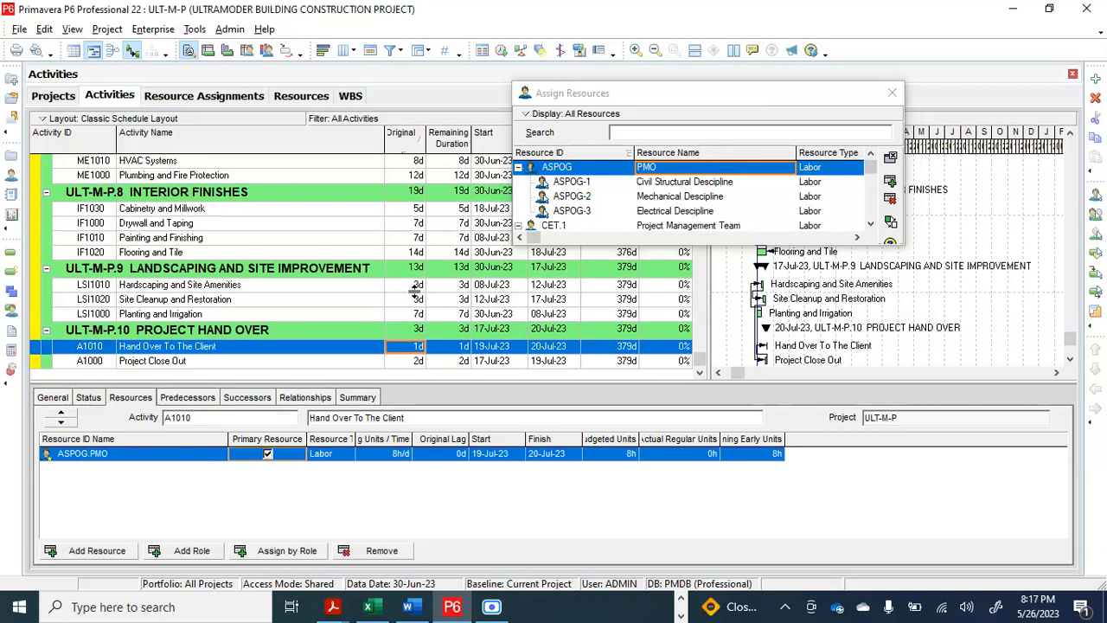
# Sort the activities by Activity ID again and close the Assign Resources window
pyautogui.scroll(5, 406, 200)
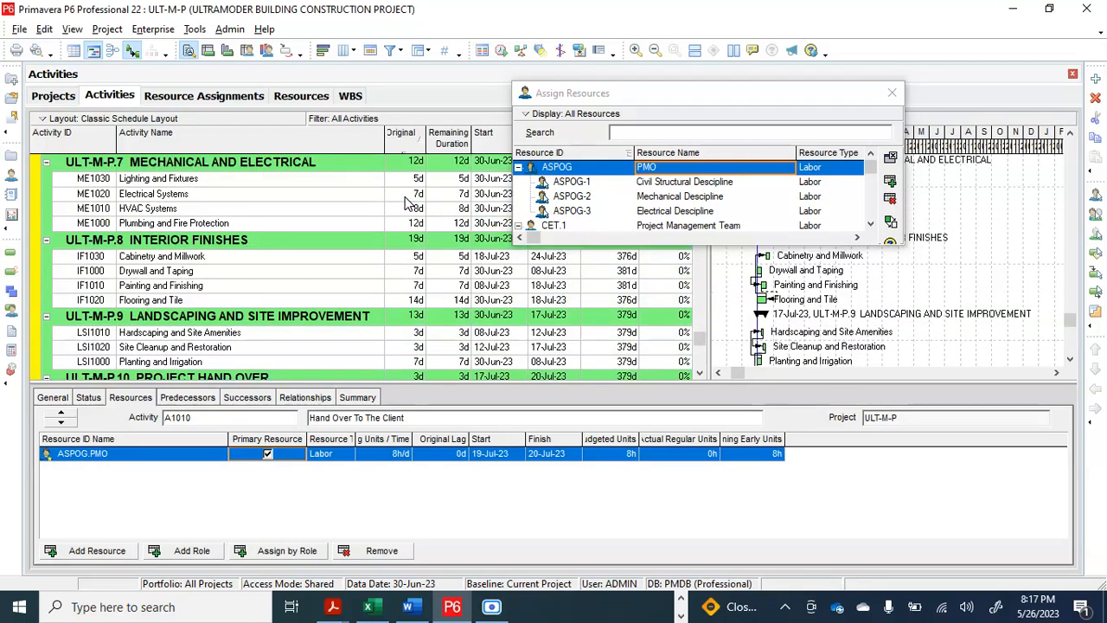
pyautogui.scroll(4, 406, 201)
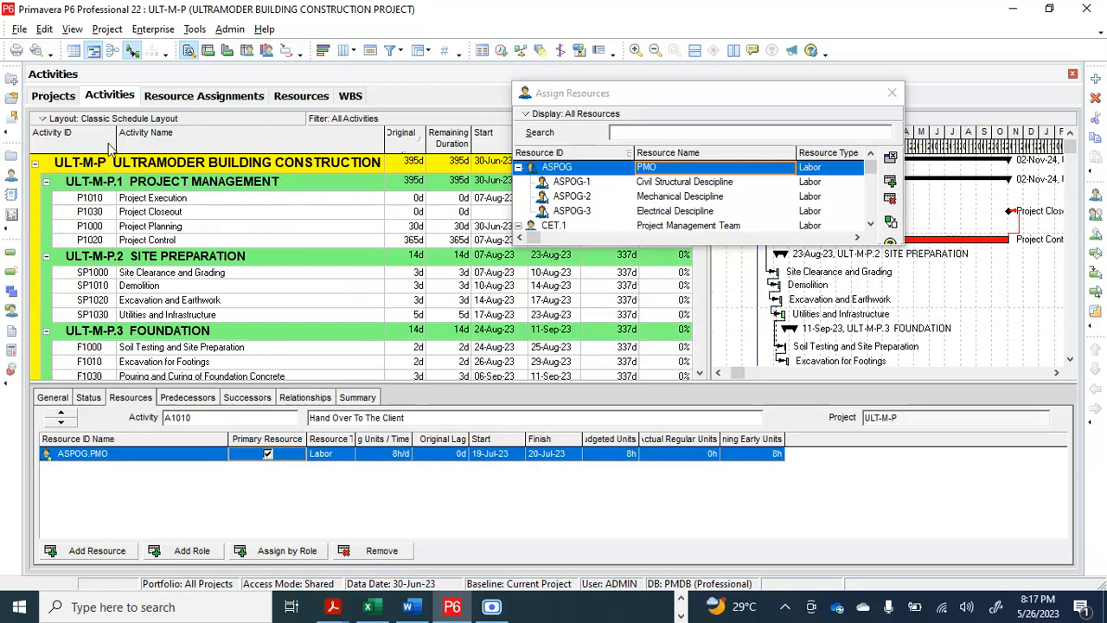
pyautogui.scroll(-15, 111, 149)
pyautogui.scroll(2, 121, 165)
pyautogui.scroll(12, 138, 184)
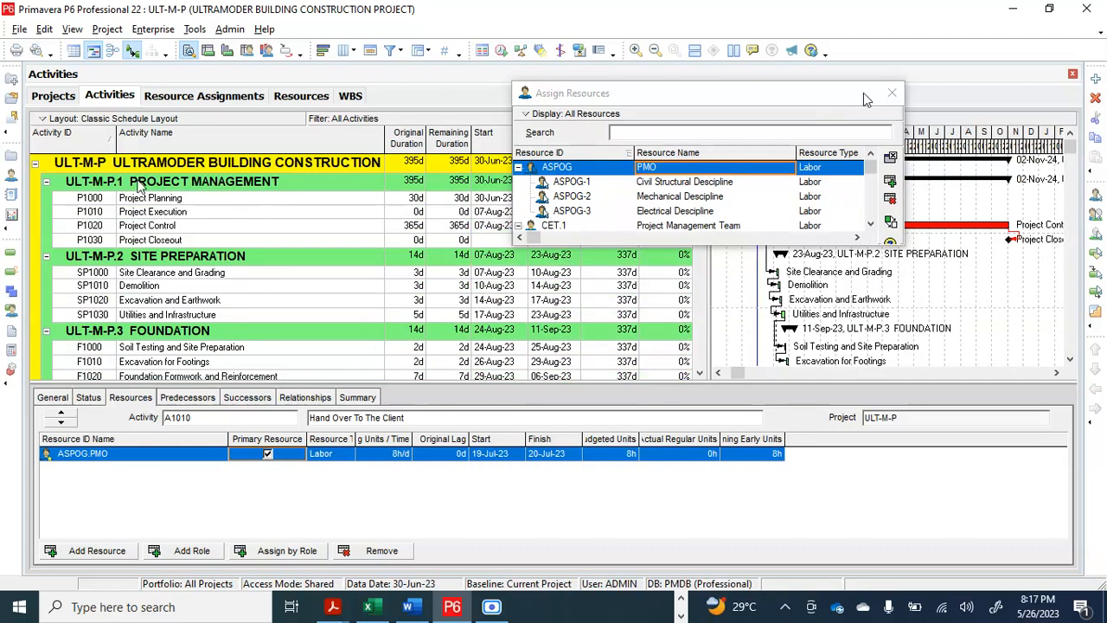
pyautogui.click(892, 93)
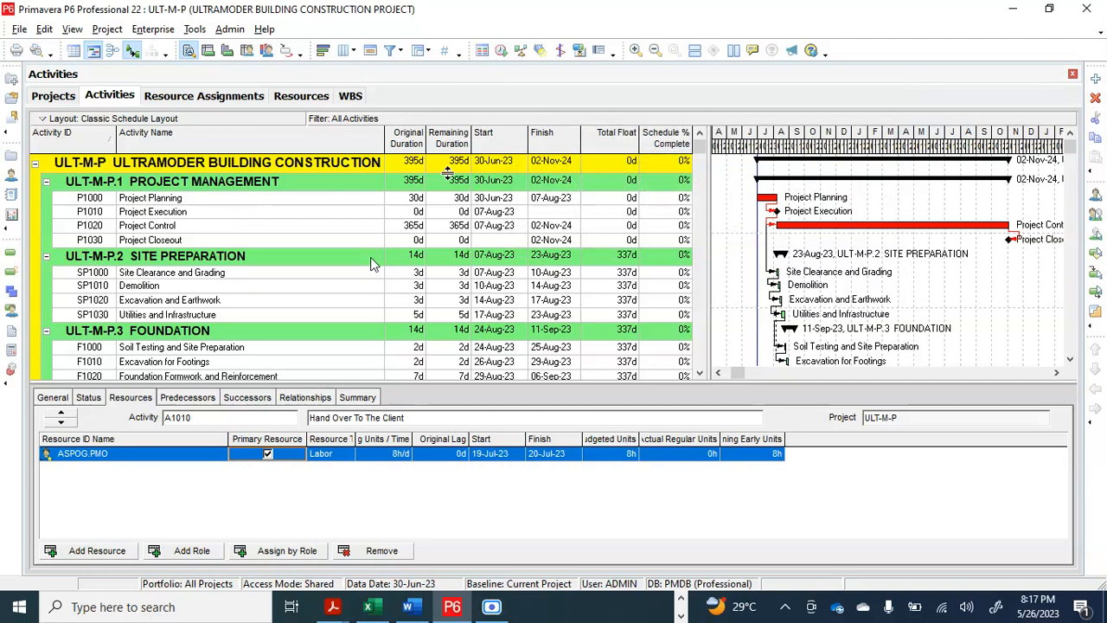
pyautogui.scroll(-1, 333, 335)
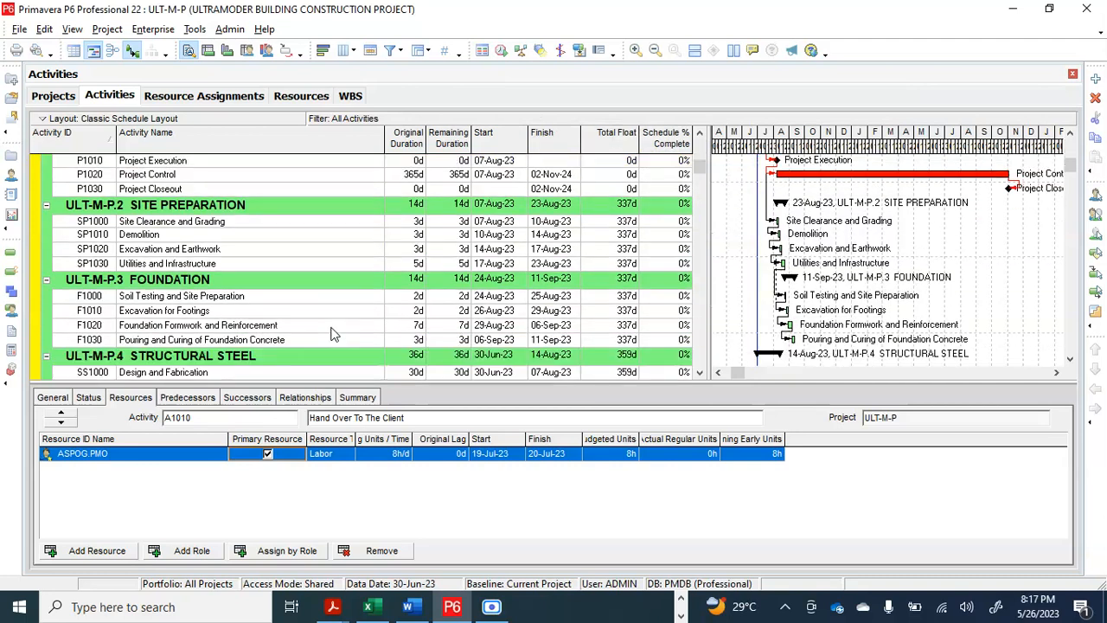
pyautogui.scroll(1, 333, 335)
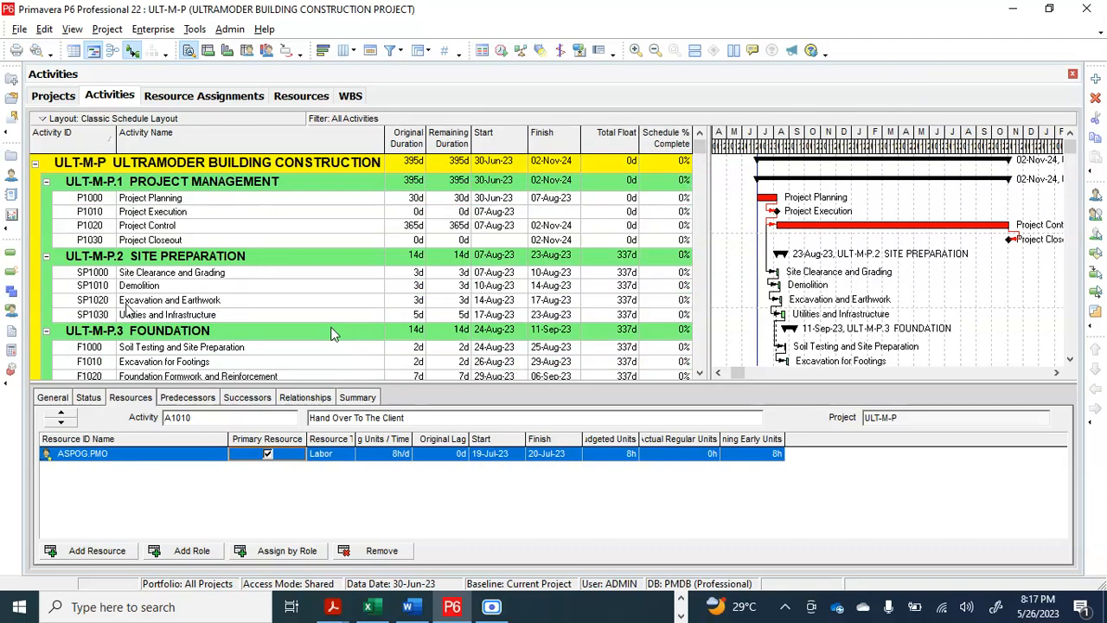
# Open the project's resource assignments and examine which activities are grouped under PMO and Civil Structural Descipline
pyautogui.click(11, 317)
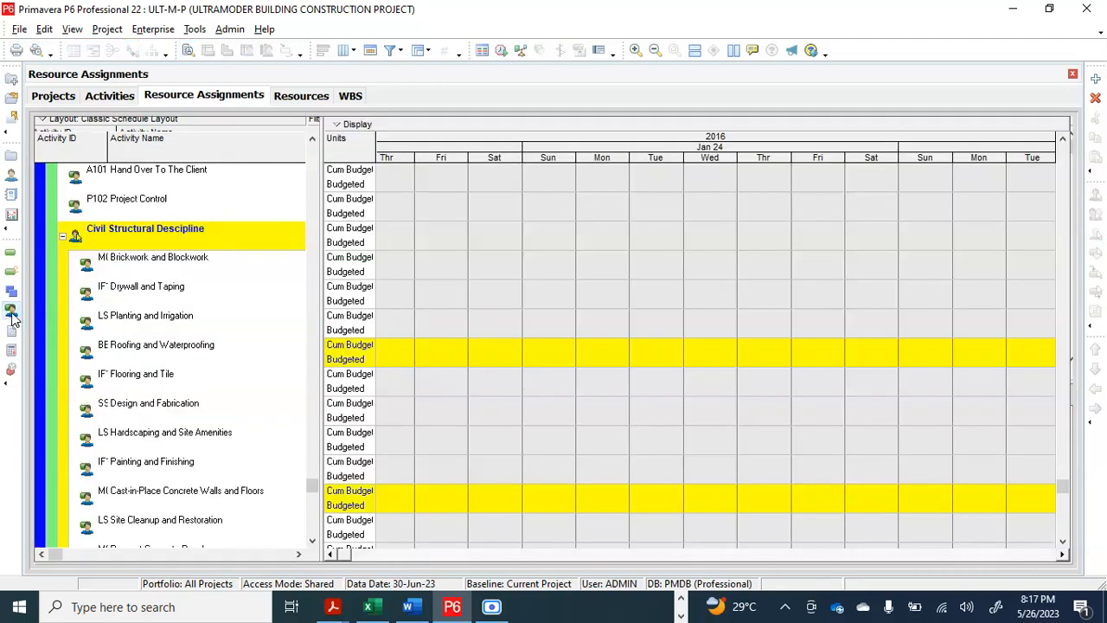
pyautogui.scroll(7, 378, 313)
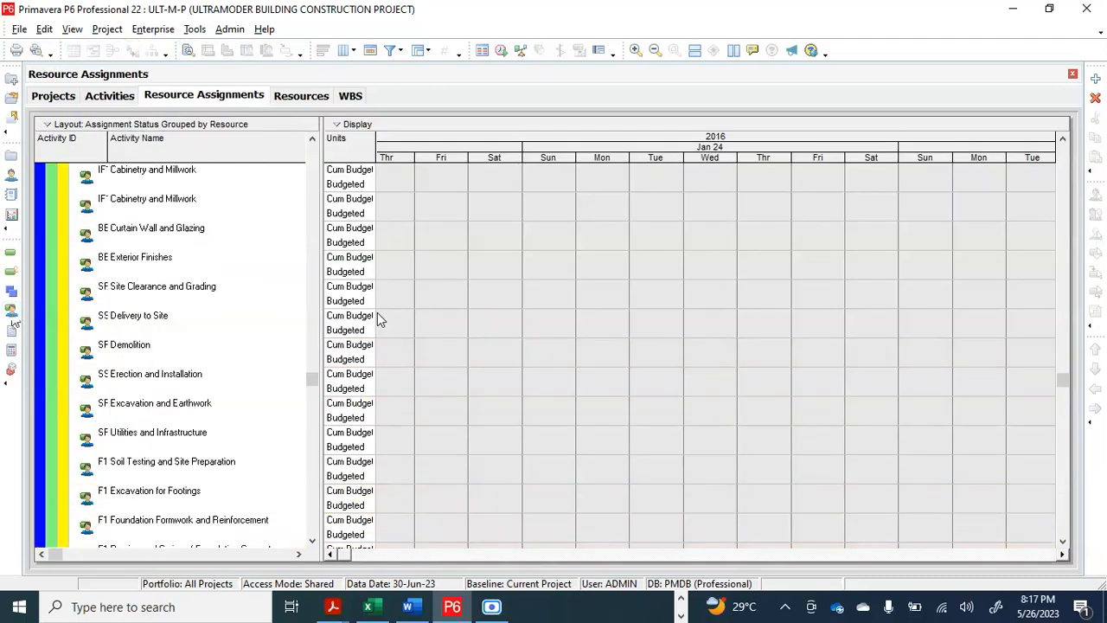
pyautogui.scroll(1, 379, 319)
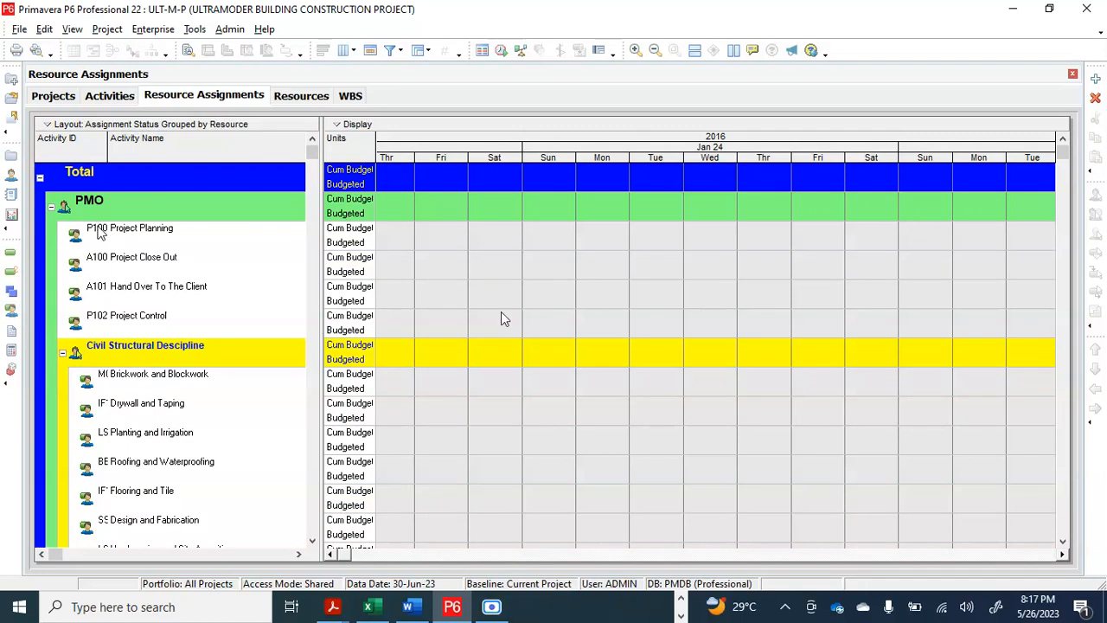
pyautogui.scroll(-2, 102, 232)
pyautogui.scroll(-1, 152, 230)
pyautogui.scroll(2, 152, 228)
pyautogui.scroll(-1, 117, 285)
pyautogui.scroll(-3, 117, 285)
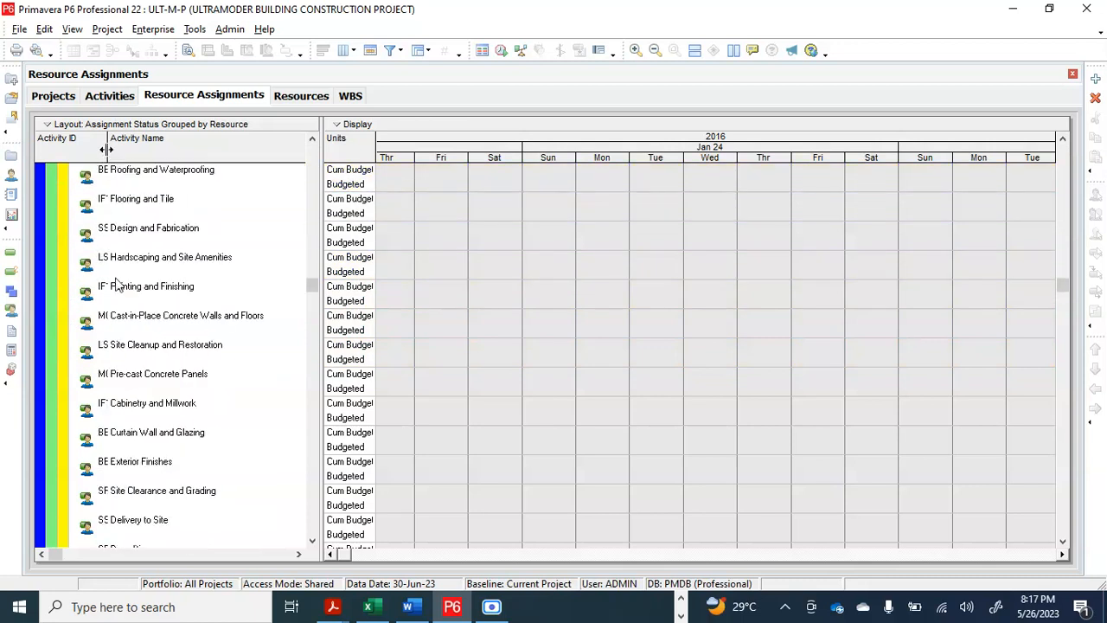
# Widen the Activity ID column of the resource assignments so that the full activity IDs can be read
pyautogui.moveTo(107, 154); pyautogui.dragTo(132, 153)
pyautogui.scroll(-2, 173, 307)
pyautogui.scroll(-3, 172, 303)
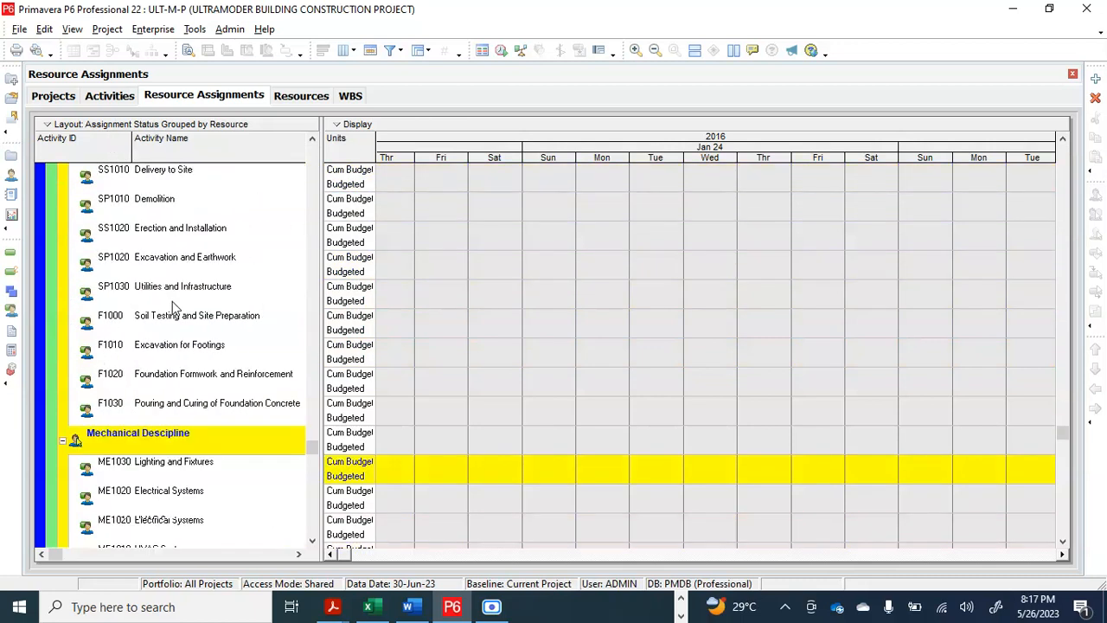
pyautogui.scroll(-2, 144, 403)
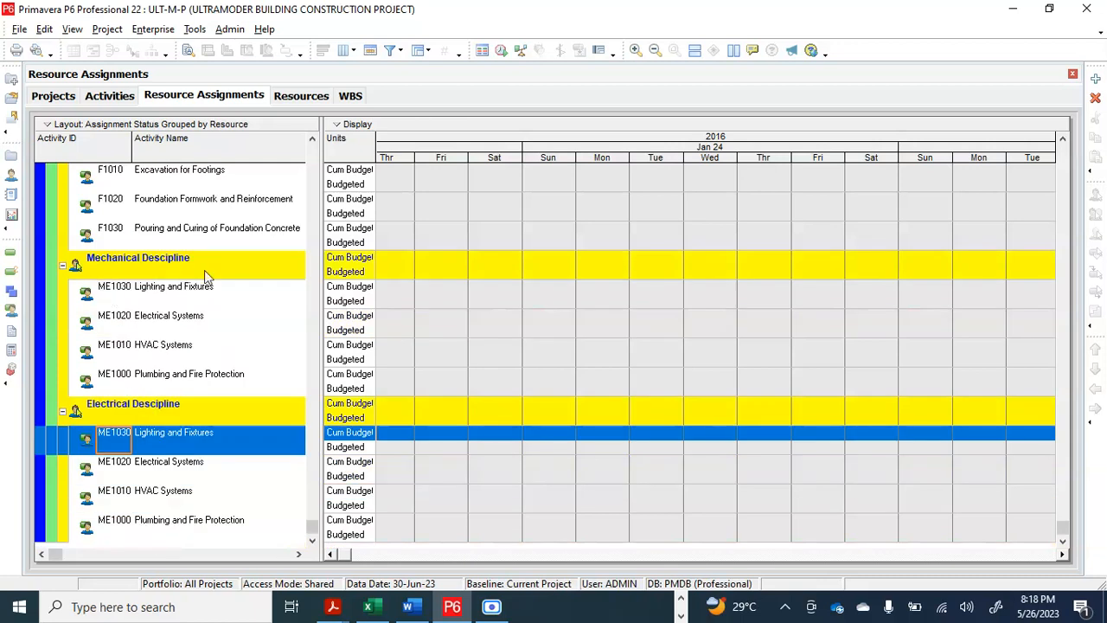
# Compare the four mechanical and electrical activities, ME1000 to ME1030, listed under both Mechanical Descipline and Electrical Descipline
pyautogui.click(187, 294)
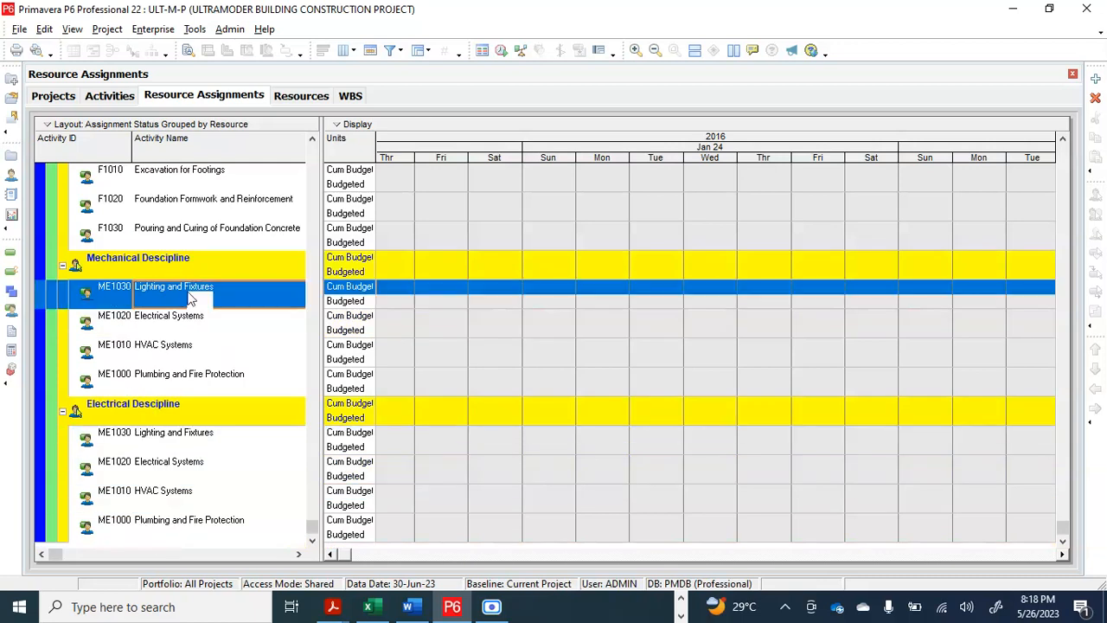
pyautogui.click(166, 320)
pyautogui.click(160, 351)
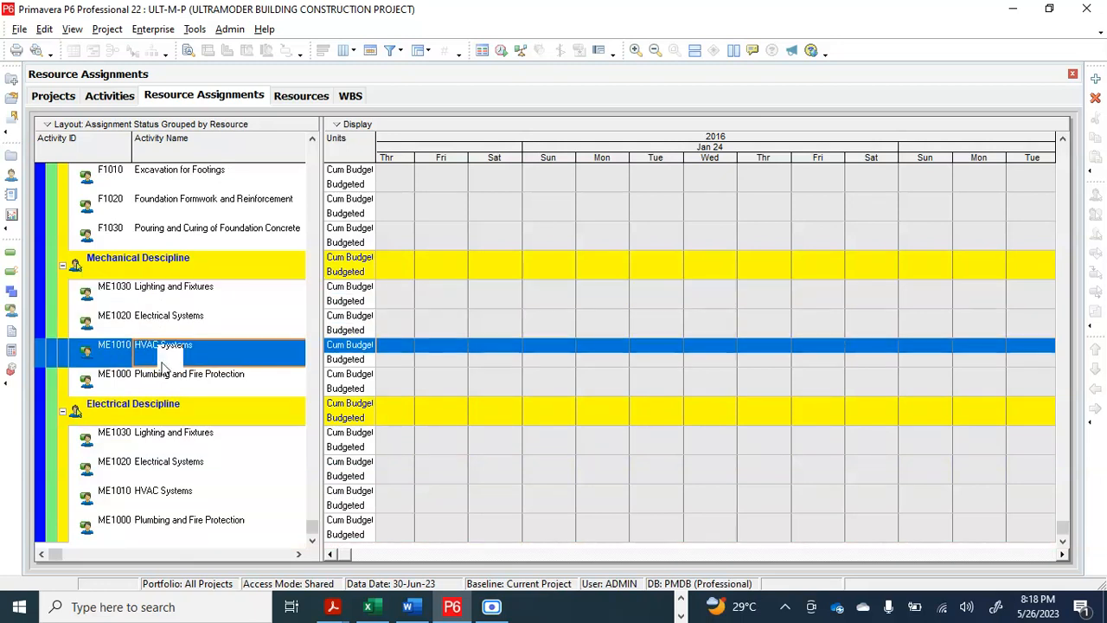
pyautogui.click(166, 381)
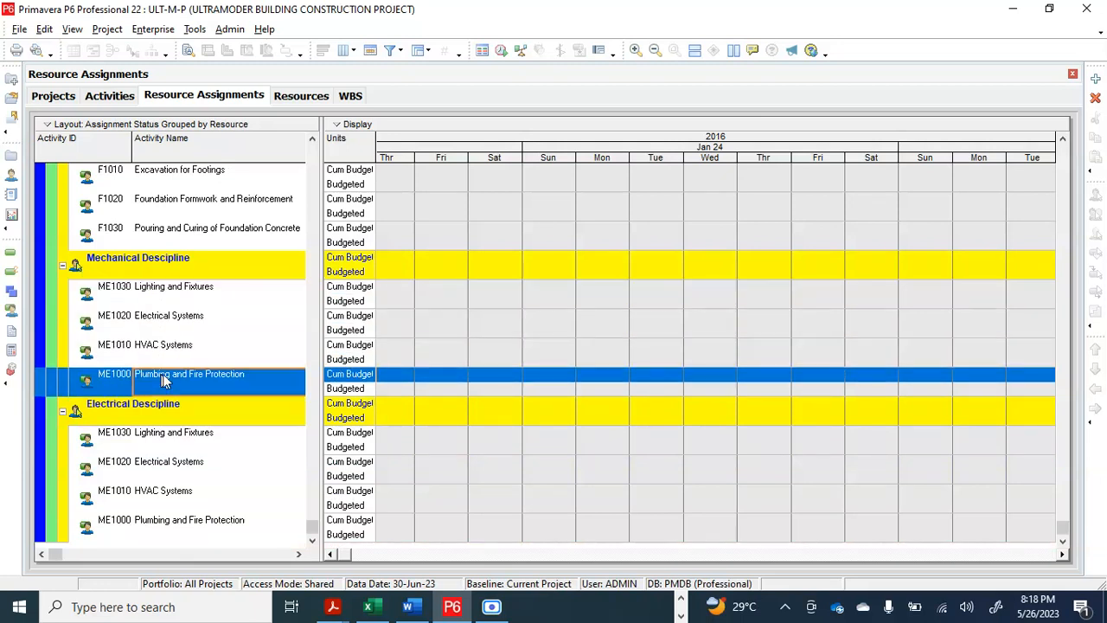
pyautogui.click(157, 435)
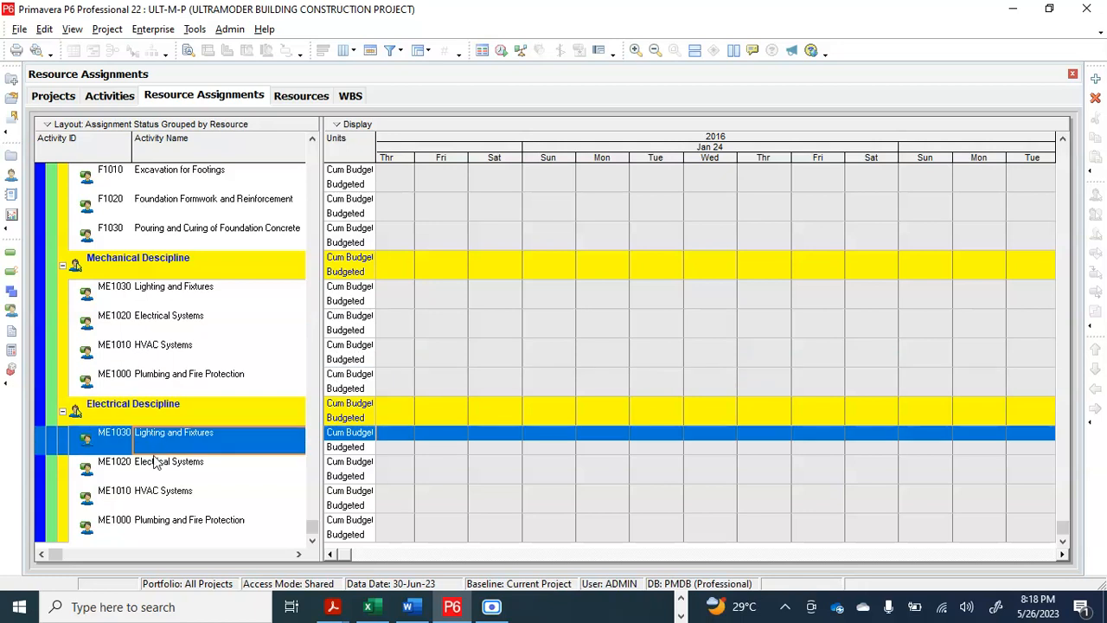
pyautogui.click(156, 464)
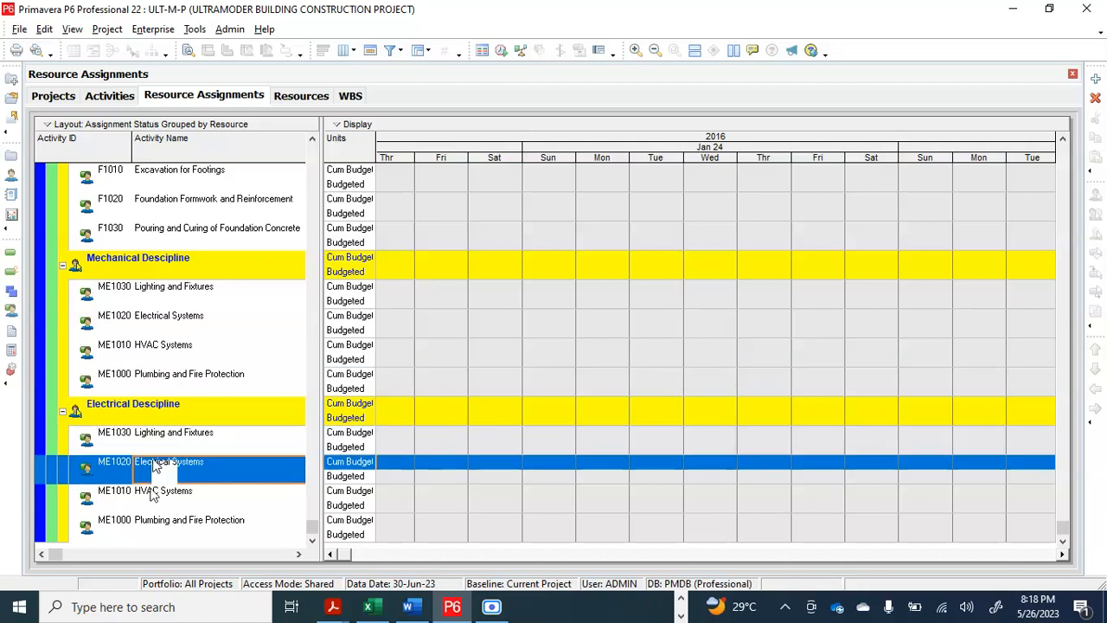
pyautogui.click(152, 493)
pyautogui.click(159, 524)
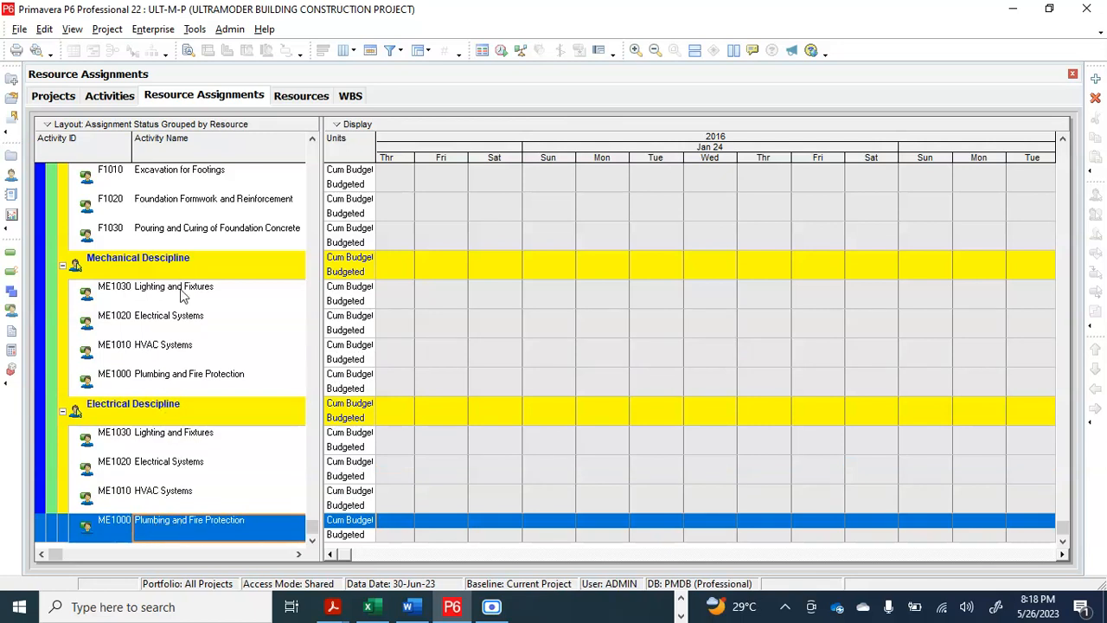
pyautogui.scroll(4, 177, 311)
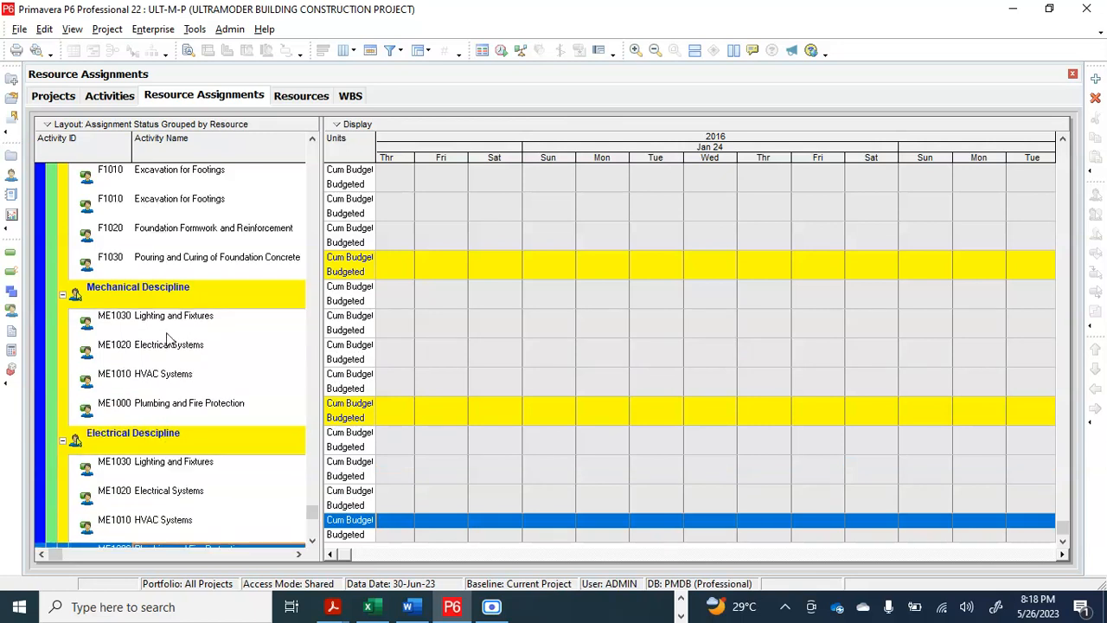
pyautogui.scroll(-2, 169, 337)
pyautogui.scroll(-2, 169, 337)
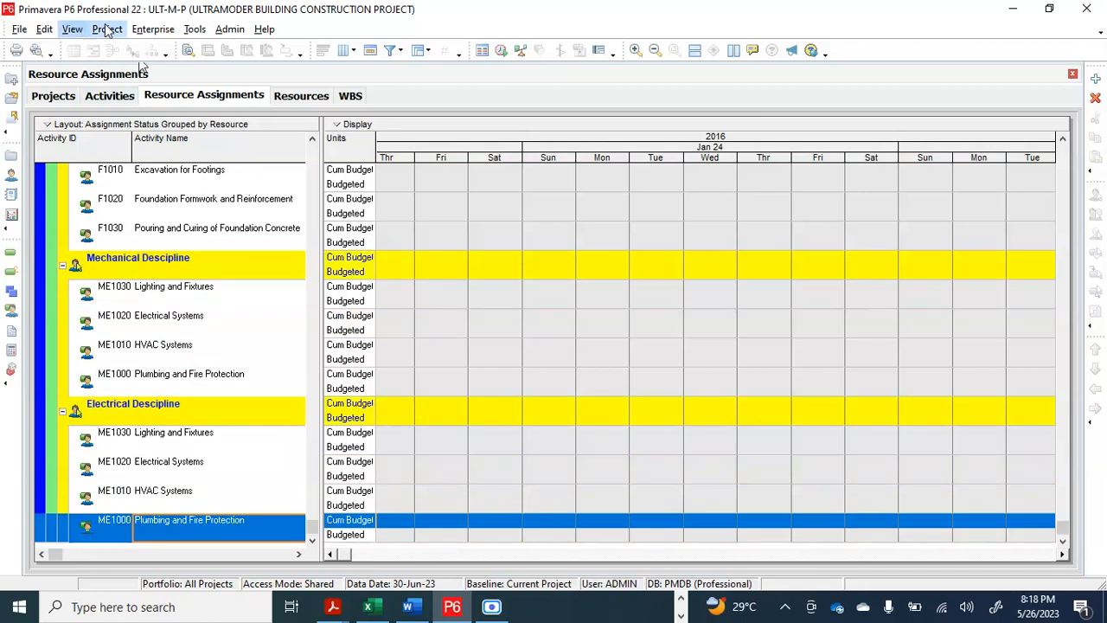
# Return to the activities and remove the ASPOG-2 Mechanical Descipline assignment from Electrical Systems (ME1020)
pyautogui.click(104, 95)
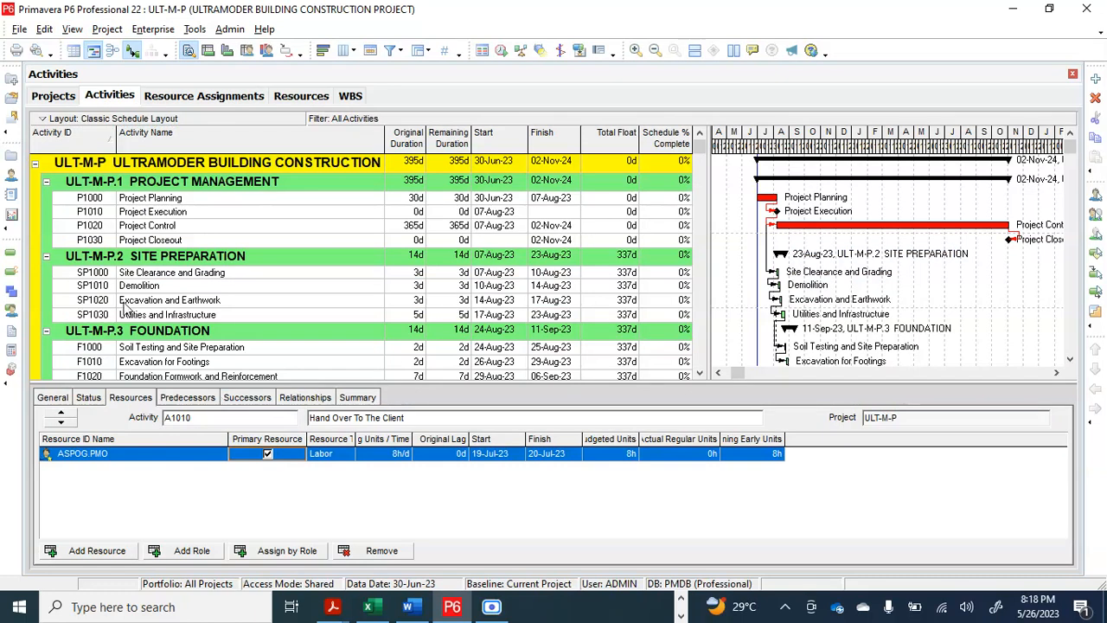
pyautogui.scroll(-10, 125, 305)
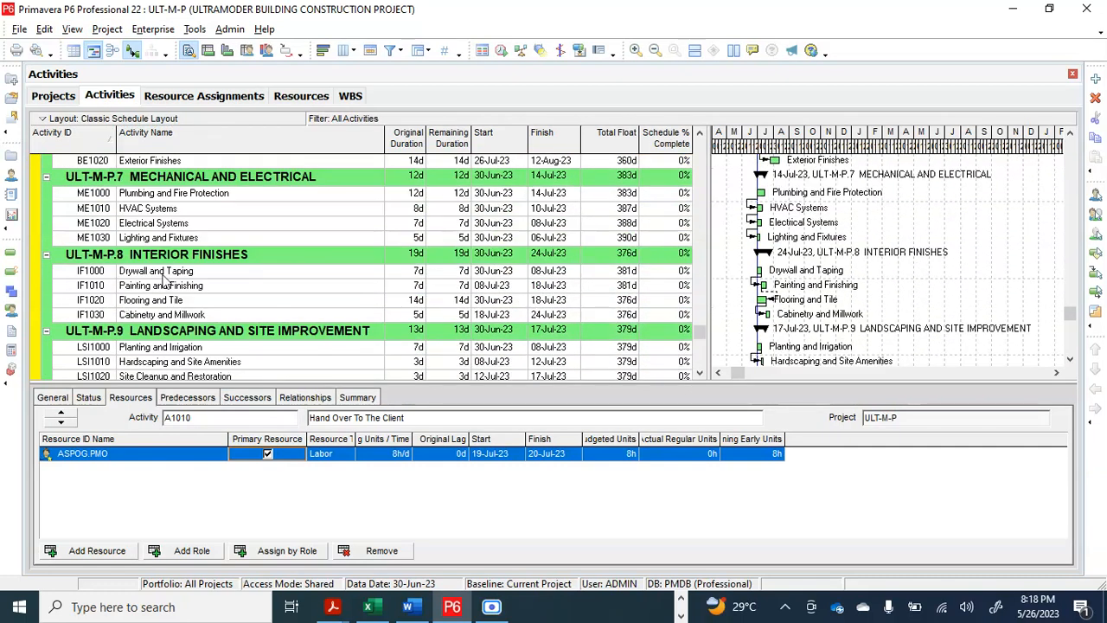
pyautogui.click(183, 225)
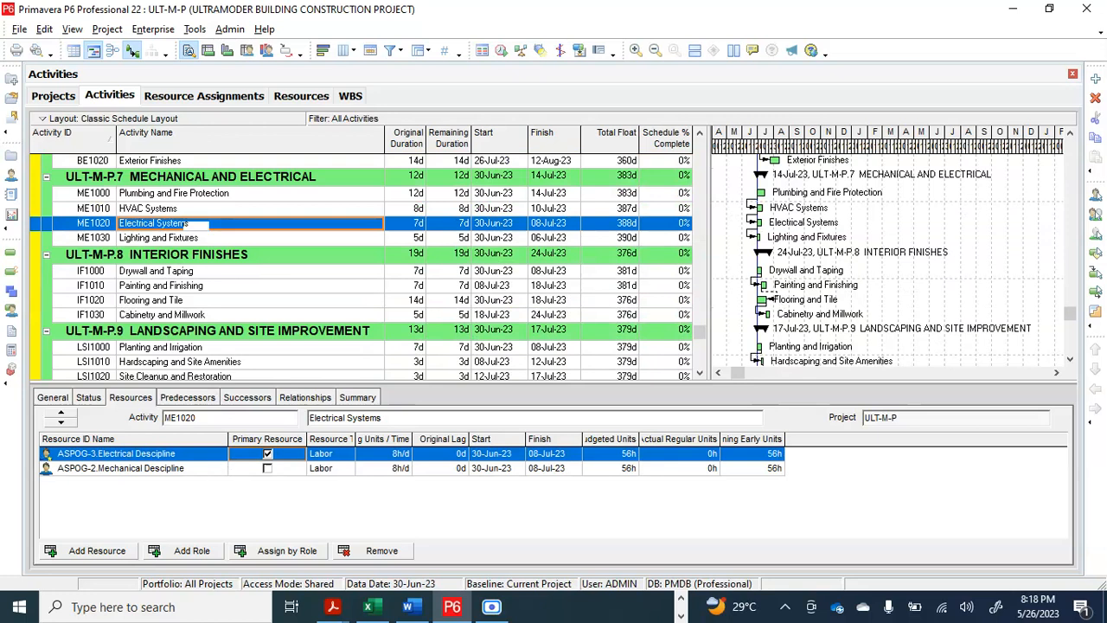
pyautogui.click(246, 468)
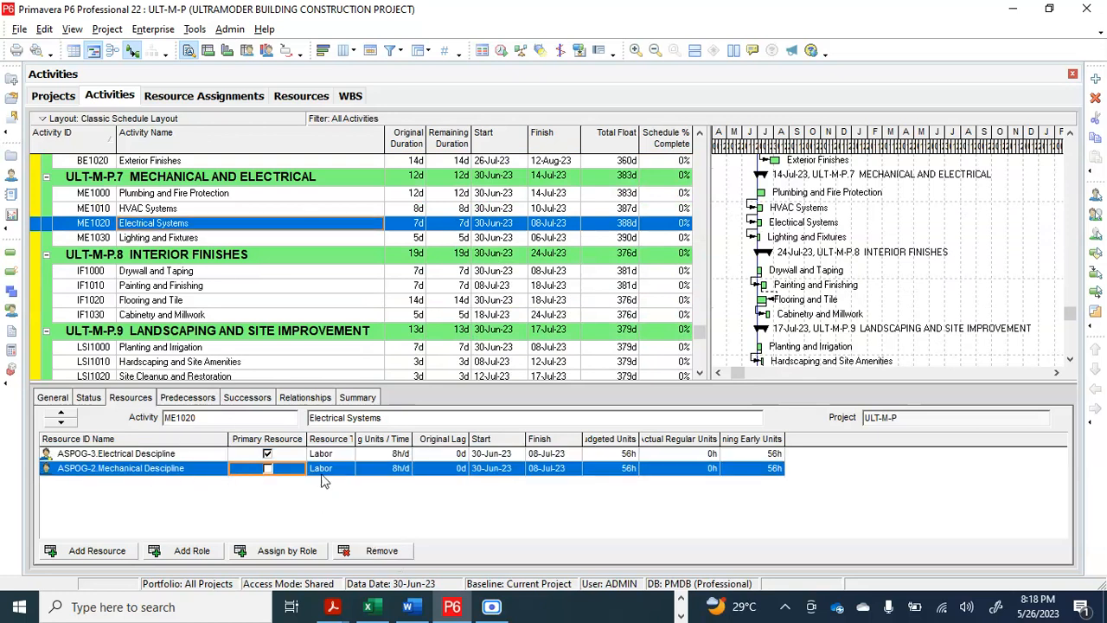
pyautogui.click(382, 551)
pyautogui.click(510, 329)
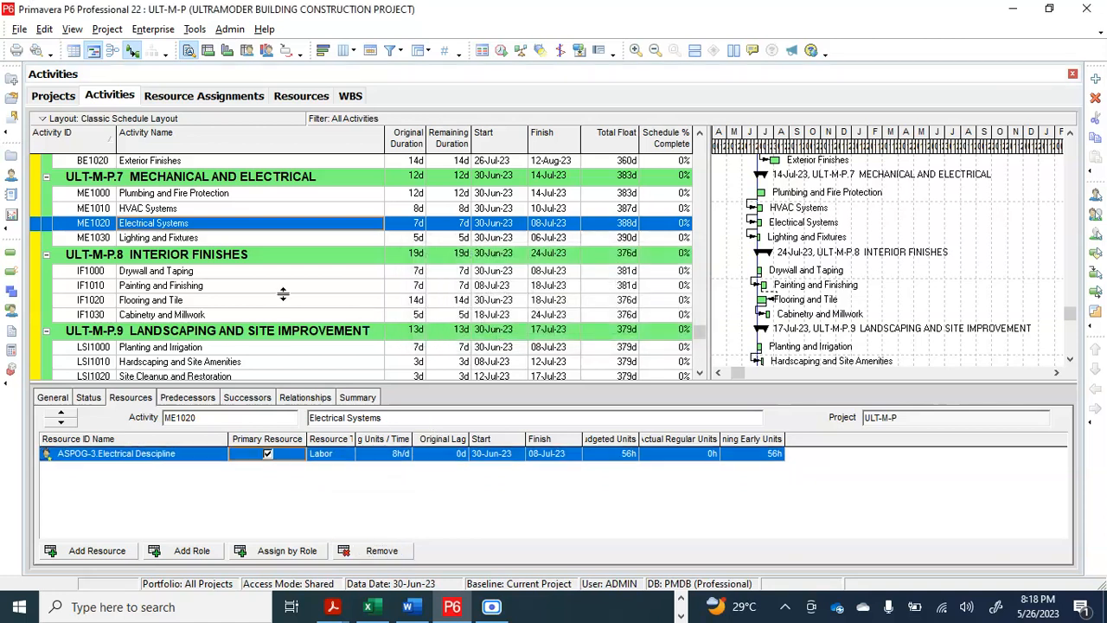
# Remove the ASPOG-2 Mechanical Descipline assignment from Lighting and Fixtures (ME1030)
pyautogui.click(180, 240)
pyautogui.click(319, 472)
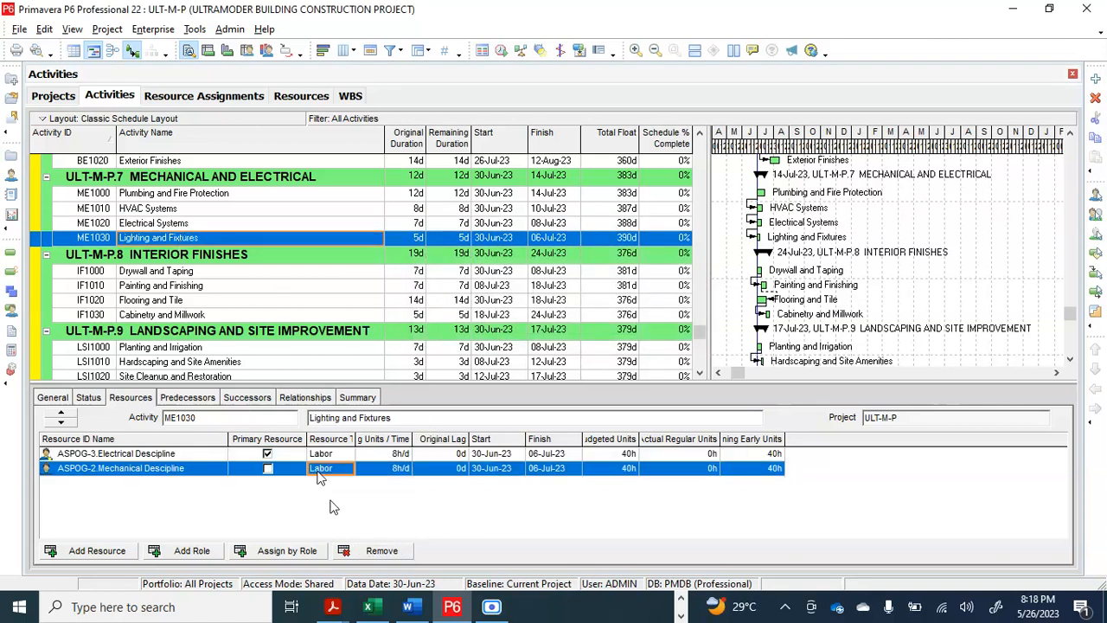
pyautogui.click(378, 550)
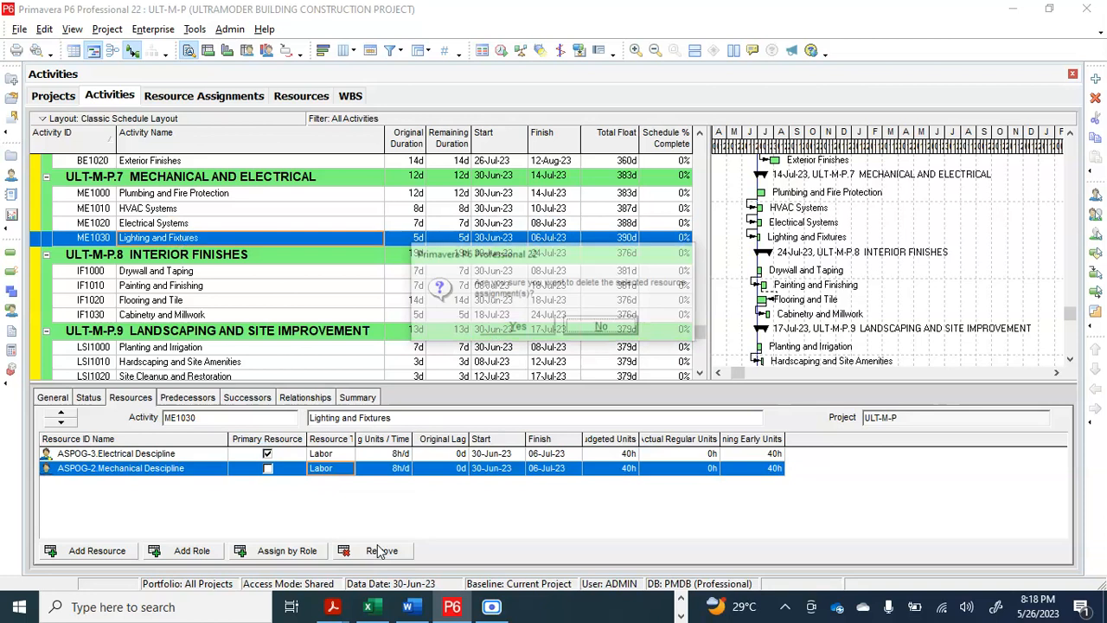
pyautogui.click(518, 327)
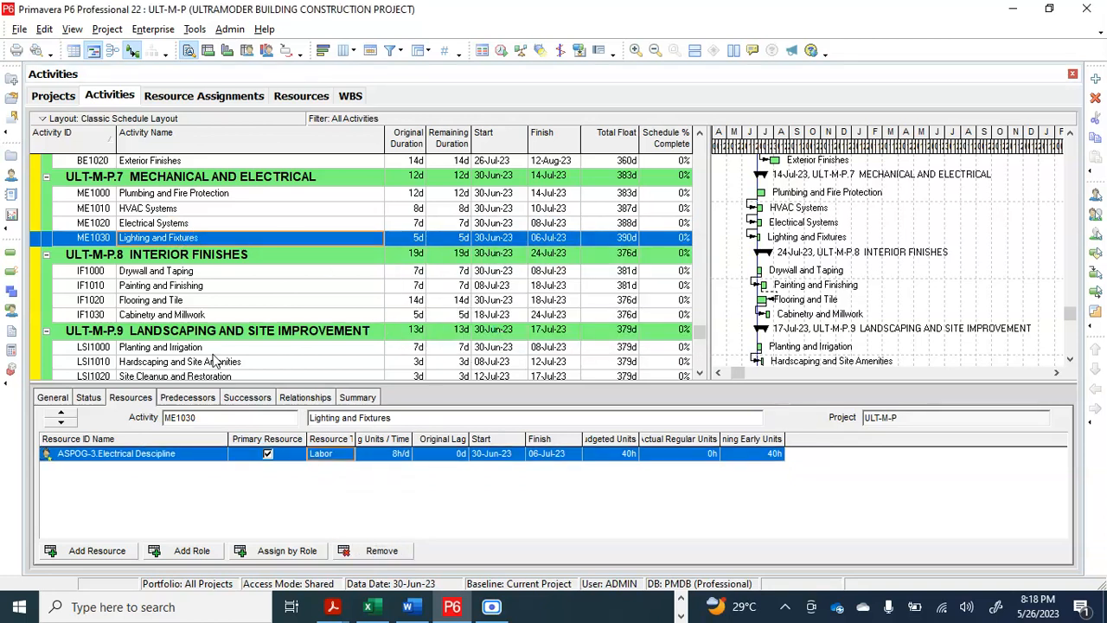
# Remove the ASPOG-3 Electrical Descipline assignment from HVAC Systems (ME1010) and from Plumbing and Fire Protection (ME1000)
pyautogui.click(182, 211)
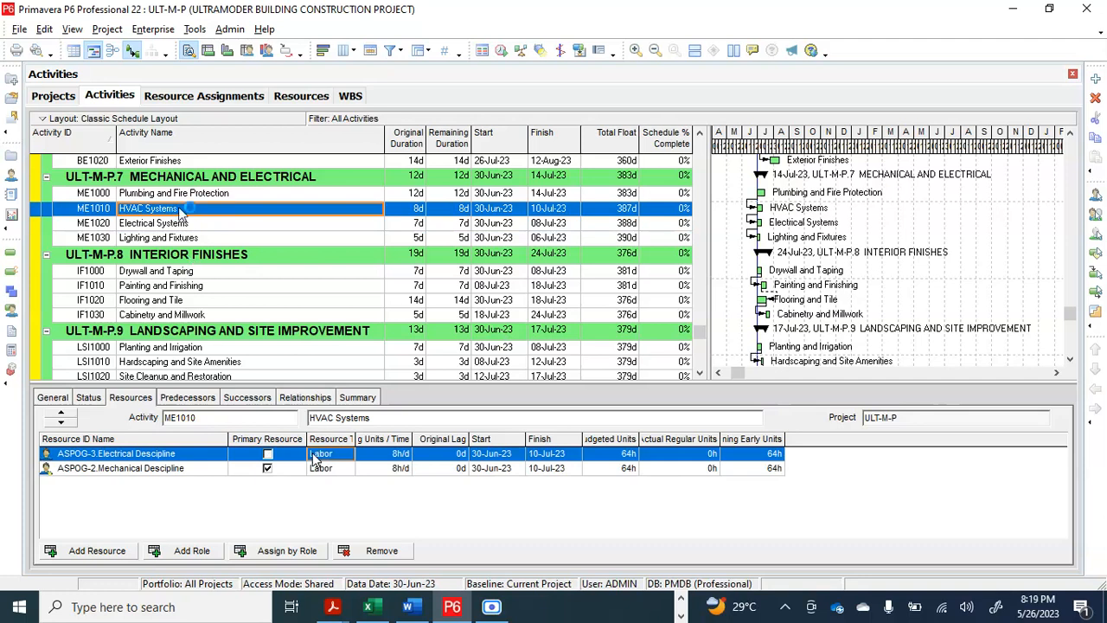
pyautogui.click(389, 554)
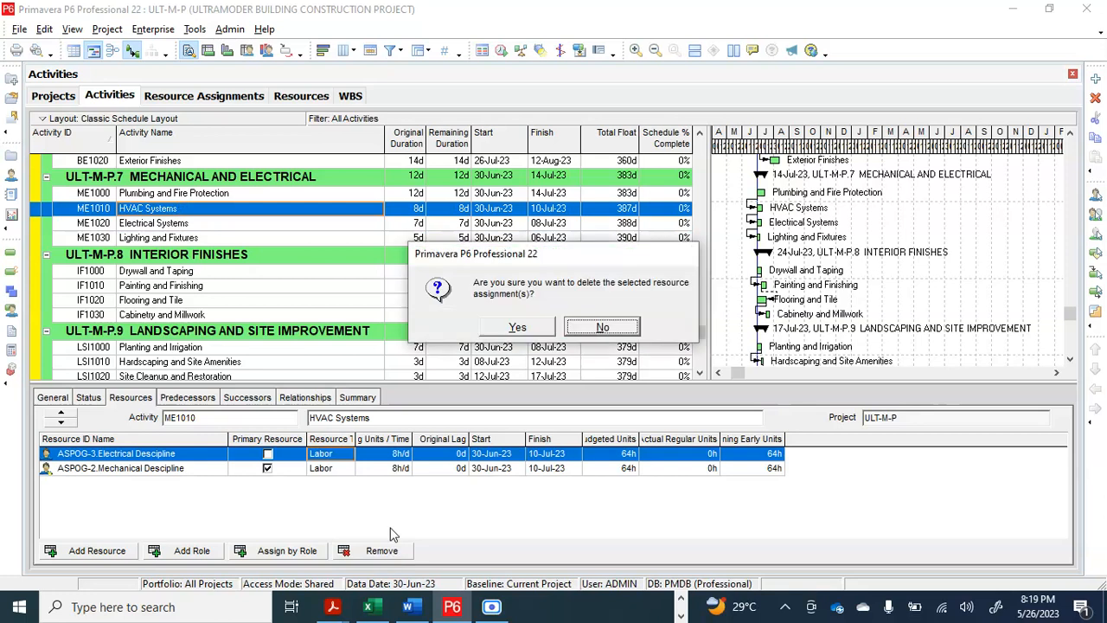
pyautogui.click(521, 333)
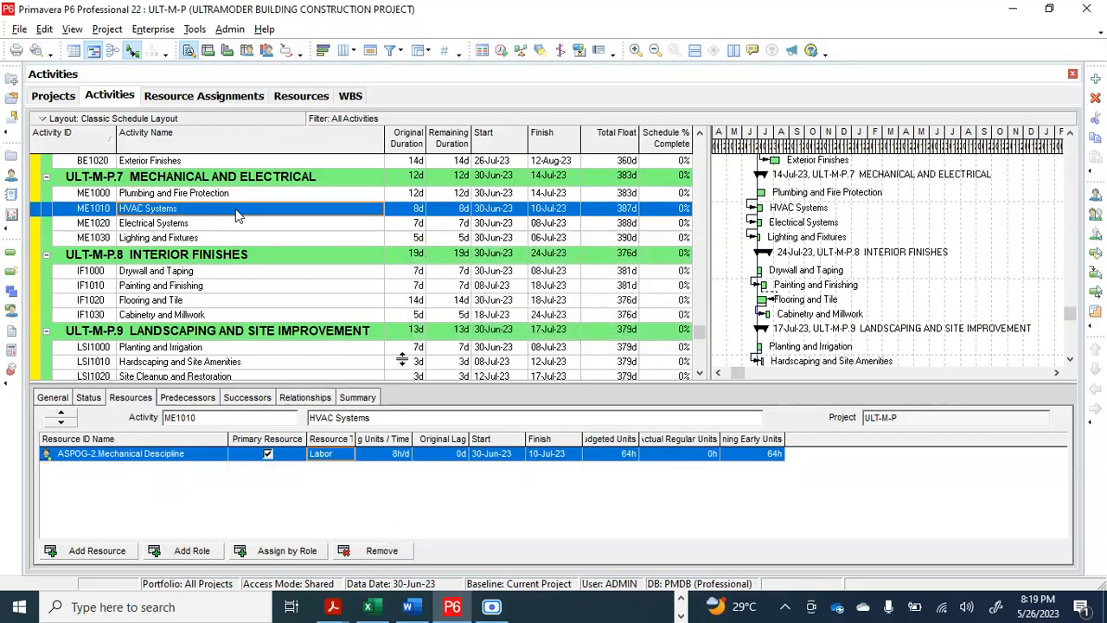
pyautogui.click(235, 195)
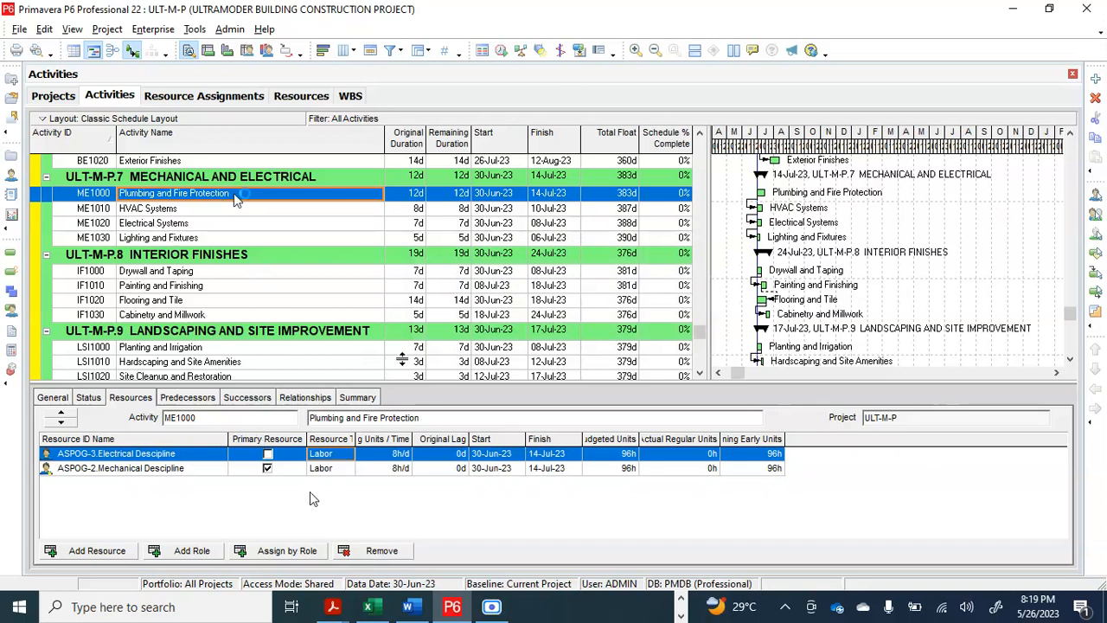
pyautogui.click(382, 551)
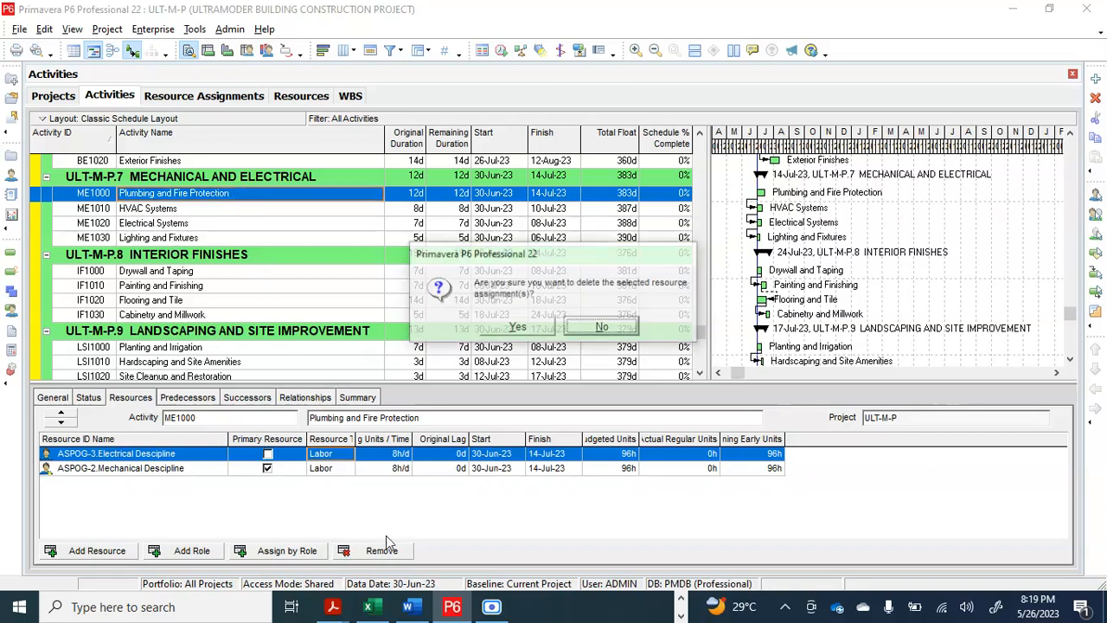
pyautogui.click(506, 327)
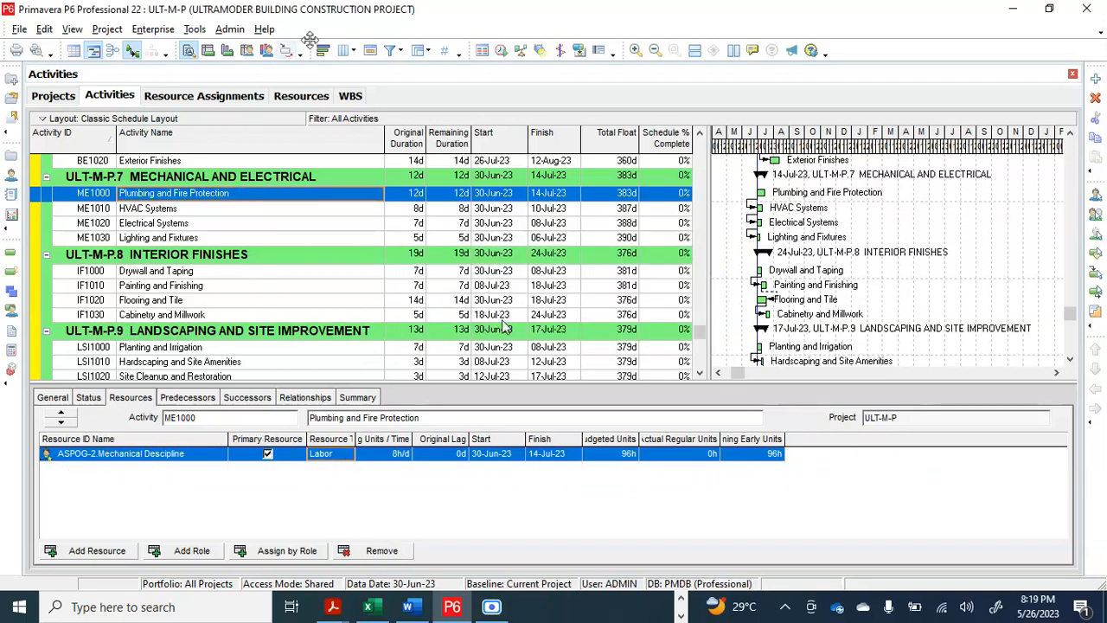
# Reschedule the project using its own data date, with the log file overwritten
pyautogui.click(500, 52)
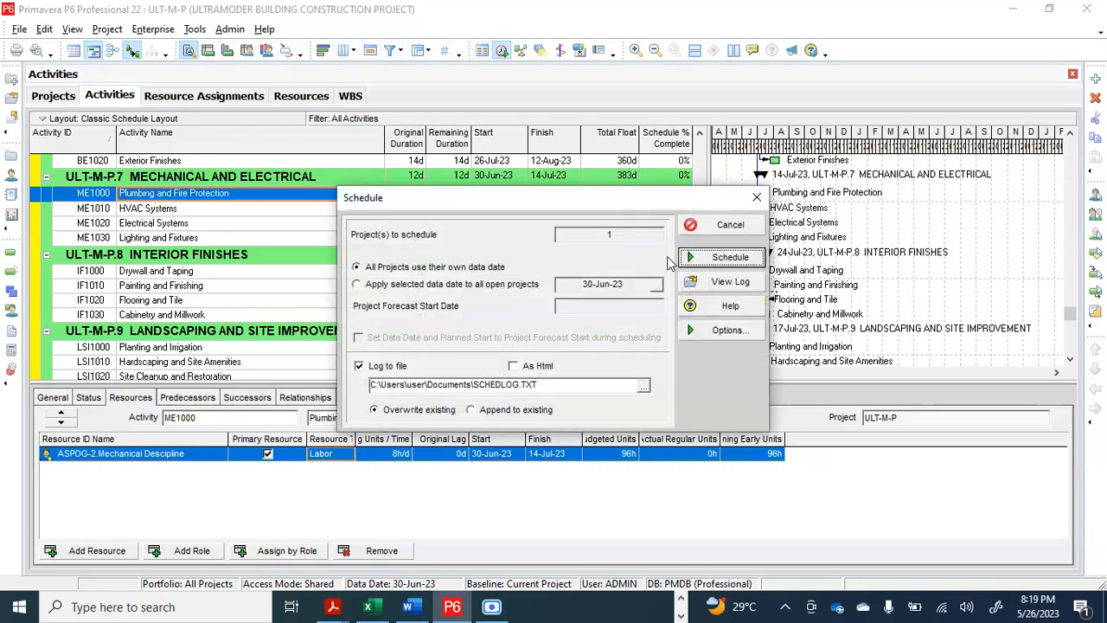
pyautogui.click(720, 259)
pyautogui.scroll(-2, 497, 226)
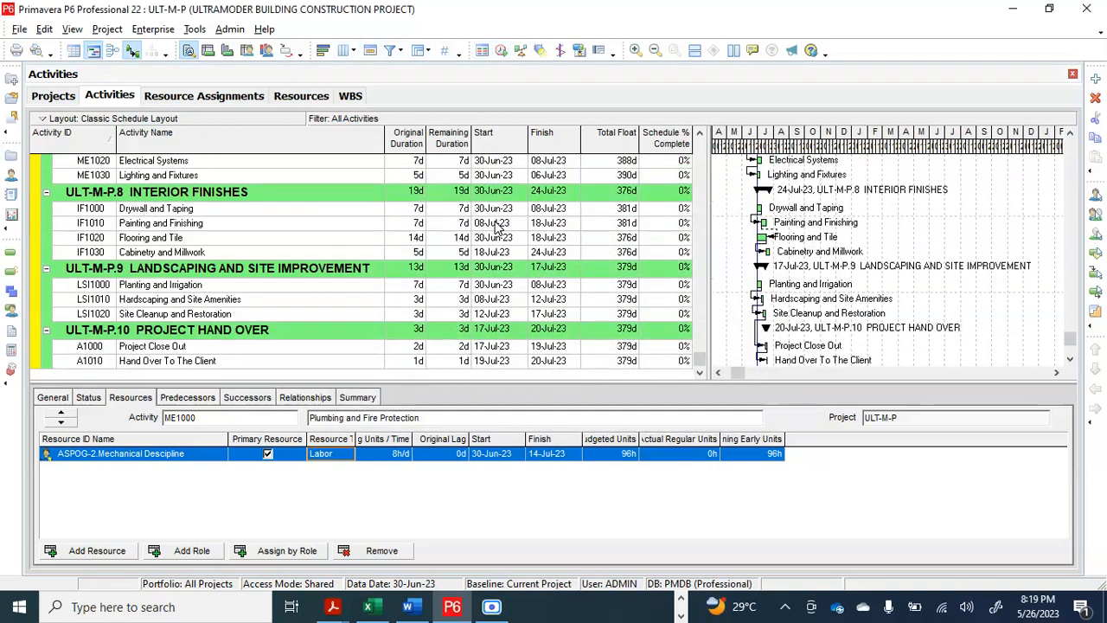
pyautogui.scroll(4, 497, 227)
pyautogui.scroll(3, 498, 226)
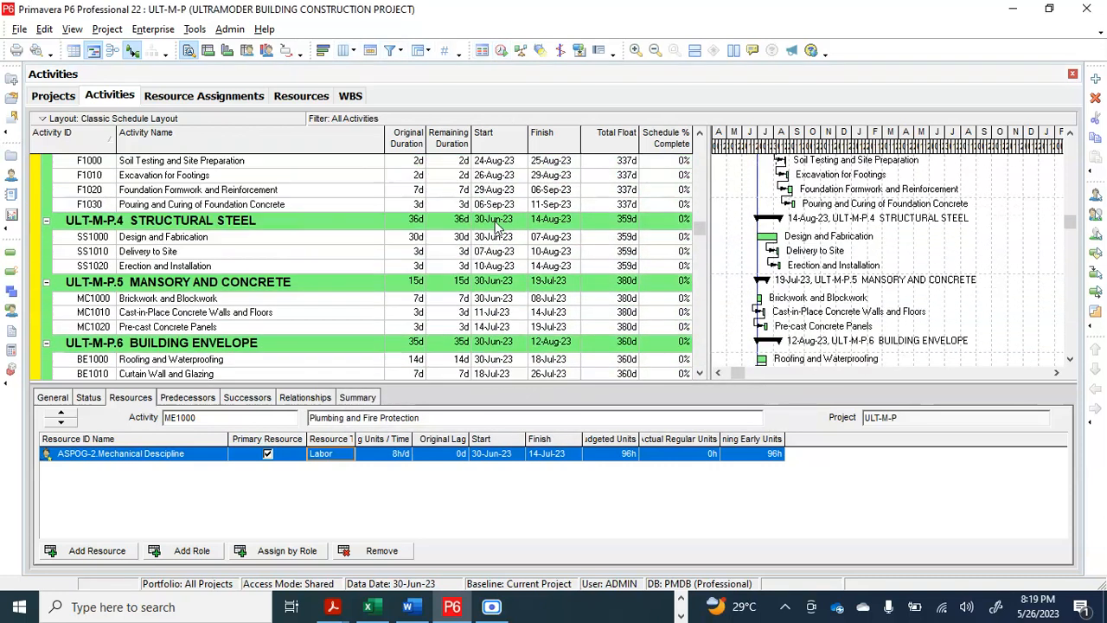
# Check the resource assignments for which activities fall under PMO, Civil Structural, Mechanical and Electrical Descipline
pyautogui.click(232, 97)
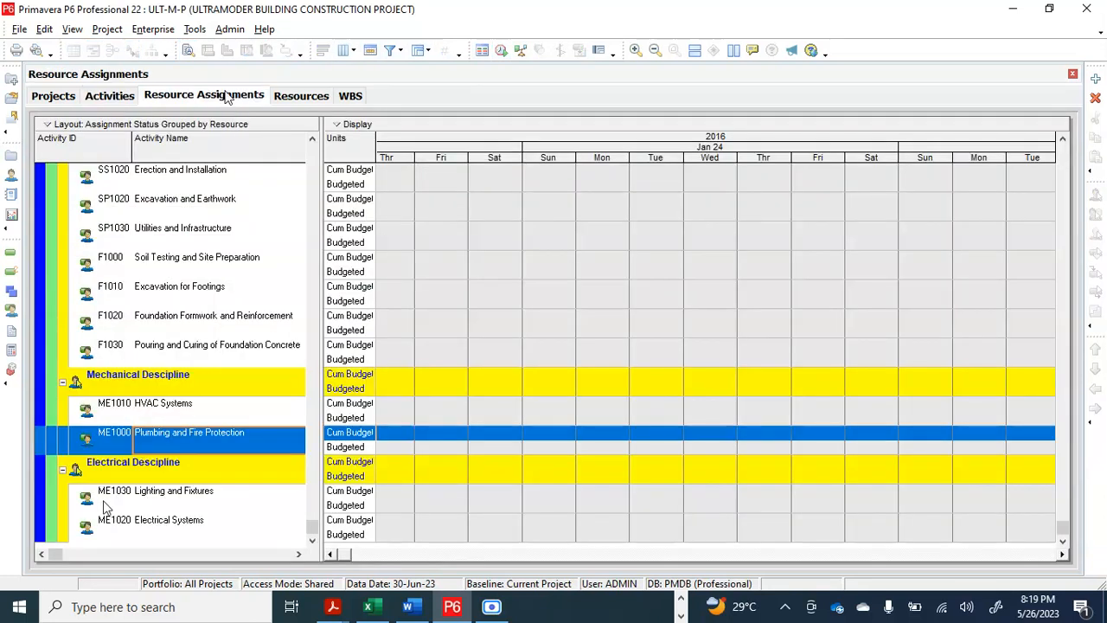
pyautogui.click(199, 498)
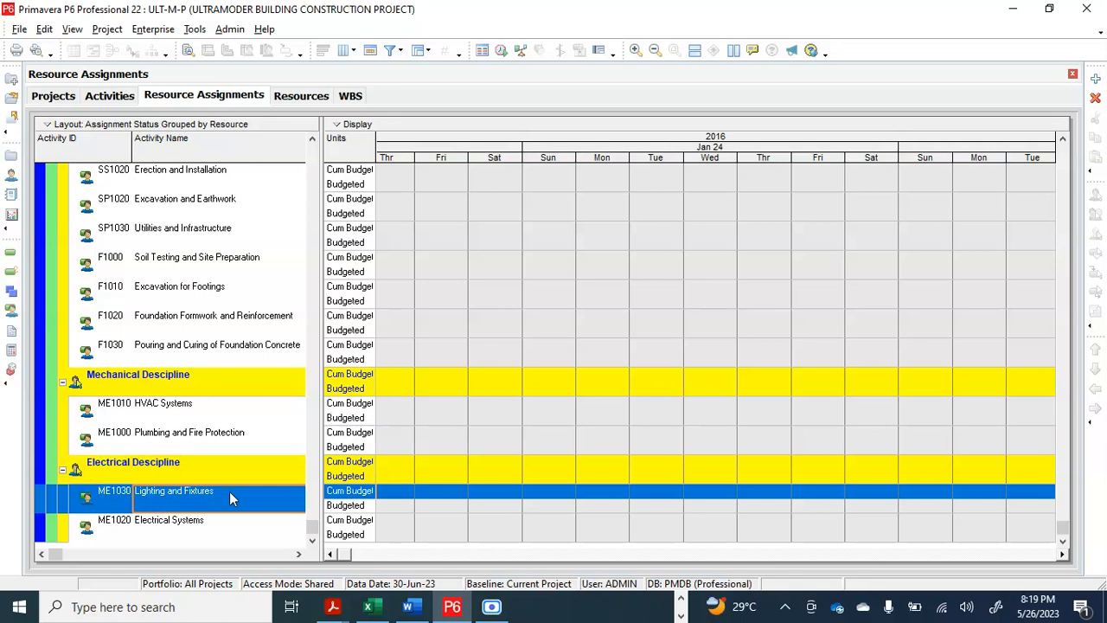
pyautogui.click(179, 524)
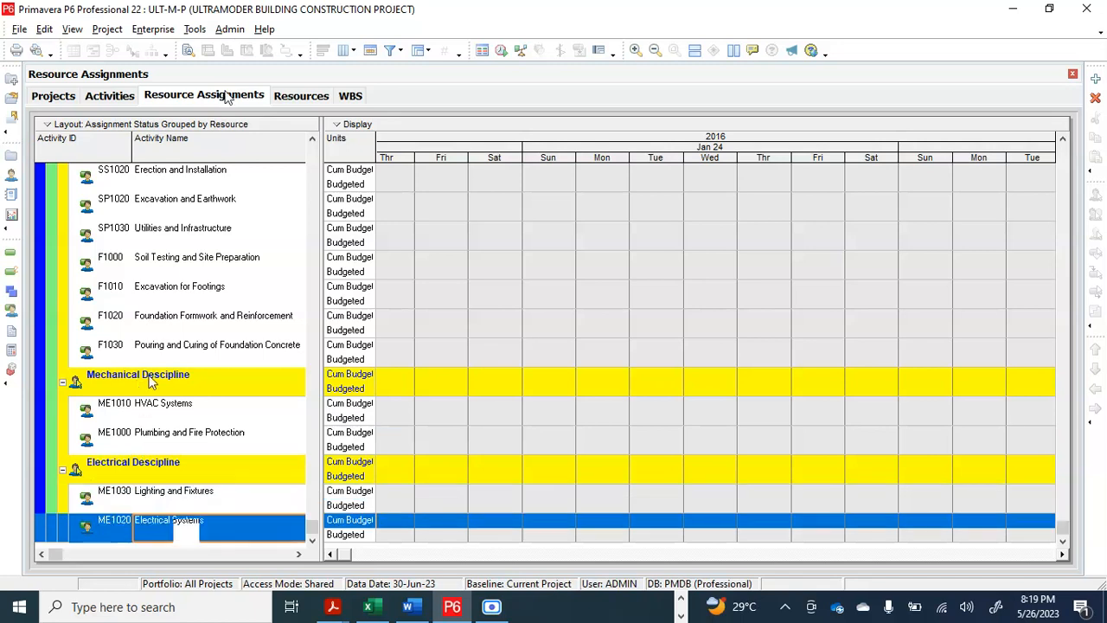
pyautogui.click(166, 410)
pyautogui.click(177, 437)
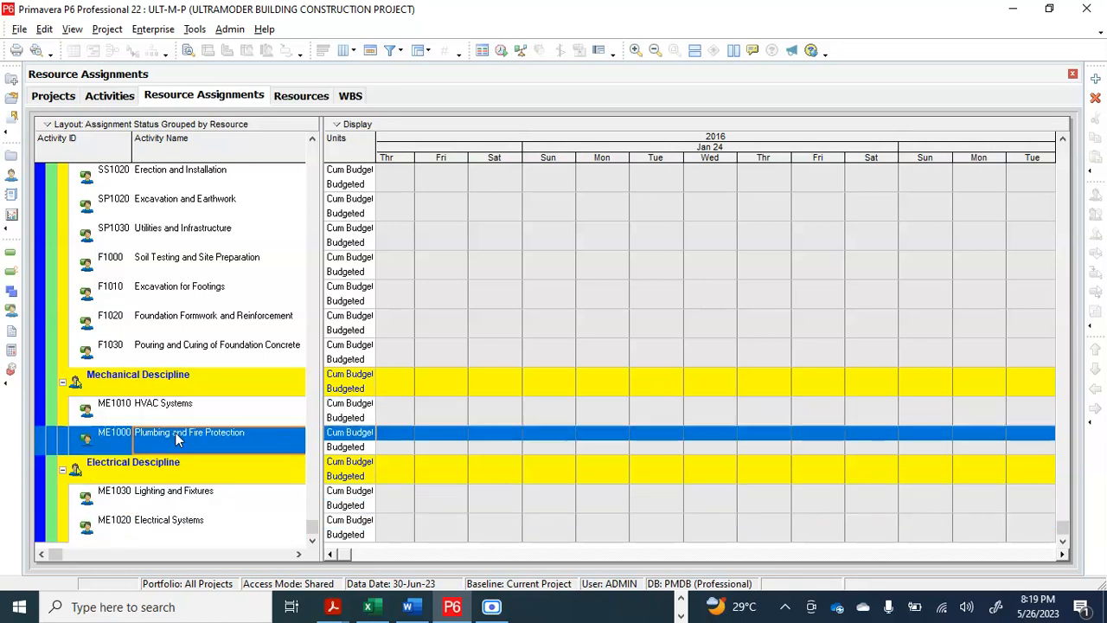
pyautogui.scroll(8, 178, 437)
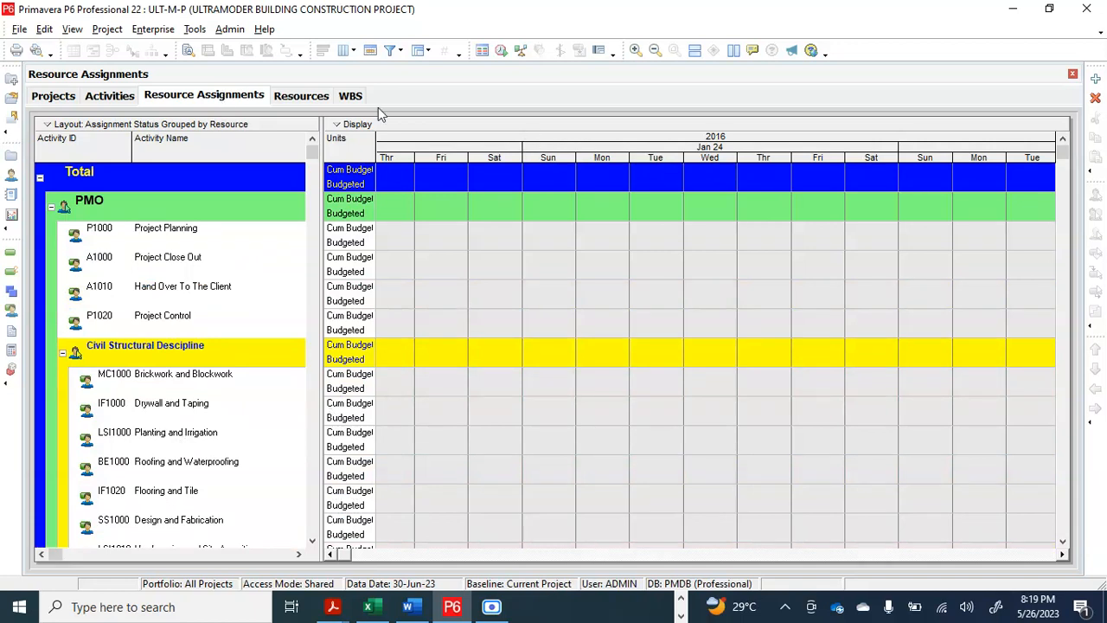
pyautogui.scroll(-4, 554, 151)
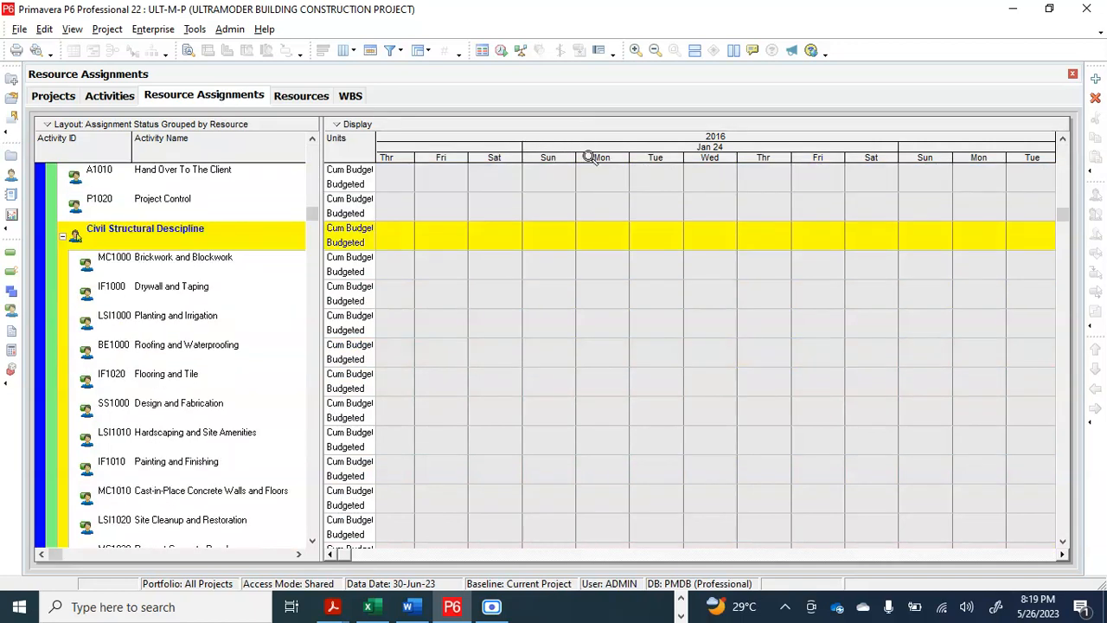
pyautogui.moveTo(590, 157); pyautogui.dragTo(560, 189)
pyautogui.scroll(-7, 427, 445)
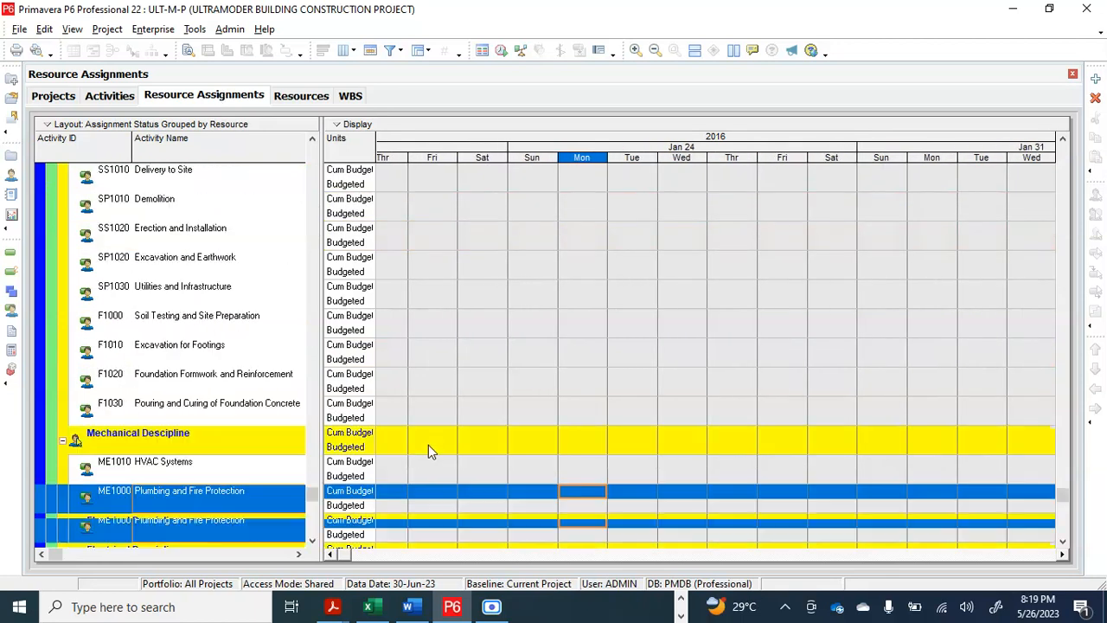
pyautogui.scroll(8, 484, 407)
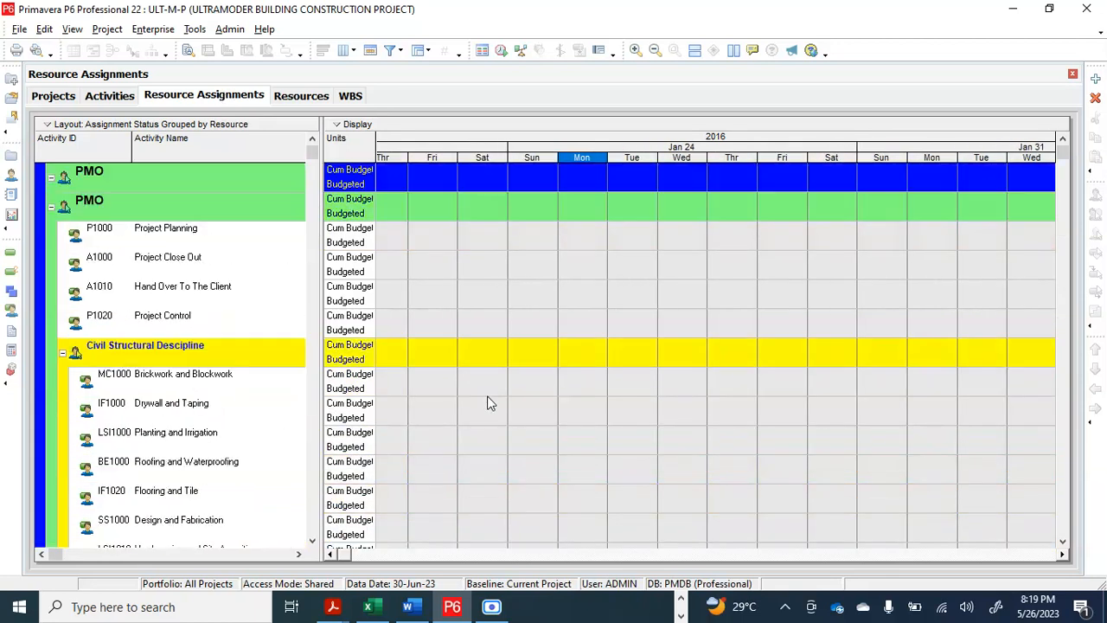
# Return to the activities and review the durations, dates and float of every phase from Project Management to Project Hand Over
pyautogui.click(97, 101)
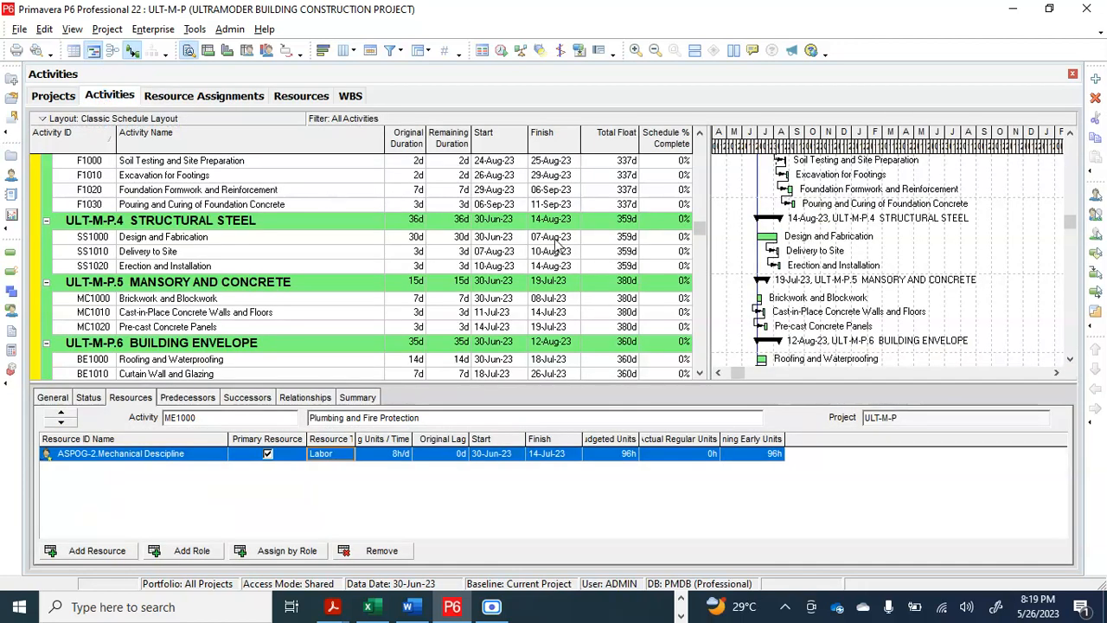
pyautogui.scroll(-5, 556, 243)
pyautogui.scroll(-5, 558, 245)
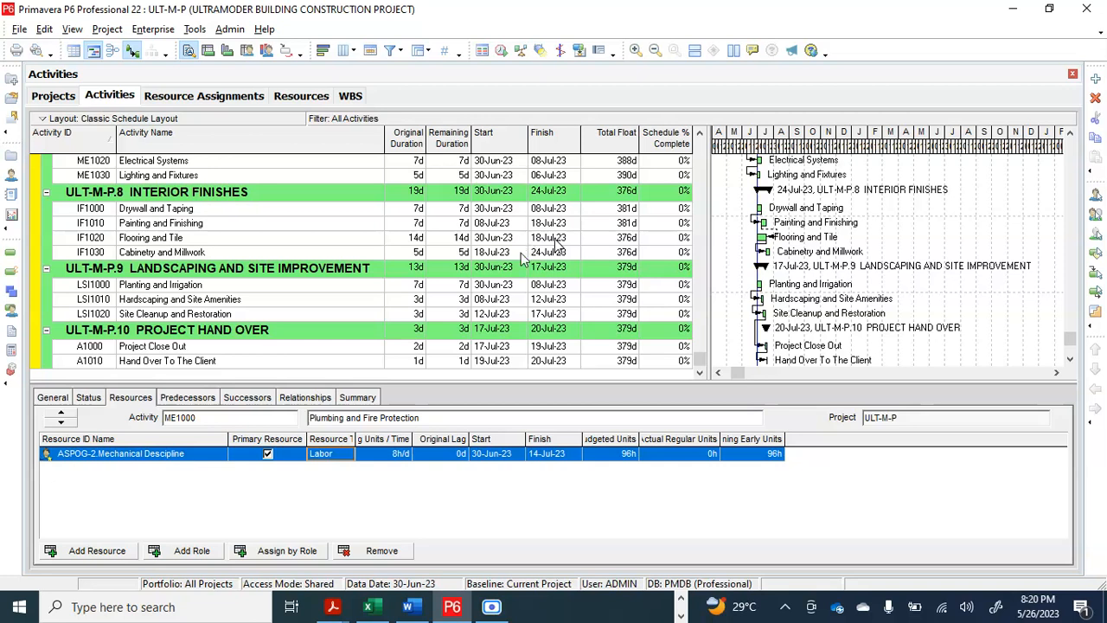
pyautogui.scroll(6, 436, 244)
pyautogui.scroll(5, 436, 244)
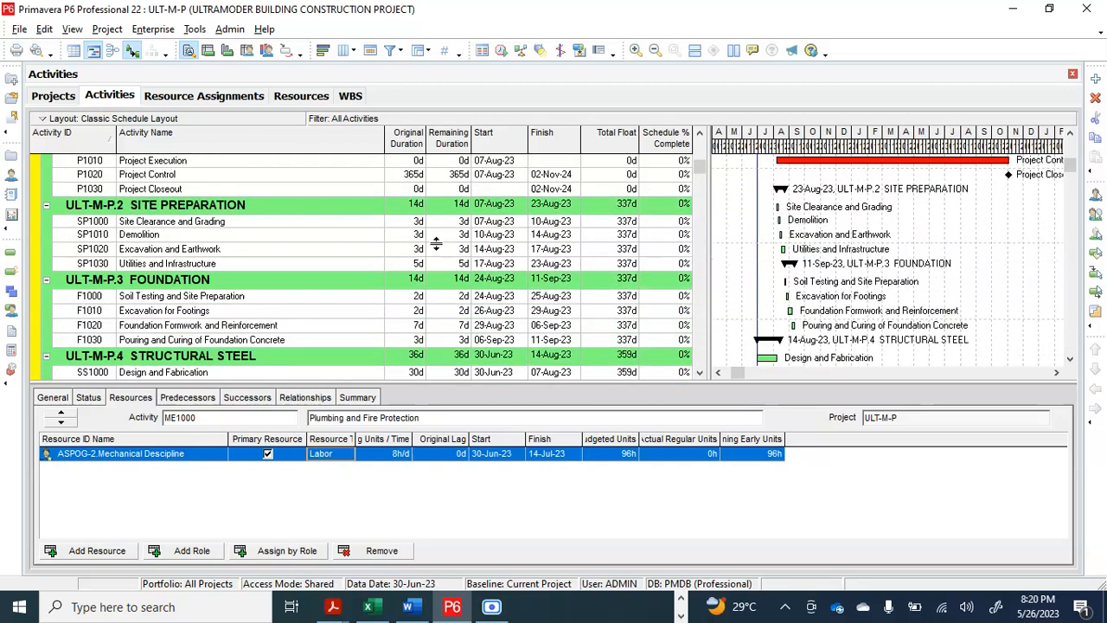
pyautogui.scroll(-2, 436, 245)
pyautogui.scroll(-10, 436, 245)
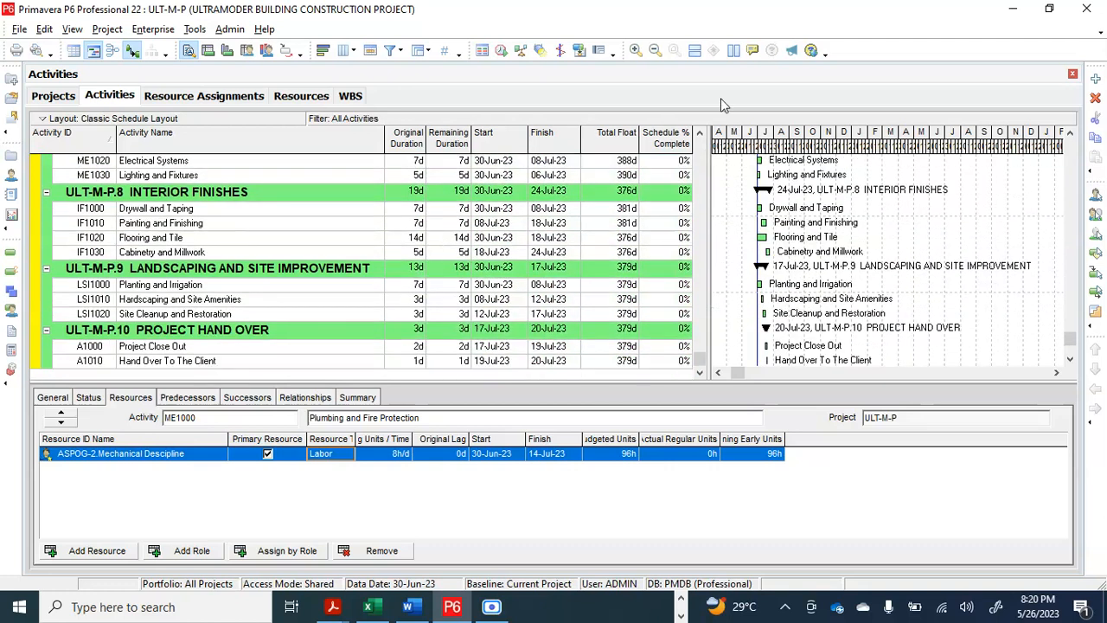
pyautogui.scroll(3, 765, 223)
pyautogui.scroll(6, 462, 234)
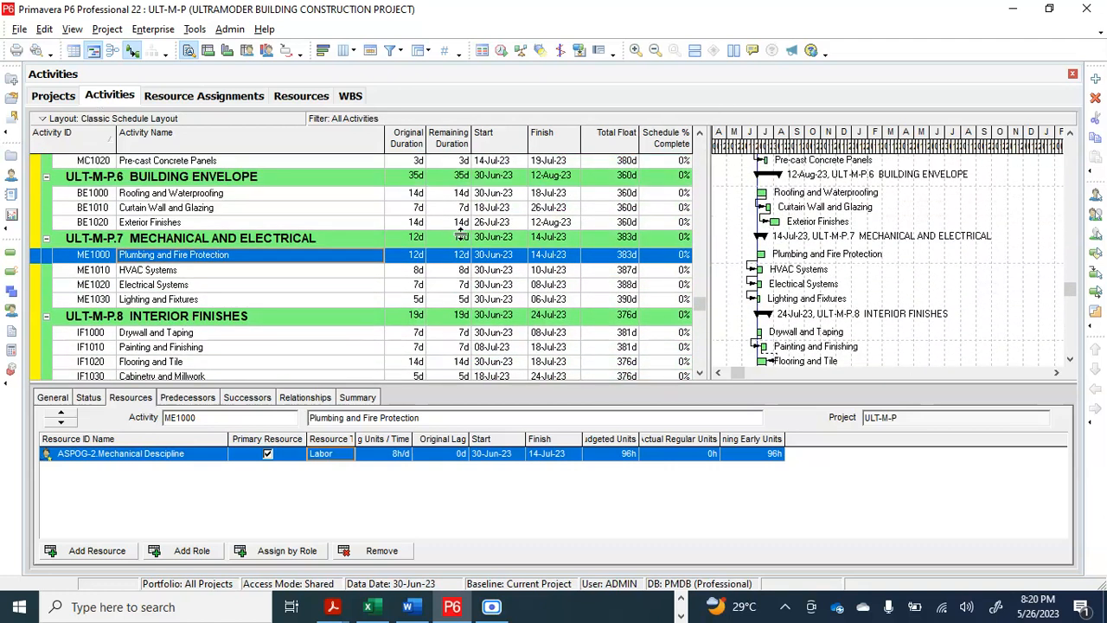
pyautogui.scroll(3, 461, 234)
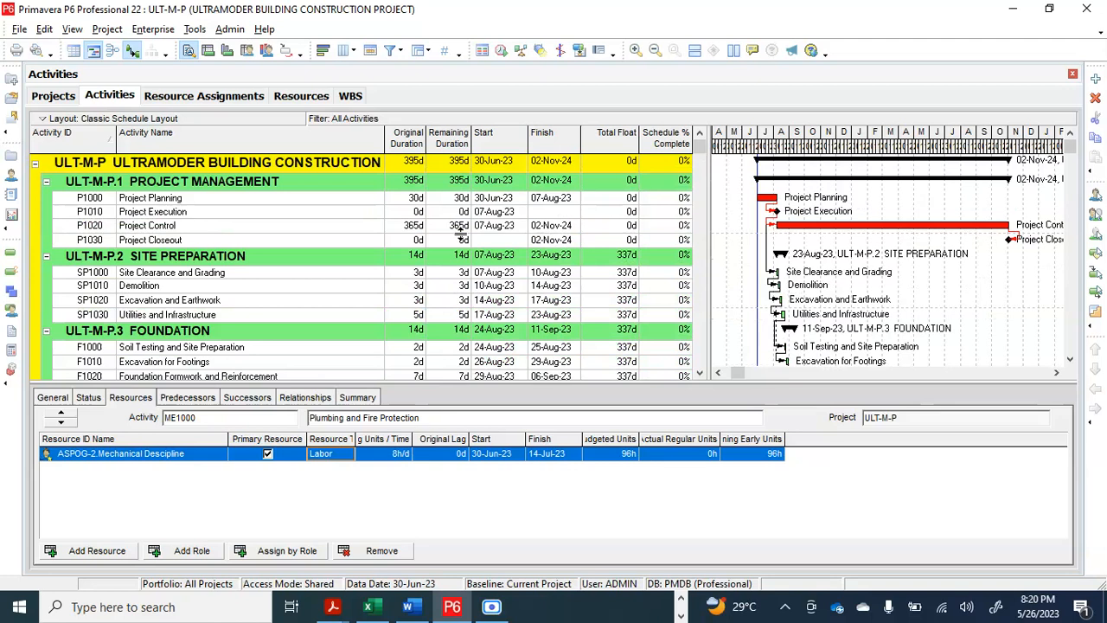
pyautogui.scroll(-5, 461, 234)
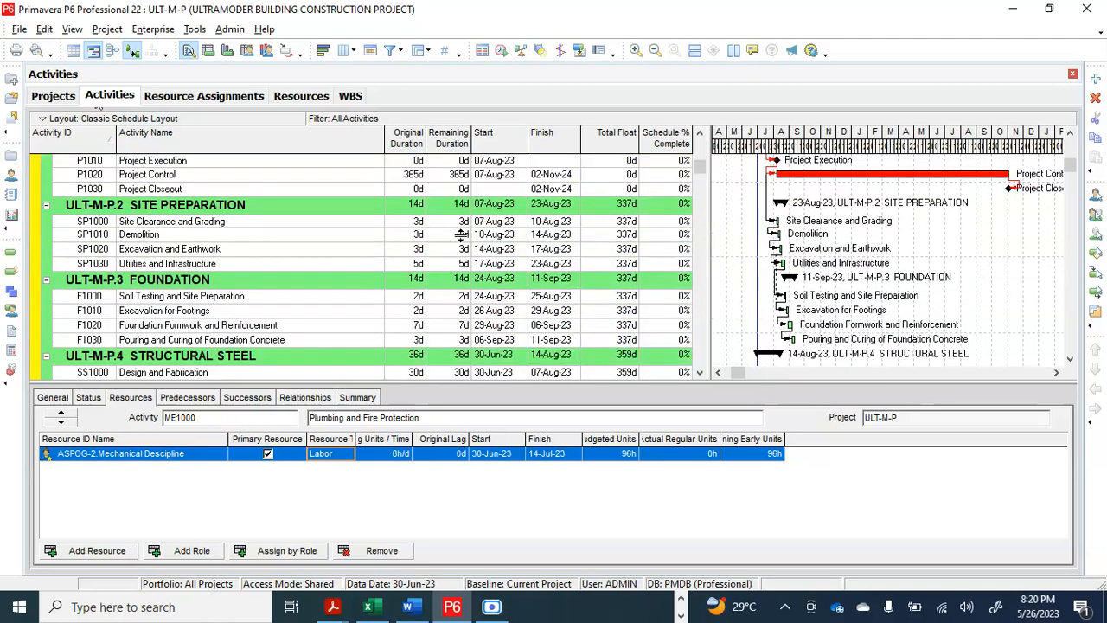
pyautogui.scroll(2, 461, 235)
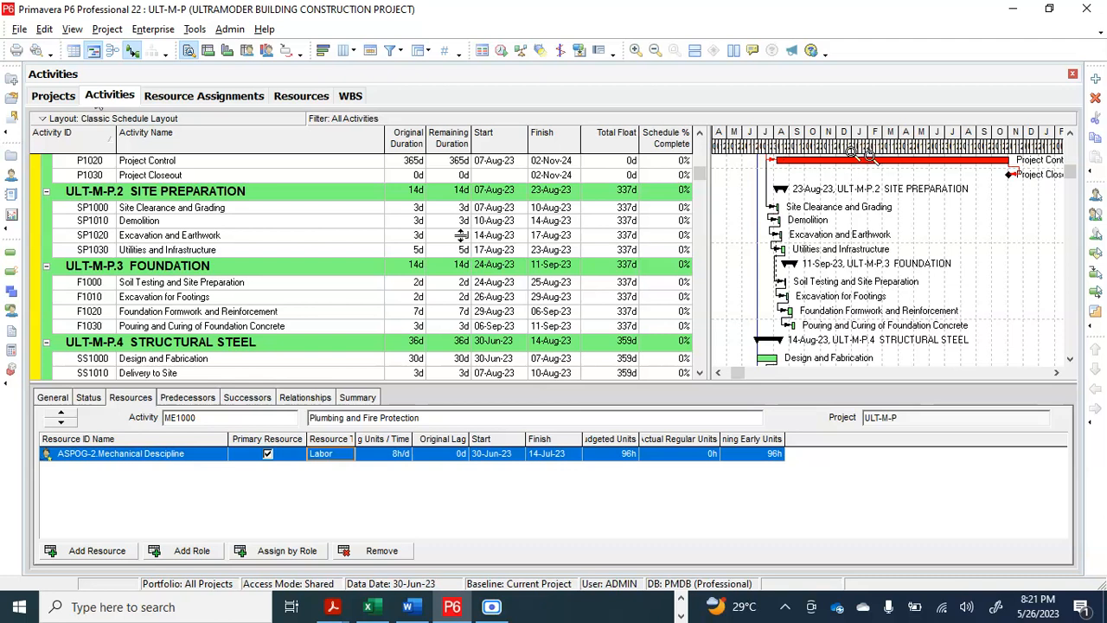
# Rescale the Gantt chart timescale so the Project Control bar spans most of the chart, and slightly widen the activity table
pyautogui.moveTo(870, 154); pyautogui.dragTo(1105, 176)
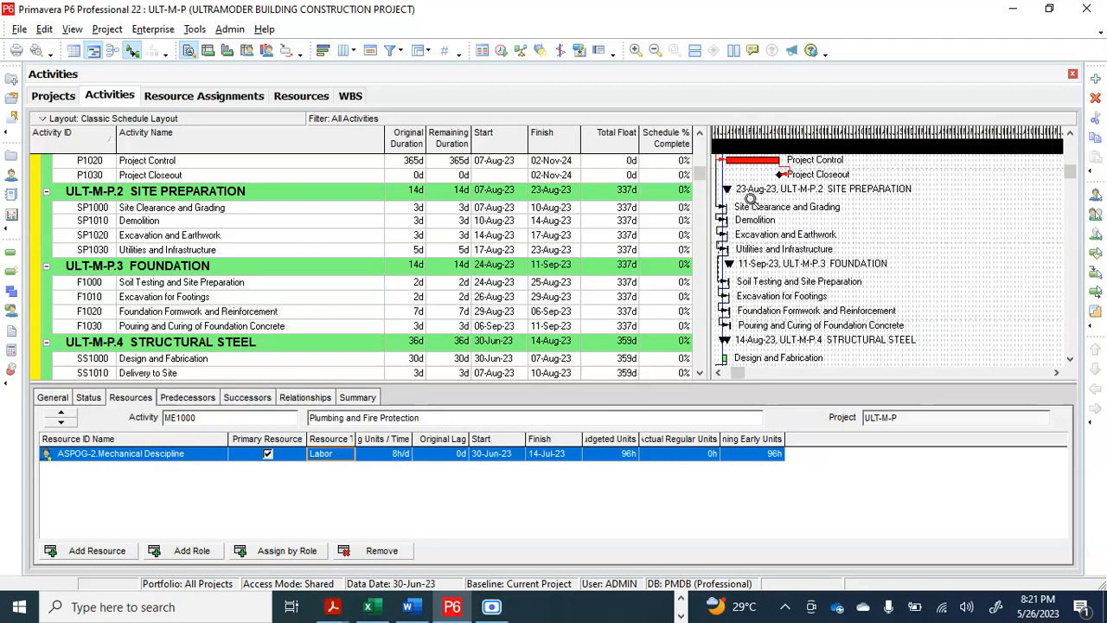
pyautogui.moveTo(751, 199); pyautogui.dragTo(893, 197)
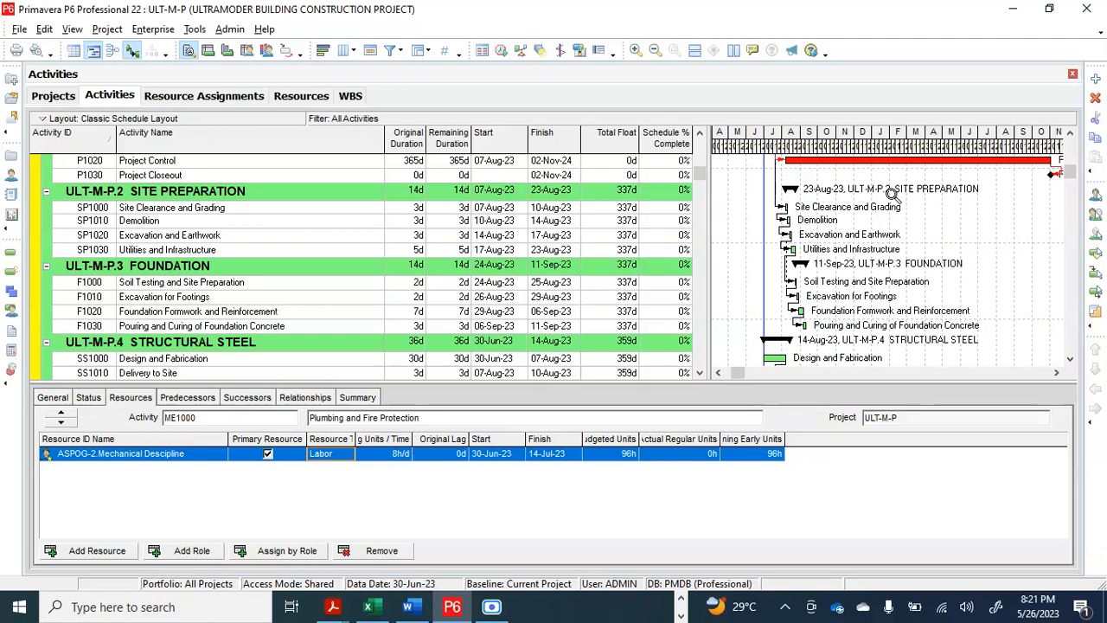
pyautogui.click(718, 376)
pyautogui.moveTo(739, 375); pyautogui.dragTo(744, 375)
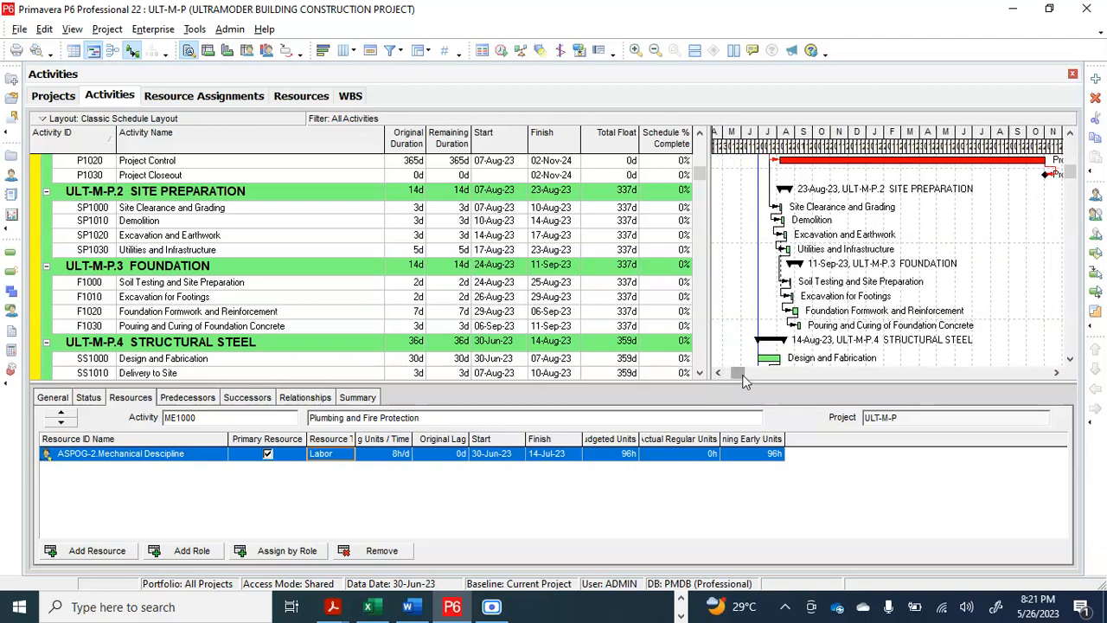
pyautogui.click(1055, 373)
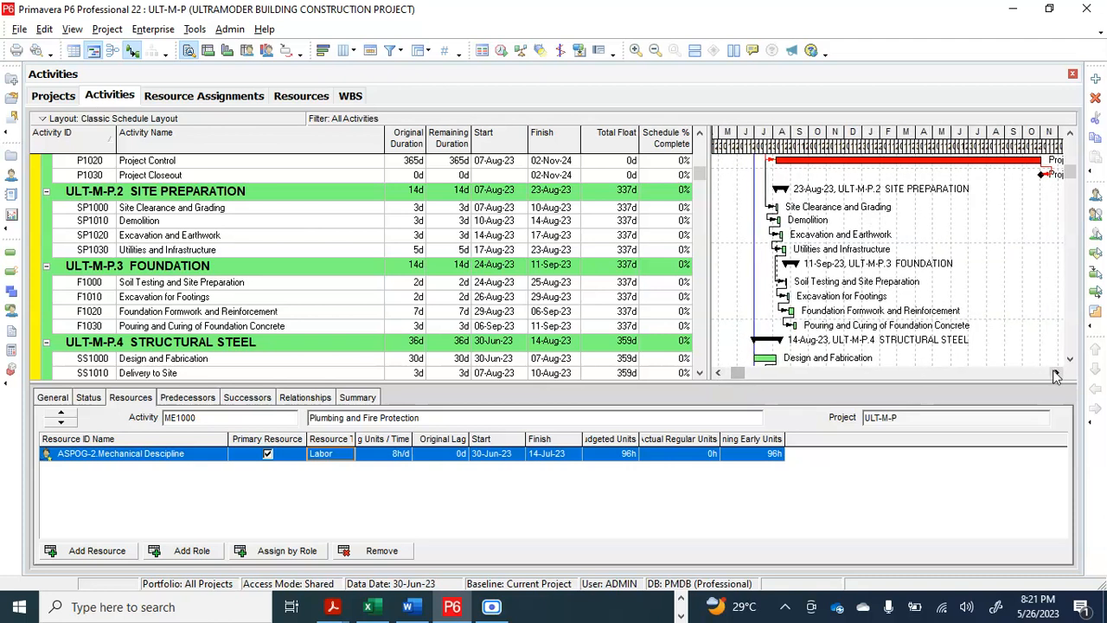
pyautogui.click(1055, 373)
pyautogui.click(1055, 373)
pyautogui.click(1055, 373)
pyautogui.click(1055, 373)
pyautogui.click(1056, 373)
pyautogui.click(1055, 373)
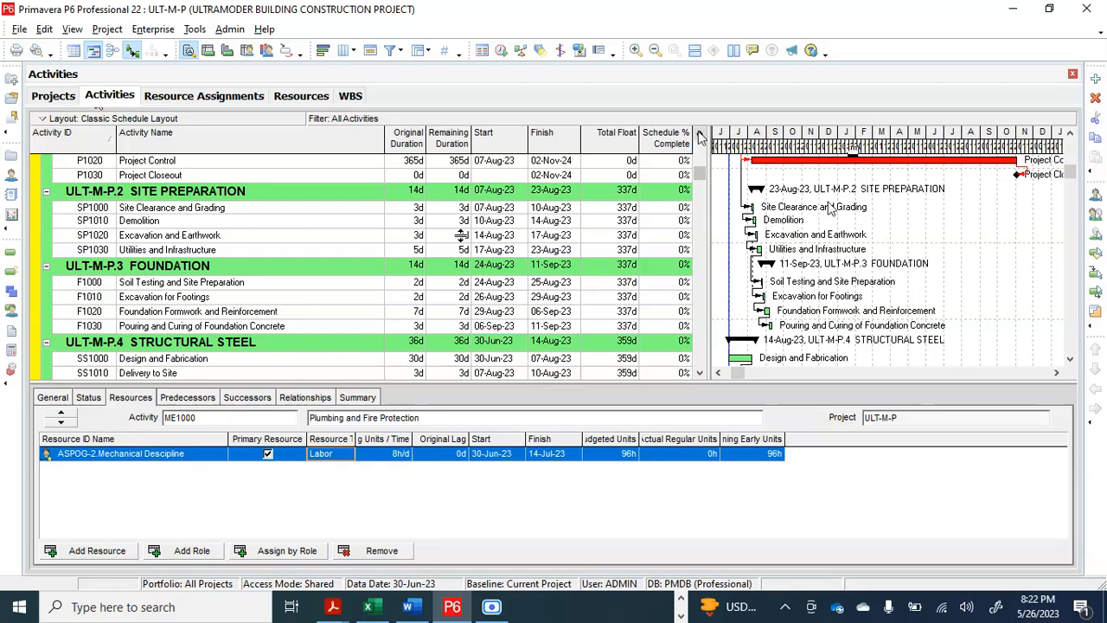
pyautogui.moveTo(707, 132); pyautogui.dragTo(707, 132)
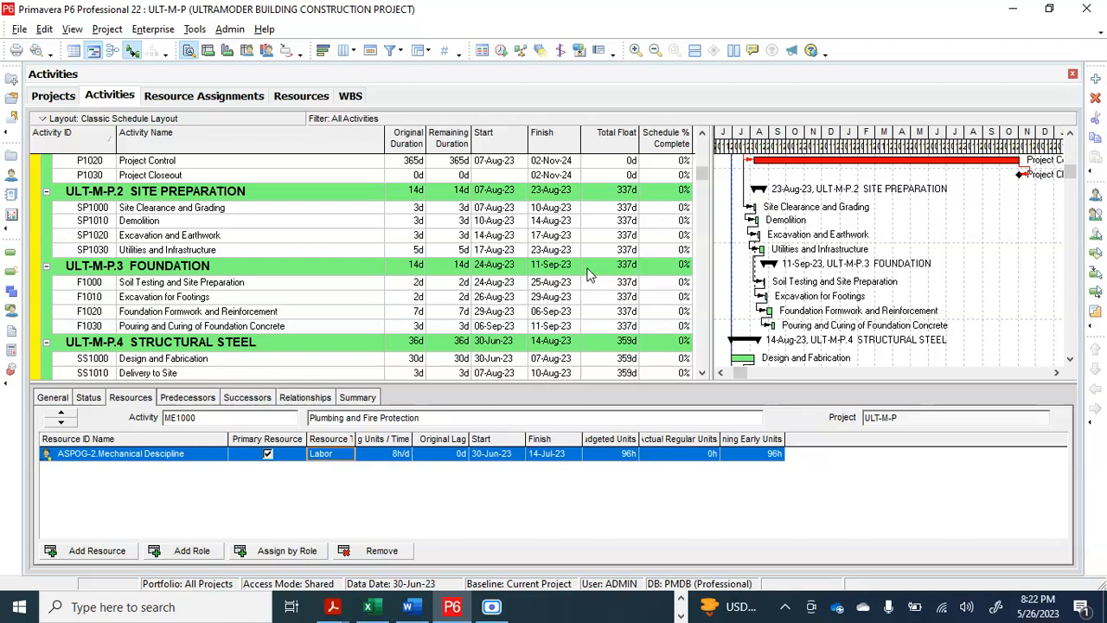
pyautogui.scroll(2, 589, 273)
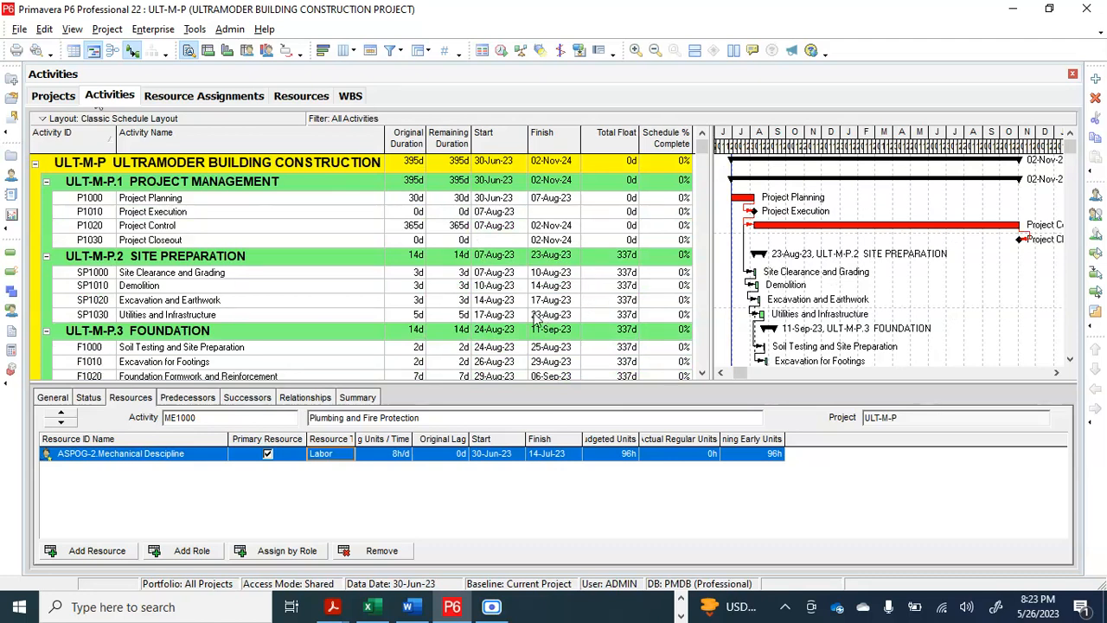
pyautogui.scroll(-3, 525, 266)
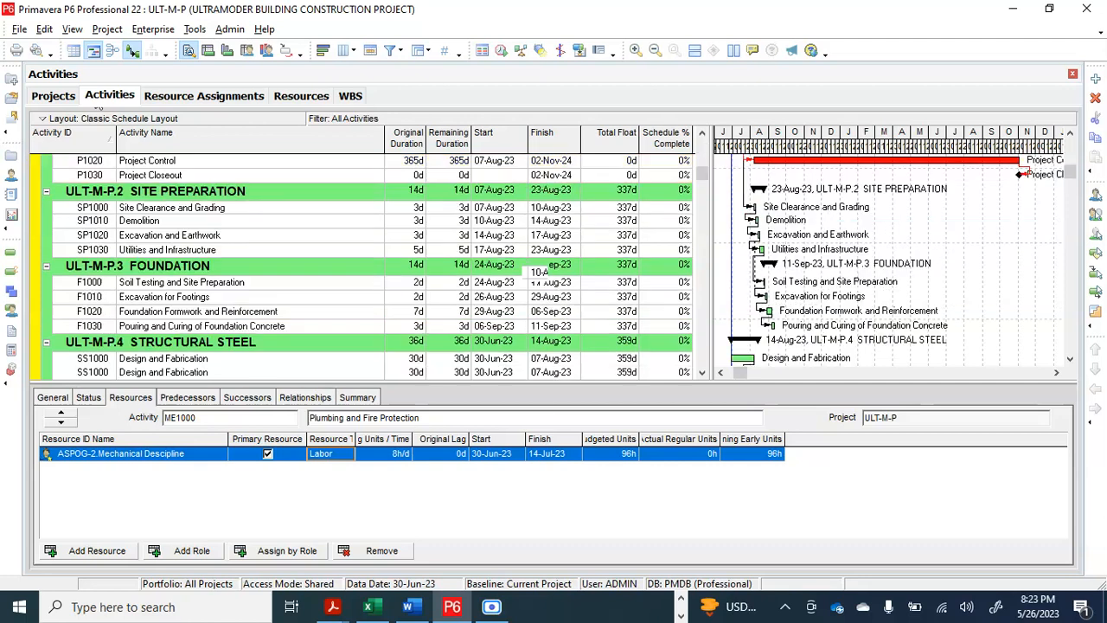
pyautogui.scroll(-6, 525, 266)
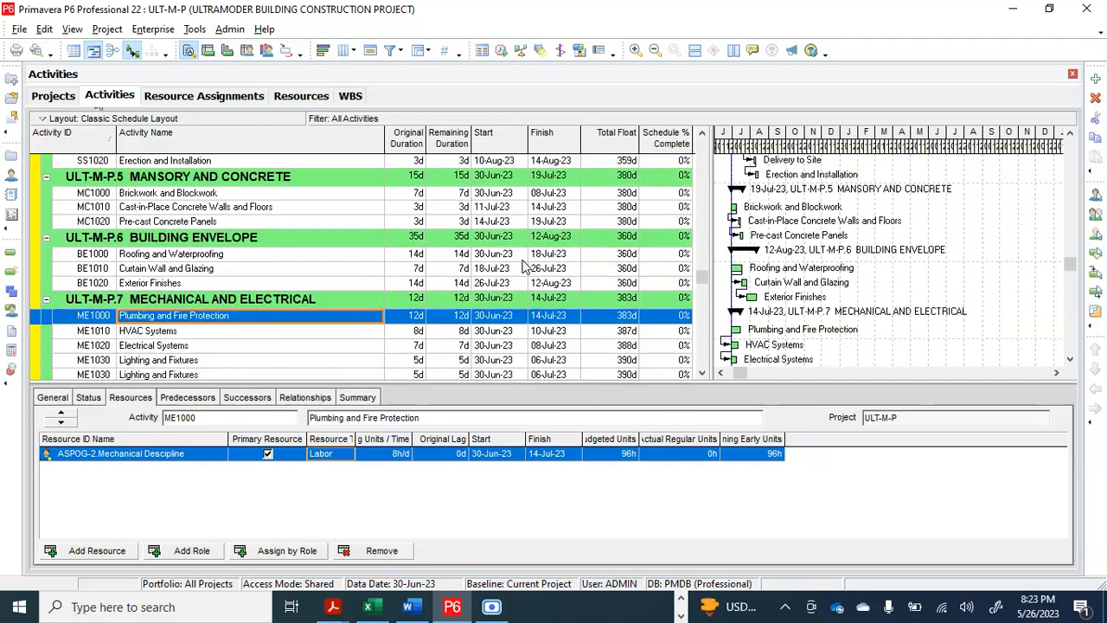
pyautogui.scroll(-5, 525, 266)
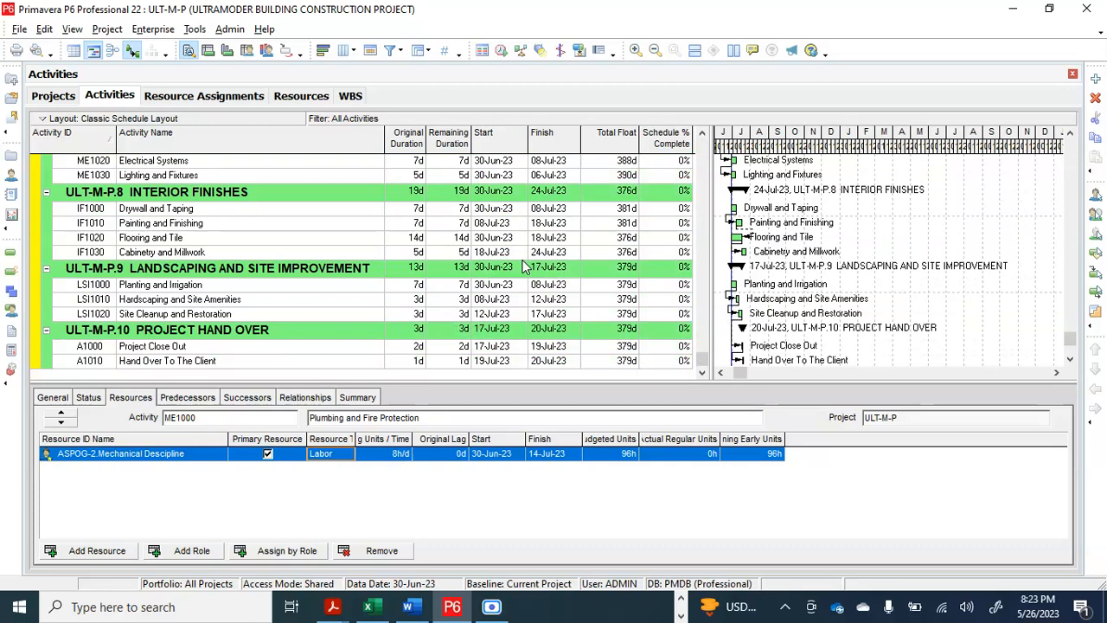
pyautogui.scroll(14, 526, 266)
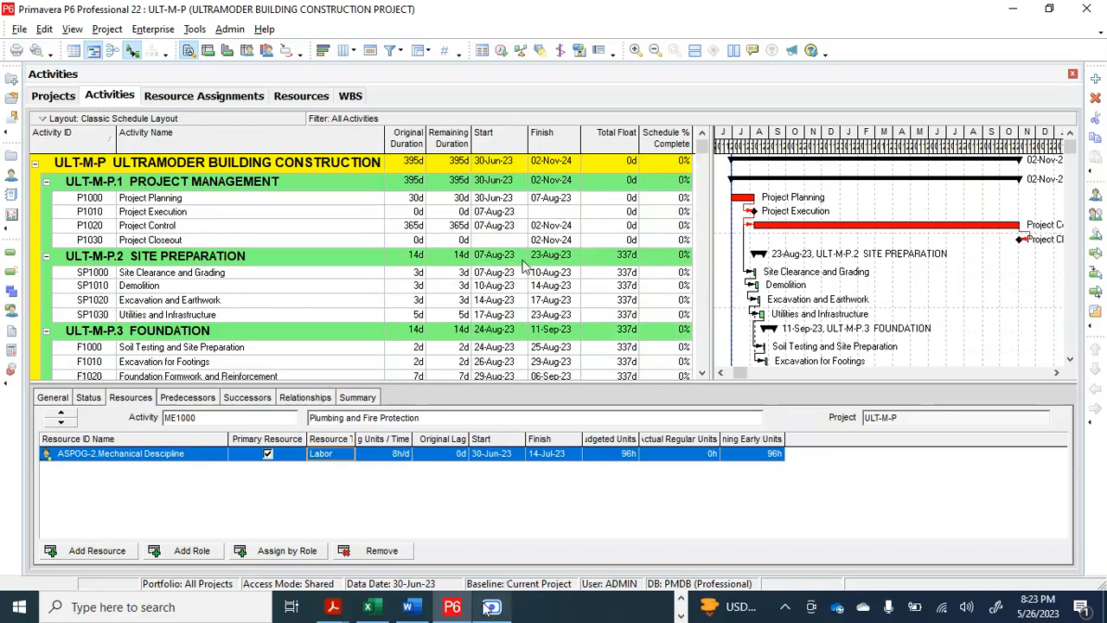
pyautogui.moveTo(488, 608)
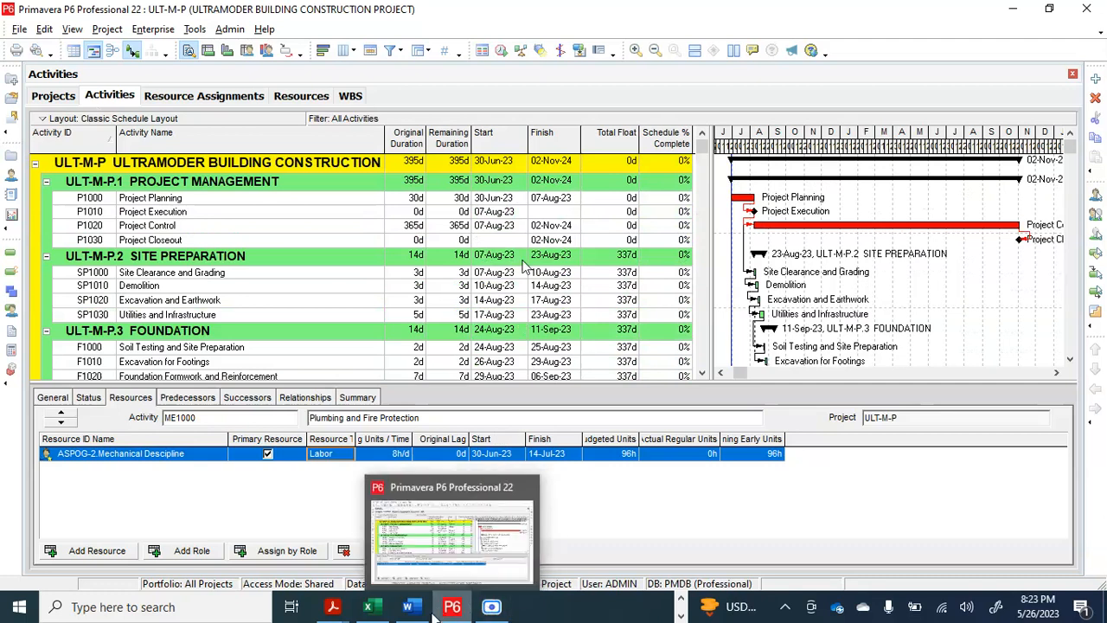
pyautogui.click(681, 599)
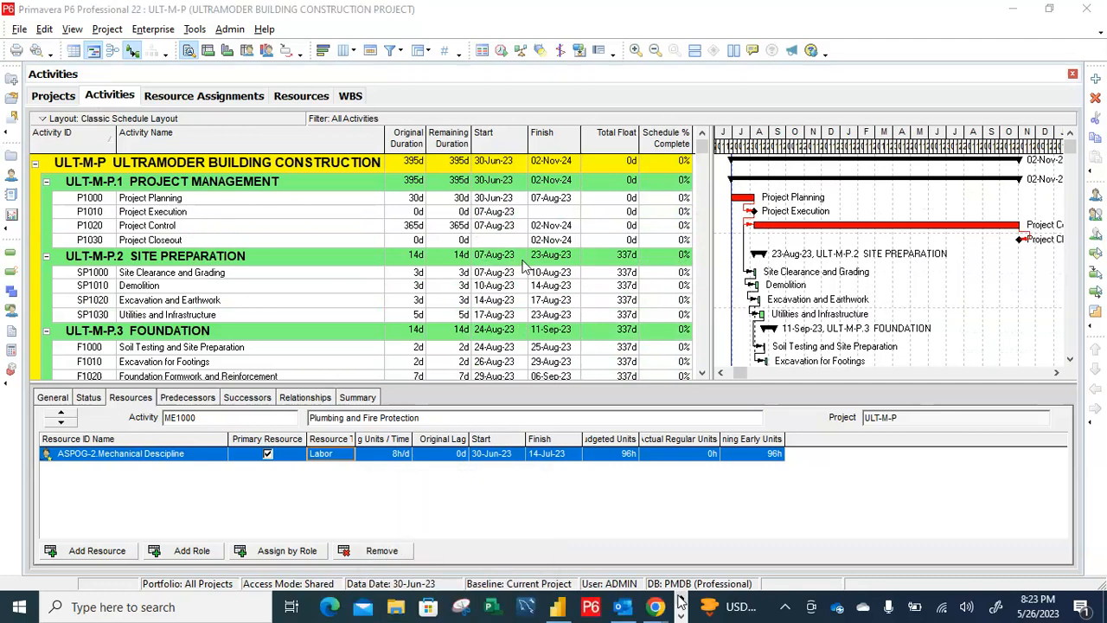
pyautogui.click(681, 616)
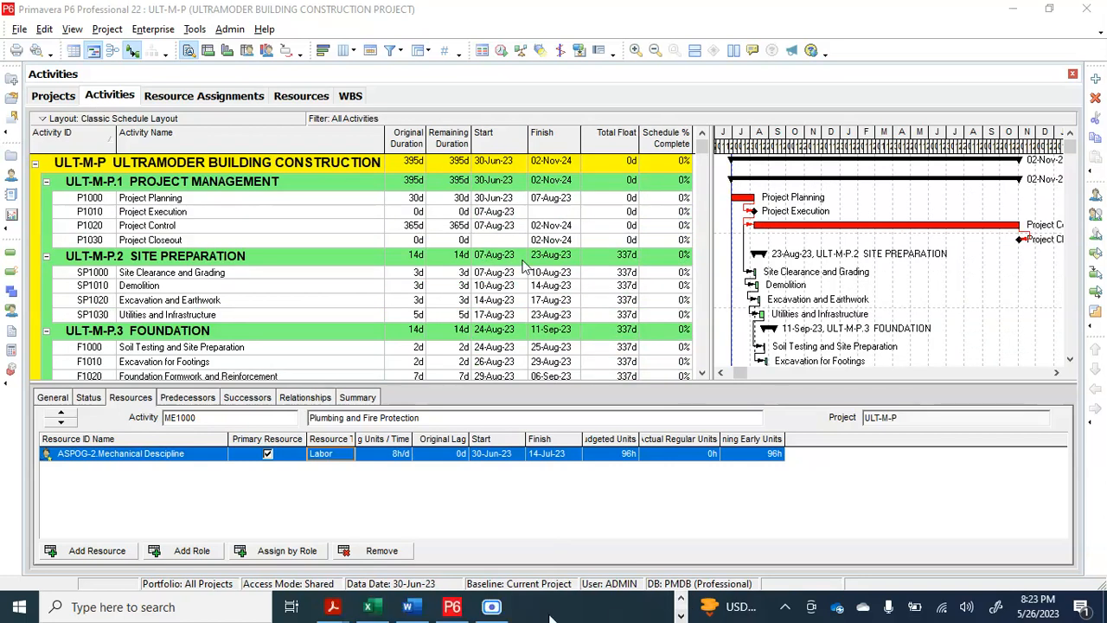